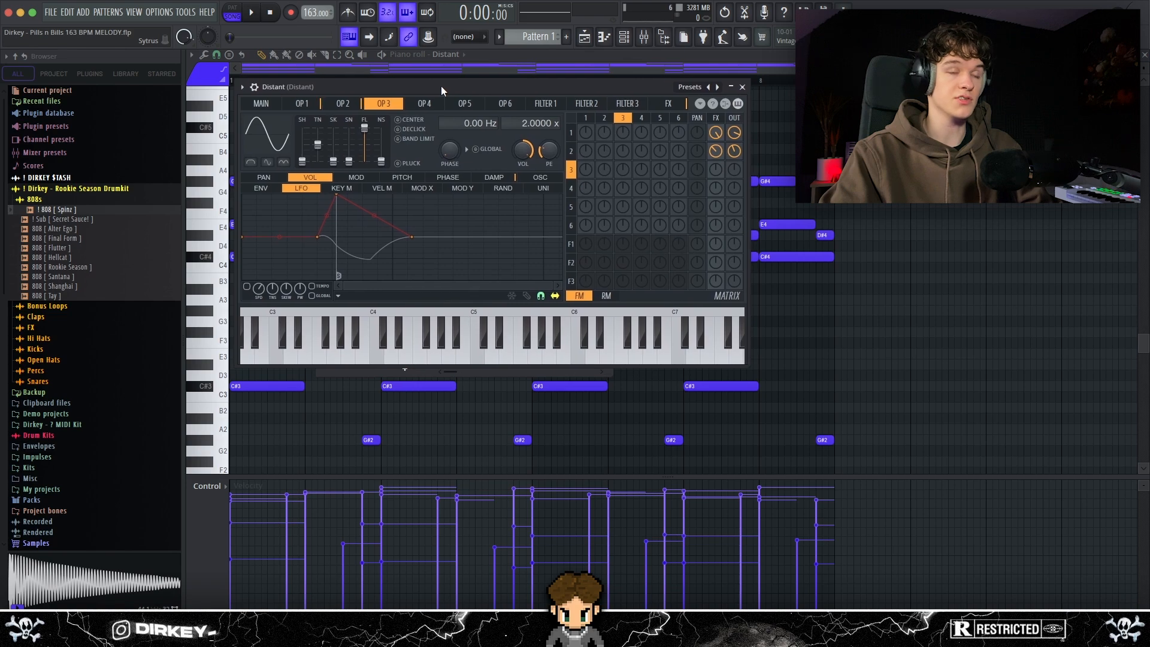
Open the preset list of the Sytrus instrument playing the Distant sound
right_click(346, 85)
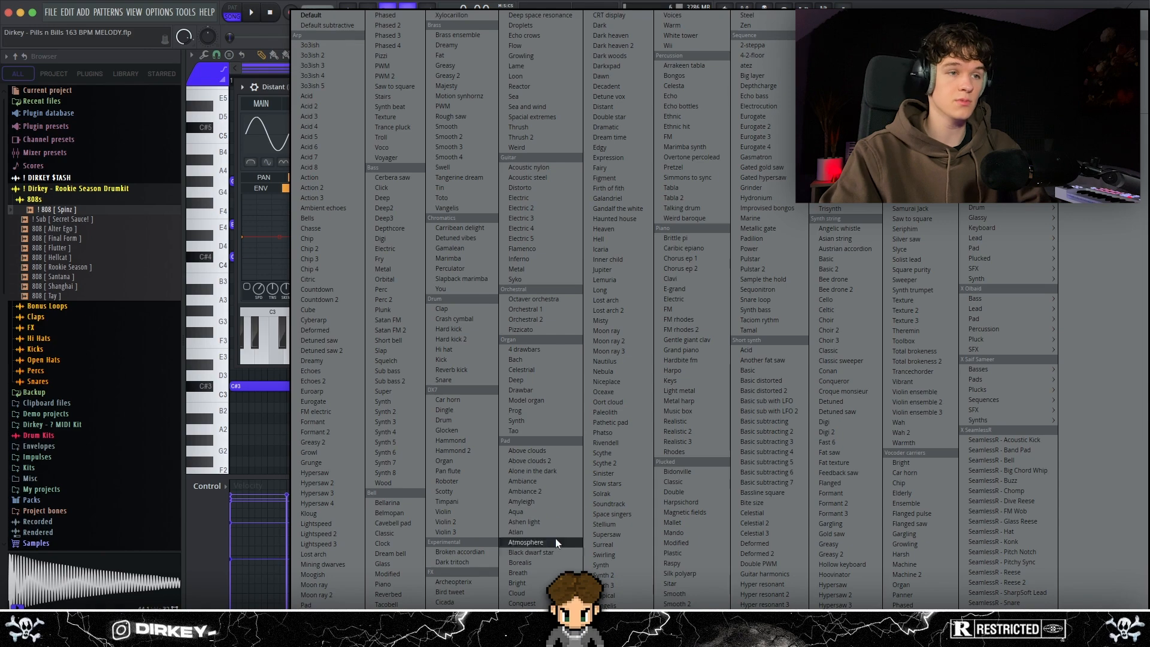
Select the first bar's C#4, E4 and D#4 notes in turn, and try shifting the D#4 up and back down
left_click_drag(244, 239, 300, 360)
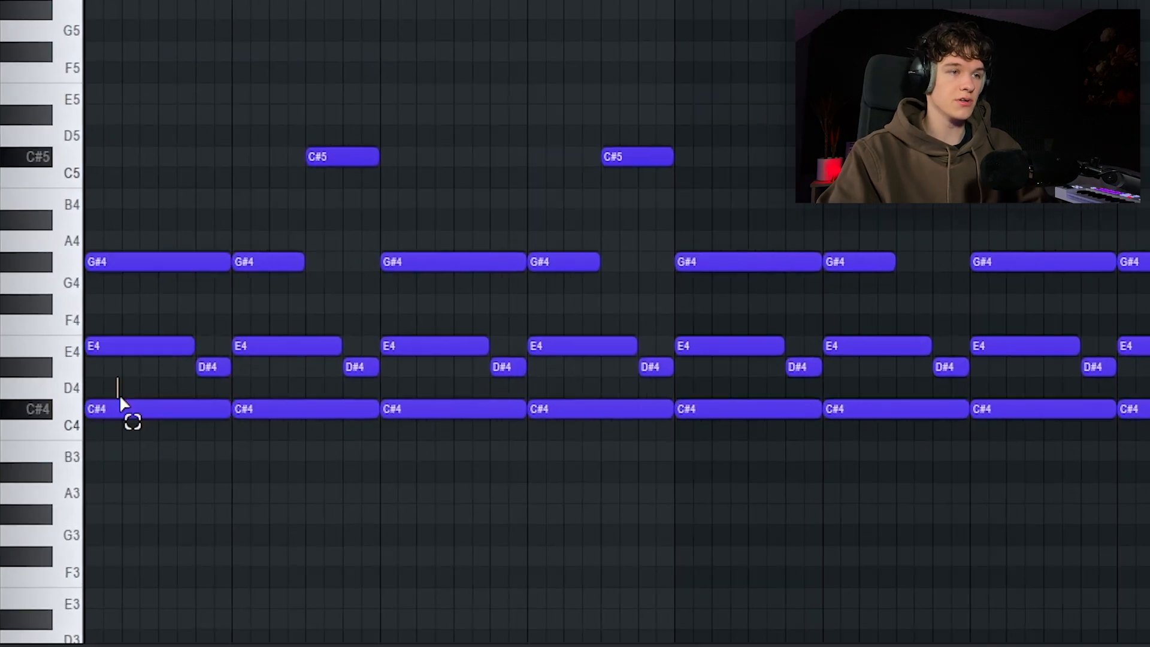
left_click(111, 408)
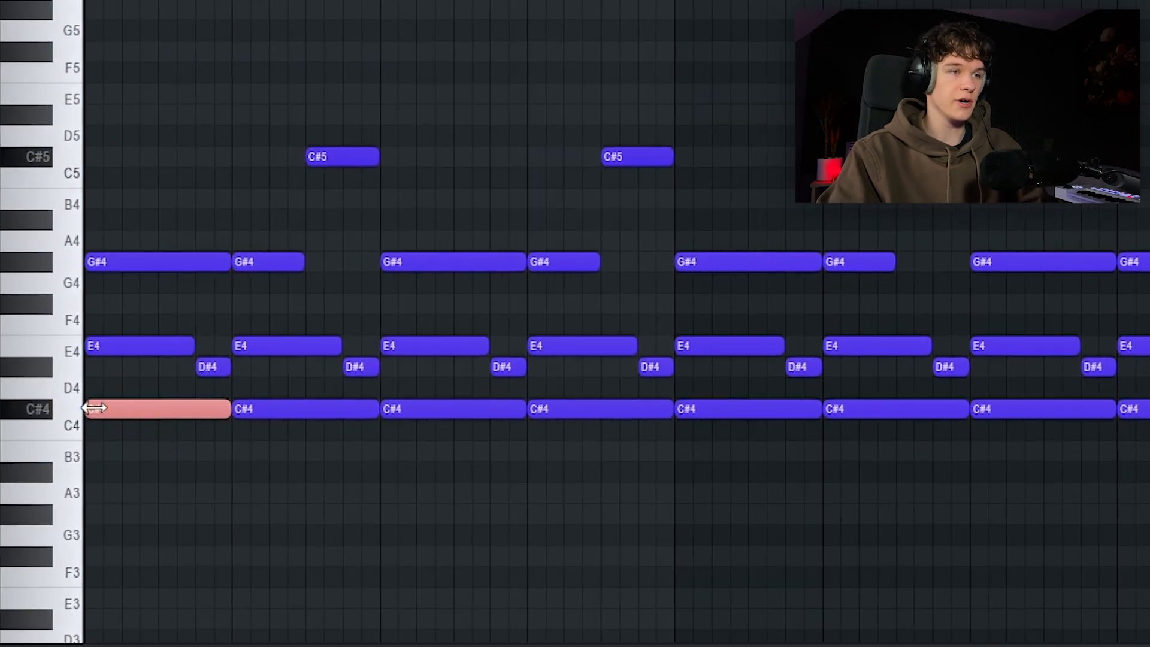
left_click_drag(187, 324, 223, 375)
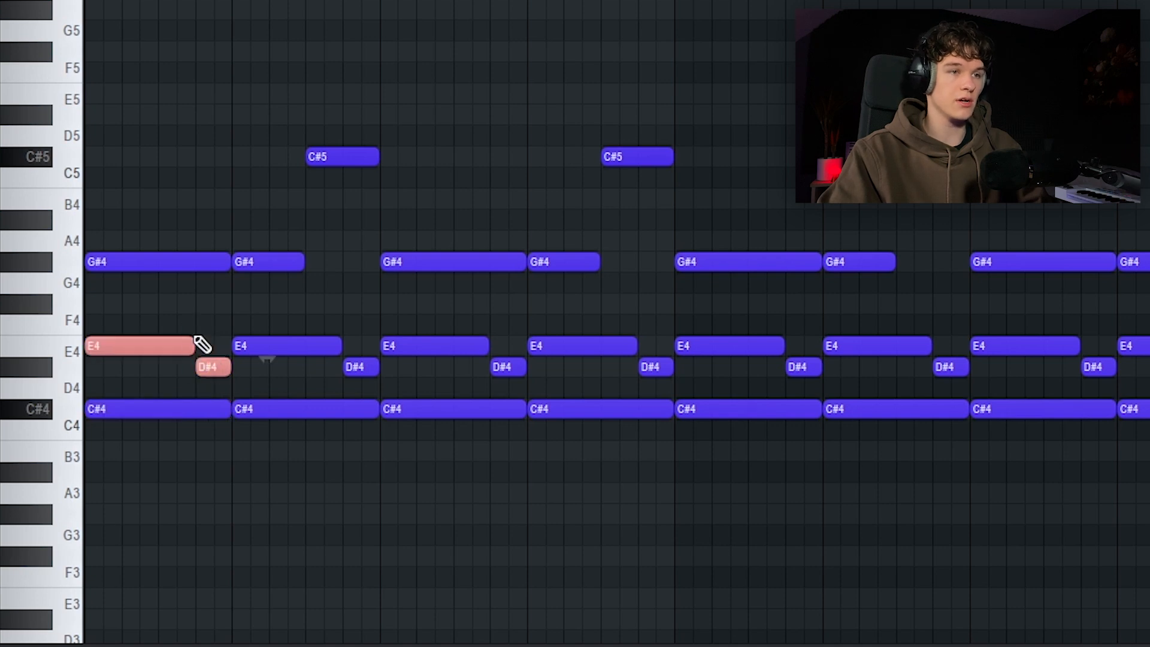
left_click_drag(202, 337, 211, 363)
key("shift+Up")
key("shift+Down")
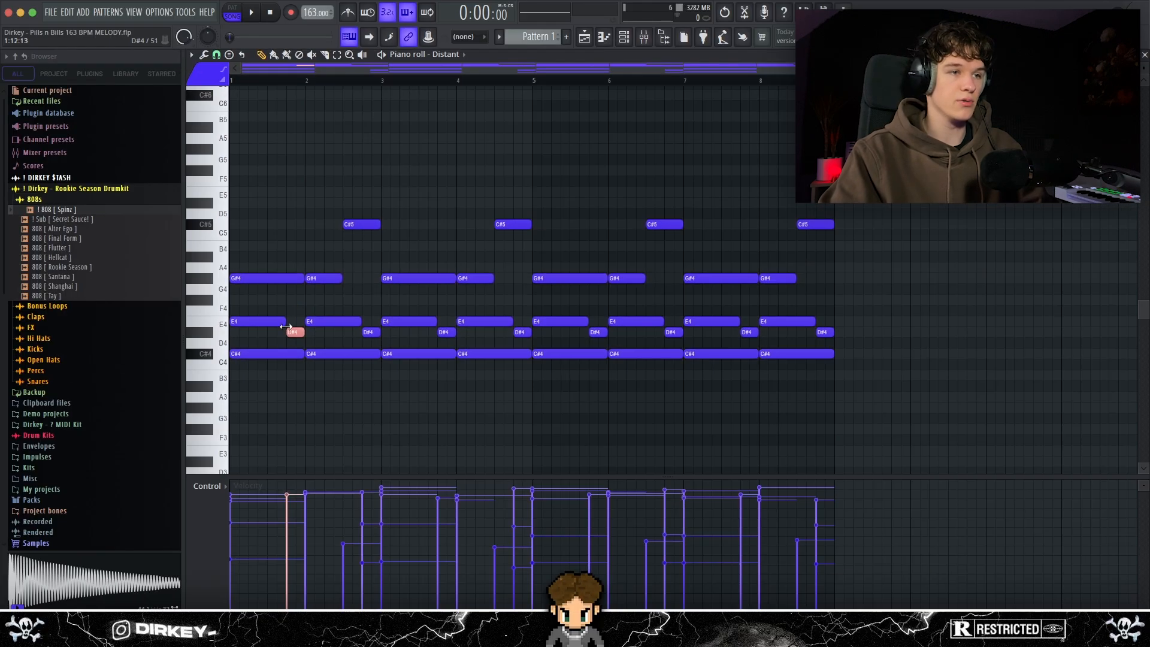
Split the G#4 note in bar 2 at its midpoint and raise the second half to C#5
left_click_drag(245, 256, 899, 372)
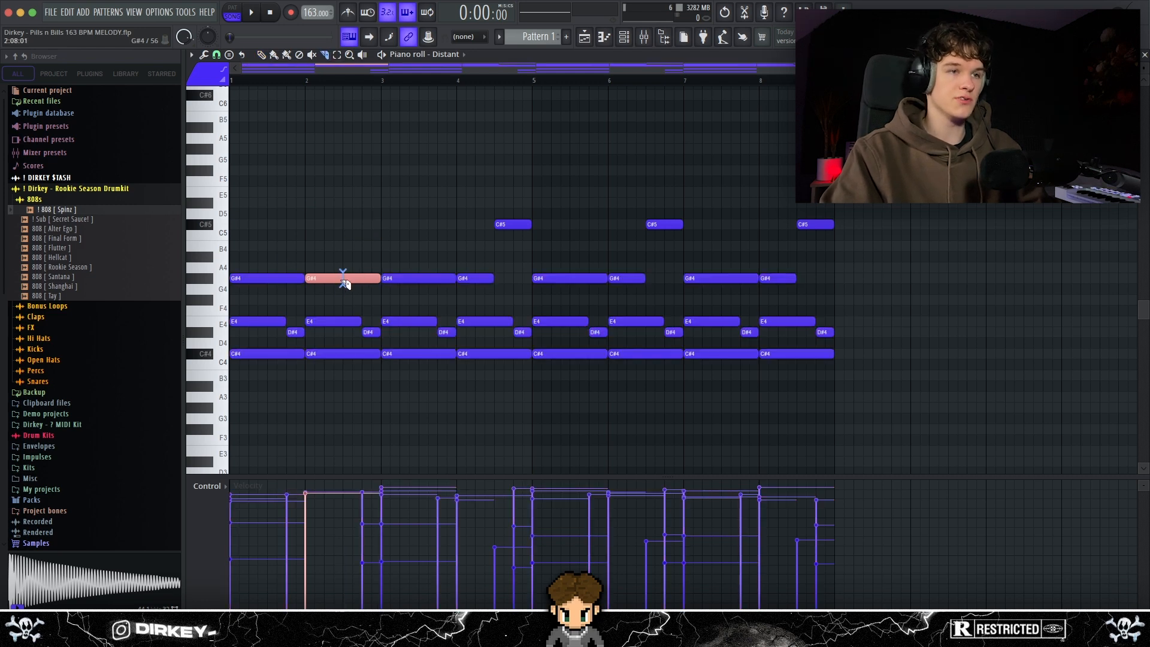
left_click(344, 280)
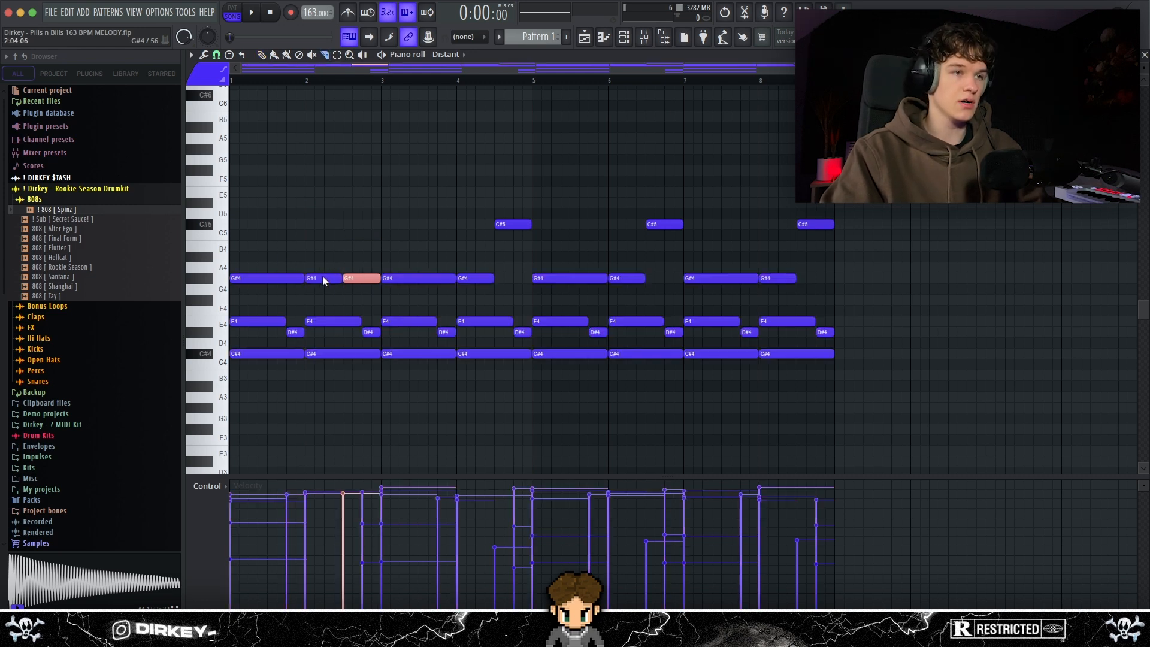
key("shift+Up")
key("shift+Up")
key("shift+Up")
key("shift+Up")
key("shift+Up")
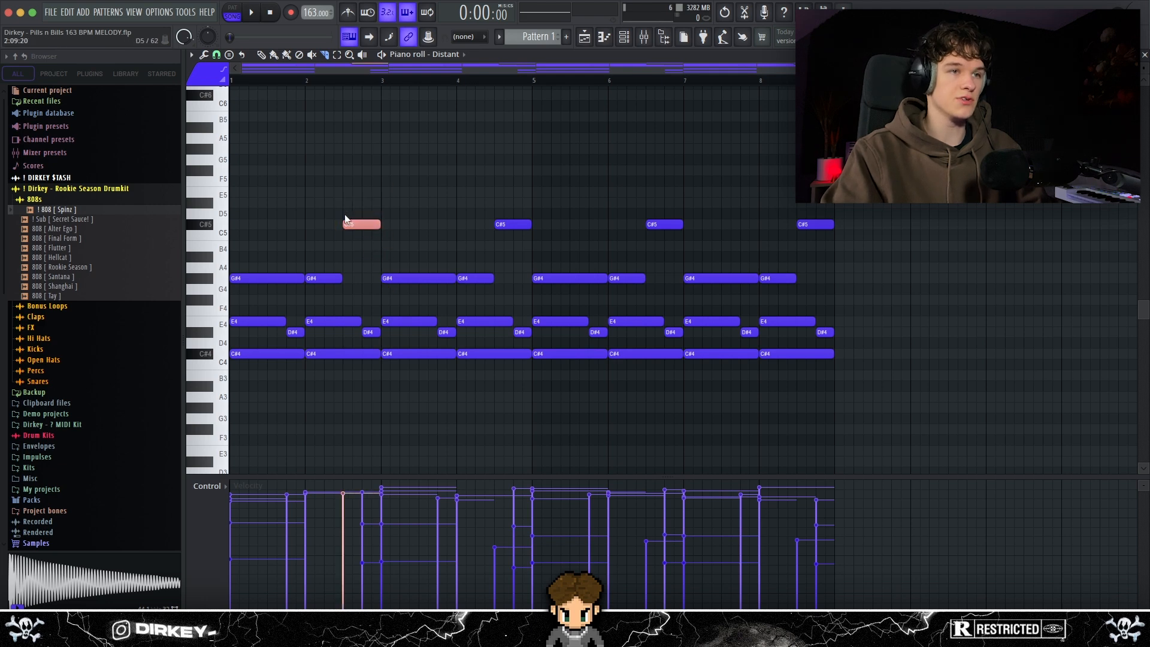
key("ctrl+Up")
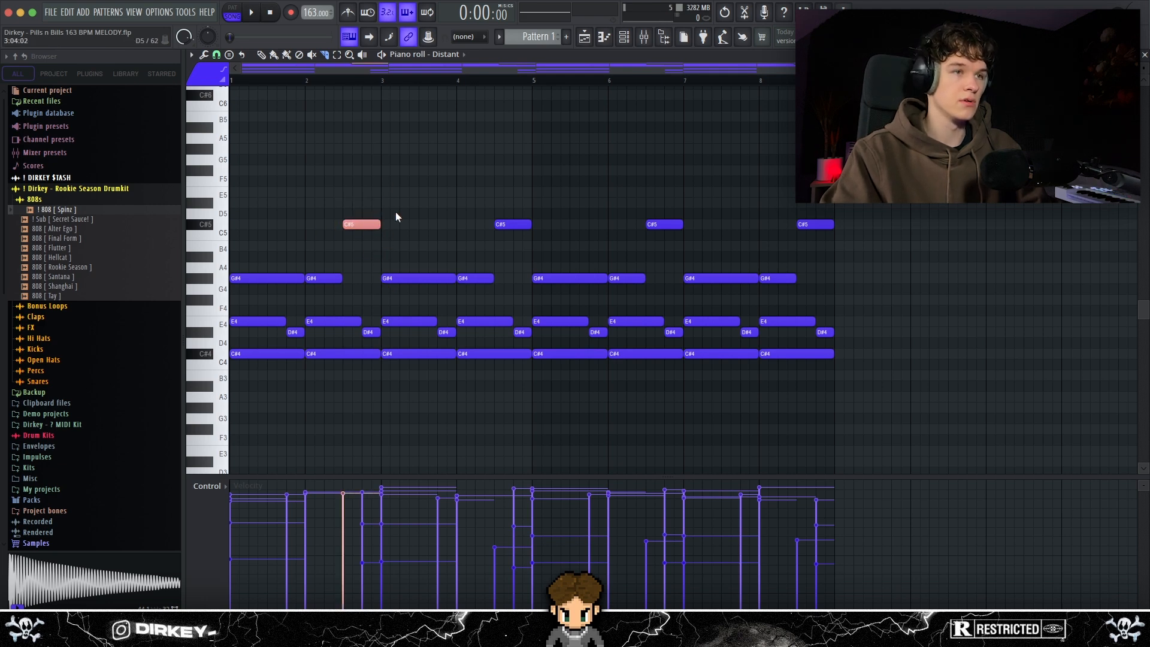
Delete the upper melody notes from bar 3 onward, and duplicate the two-bar upper melody three times to fill eight bars
key("Delete")
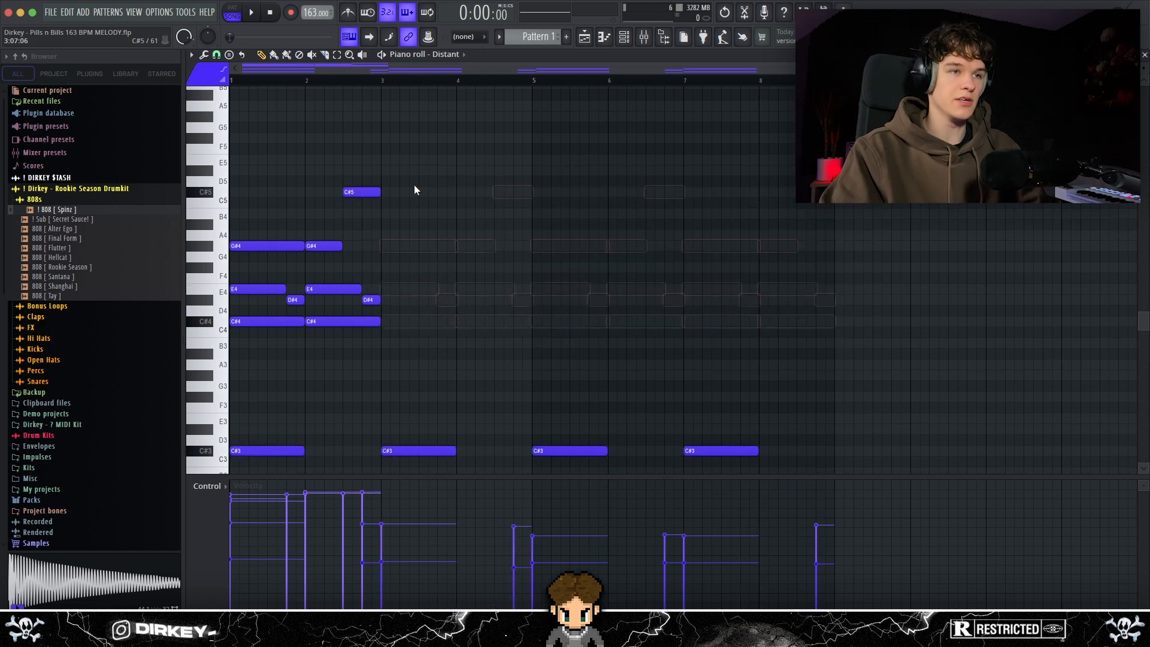
left_click_drag(433, 155, 249, 358)
key("ctrl+b")
key("ctrl+b")
key("ctrl+b")
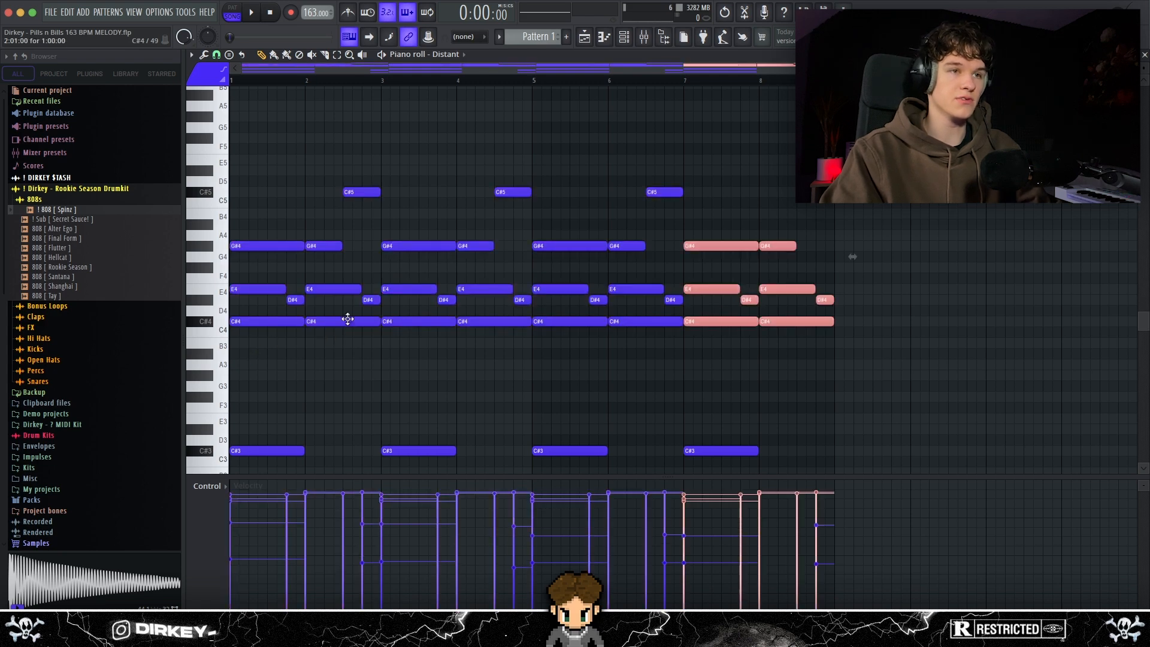
Layer a copy of the C#3 and G#2 bass notes one octave lower, at C#2 and G#1, and select the copies
scroll(647, 366, "down", 2)
left_click_drag(763, 351, 230, 401)
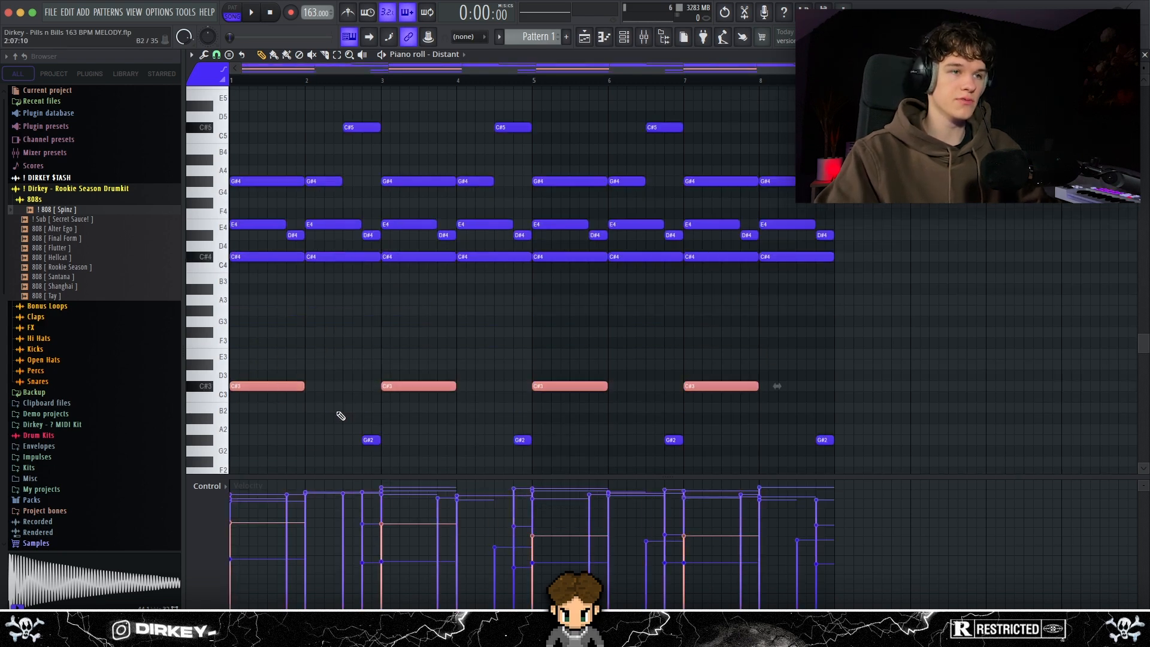
scroll(387, 419, "down", 2)
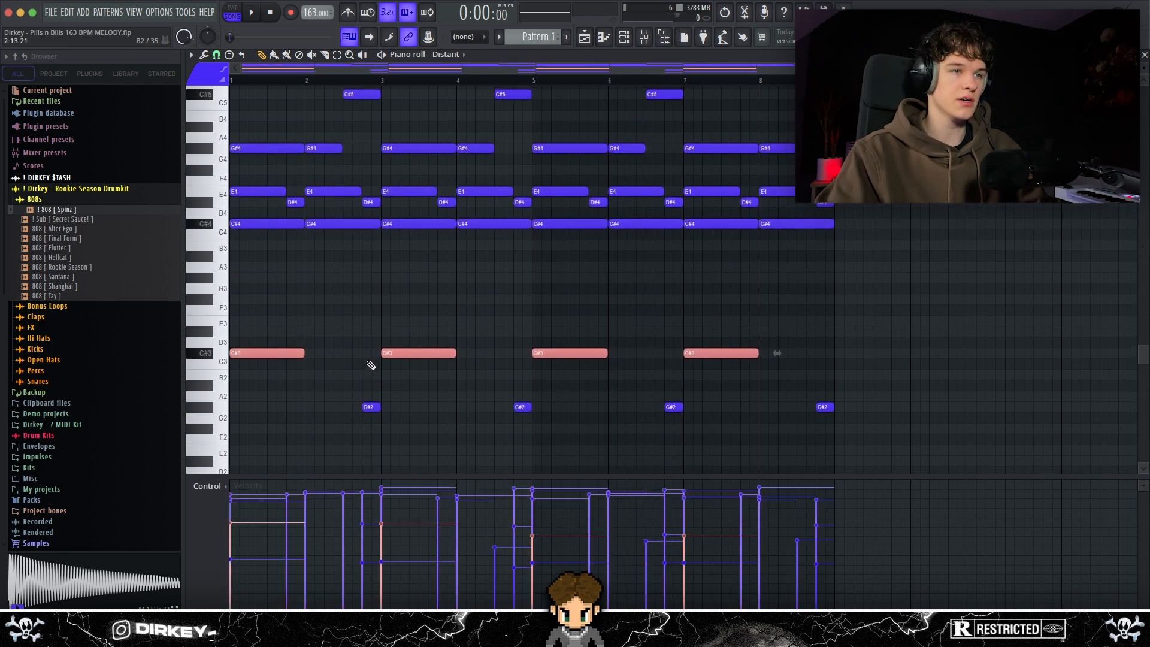
left_click_drag(356, 381, 381, 412)
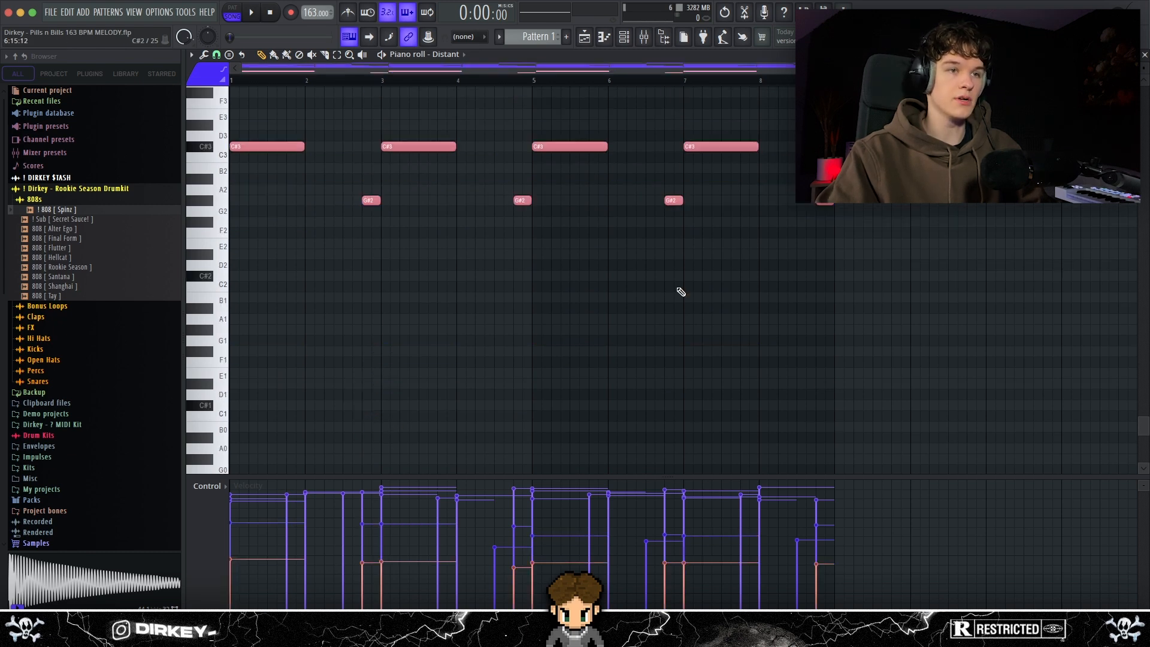
key("ctrl+Down")
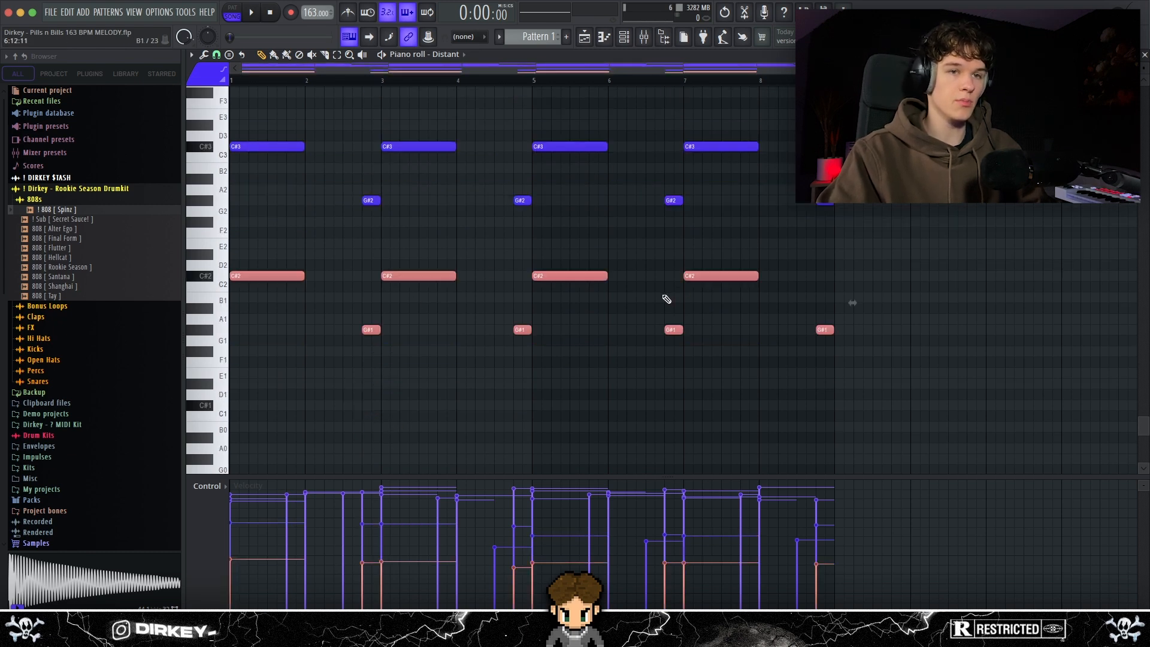
left_click_drag(860, 260, 273, 370)
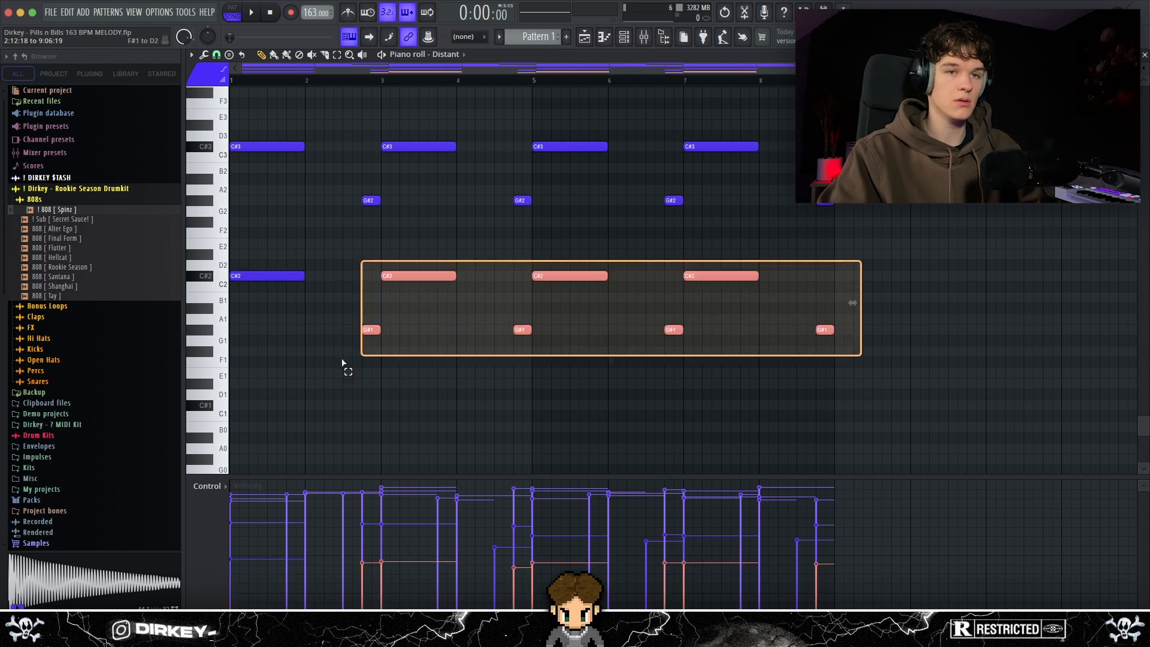
scroll(539, 366, "up", 2)
scroll(539, 366, "down", 3)
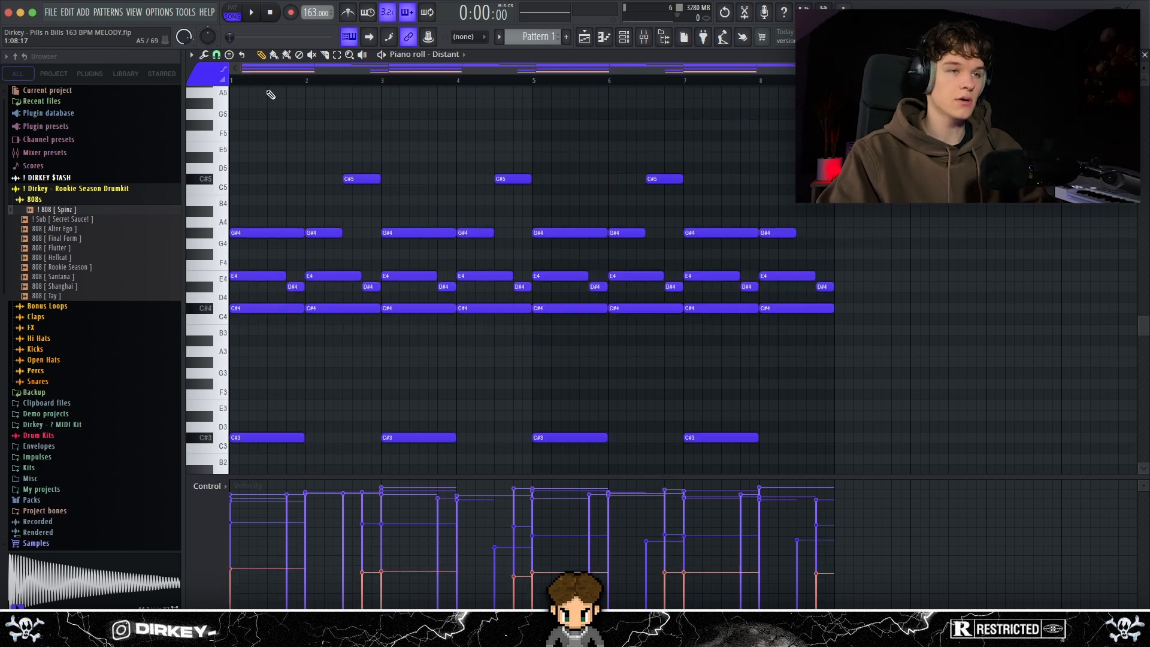
Deselect the notes, play the eight-bar melody pattern and stop playback
left_click(270, 94, "ctrl")
key("space")
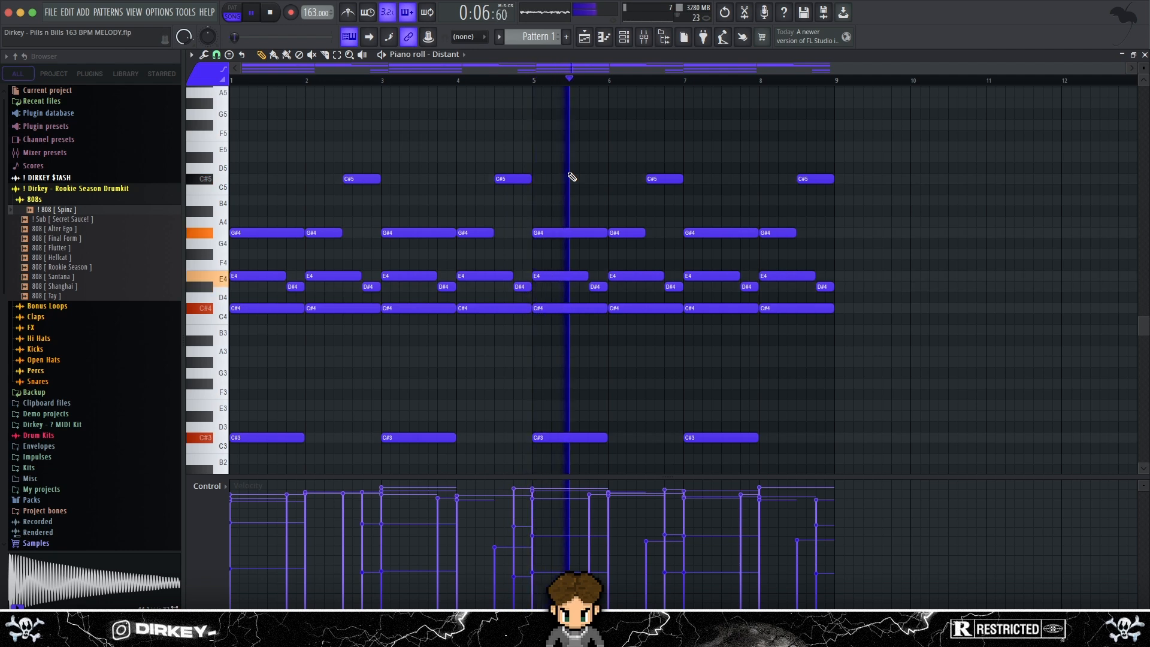
scroll(418, 232, "down", 3)
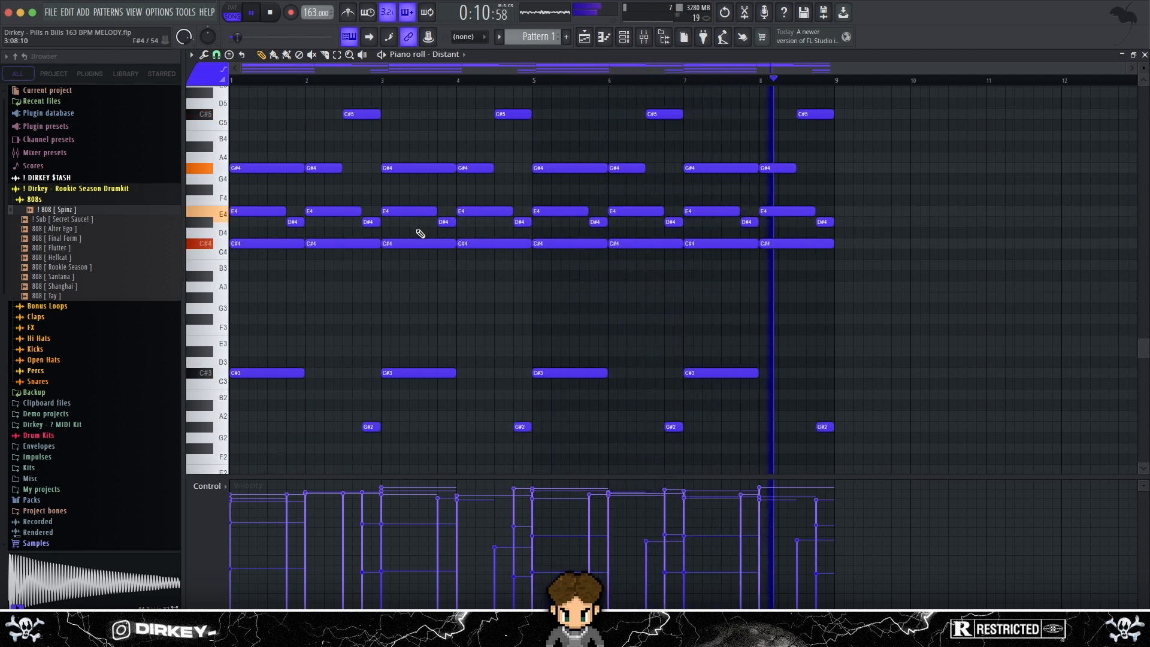
key("space")
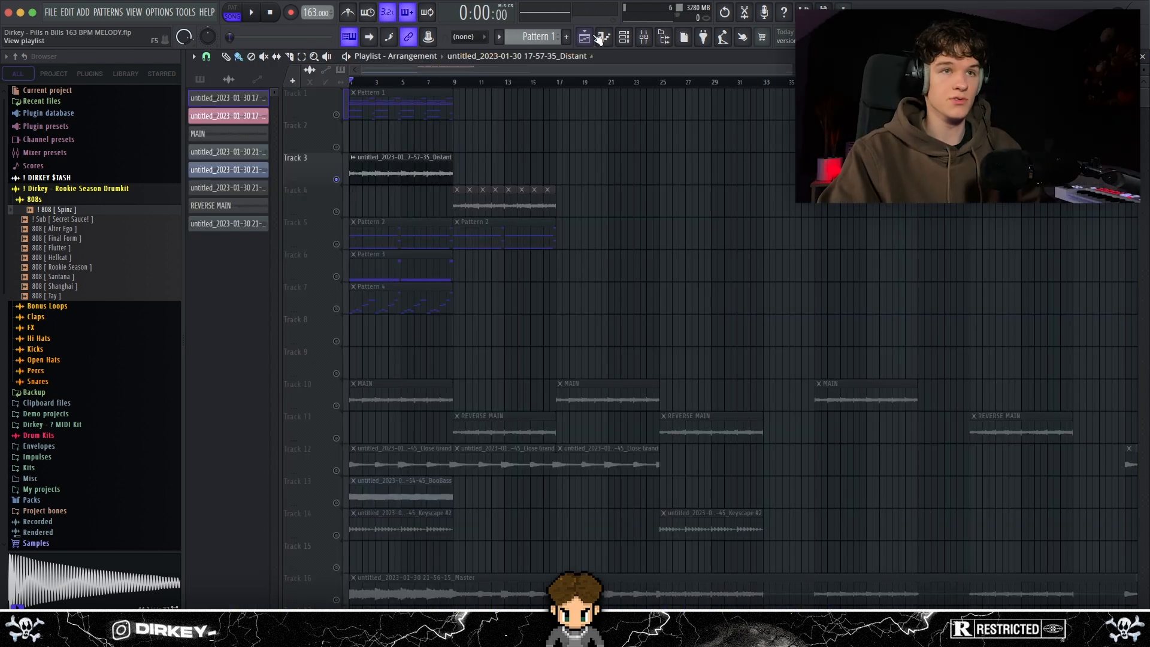
Select the recorded Distant audio clip on Track 3 in the playlist
left_click_drag(462, 161, 384, 174)
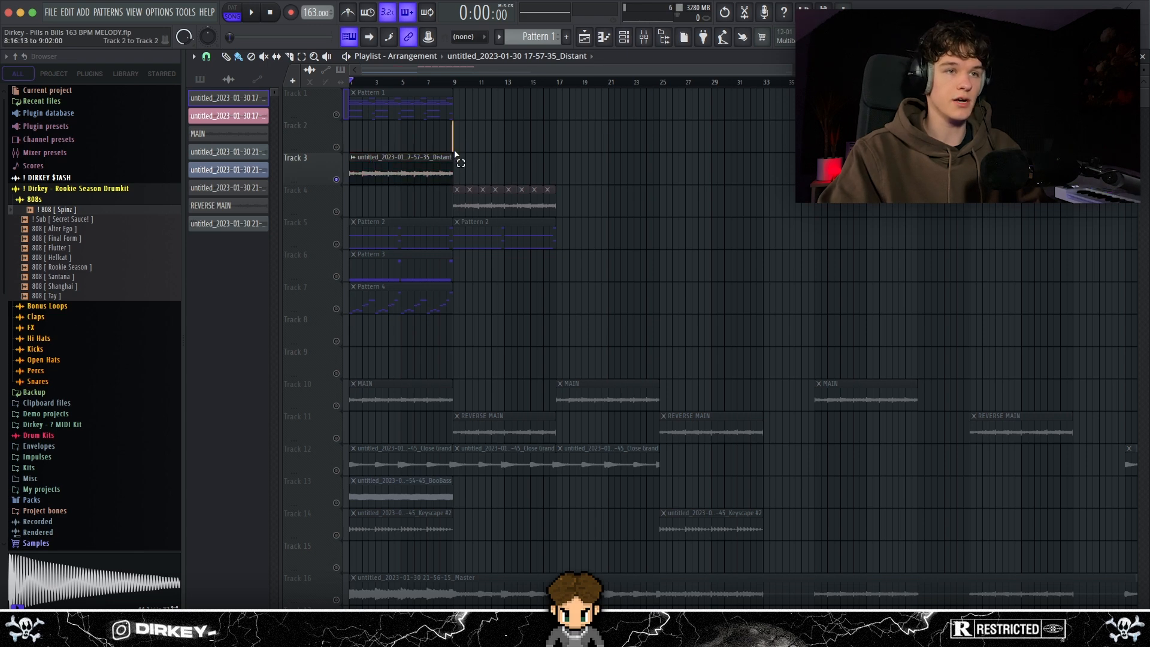
left_click_drag(455, 154, 574, 173)
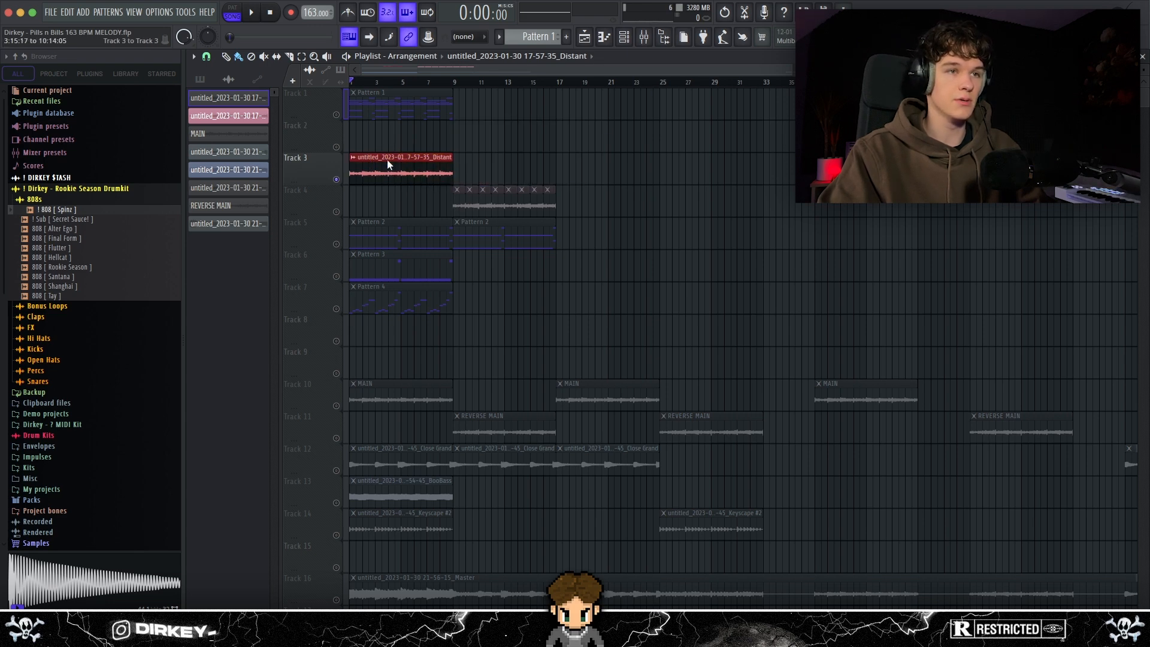
Open the mixer and inspect the Fruity parametric EQ 2 settings on the Distant track
key("F9")
left_click_drag(362, 129, 343, 151)
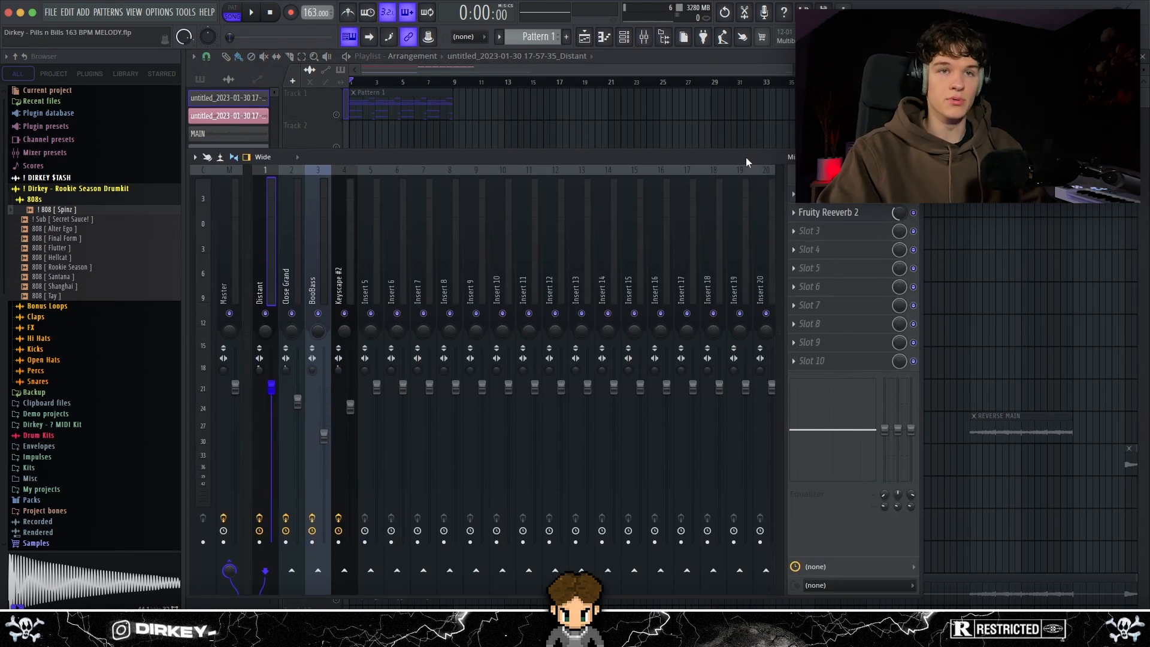
left_click(836, 203)
left_click_drag(540, 179, 522, 159)
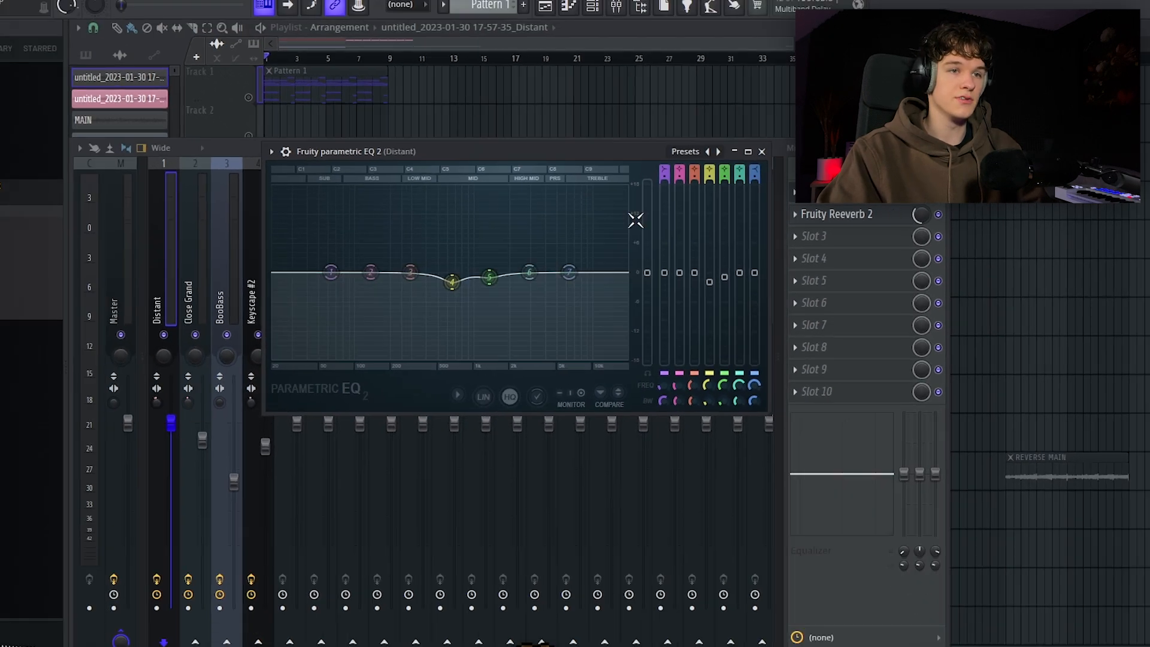
left_click(752, 132)
Inspect the Fruity Reeverb 2 settings on the Distant track, and close the effect and the mixer
left_click(856, 218)
left_click_drag(498, 210, 552, 211)
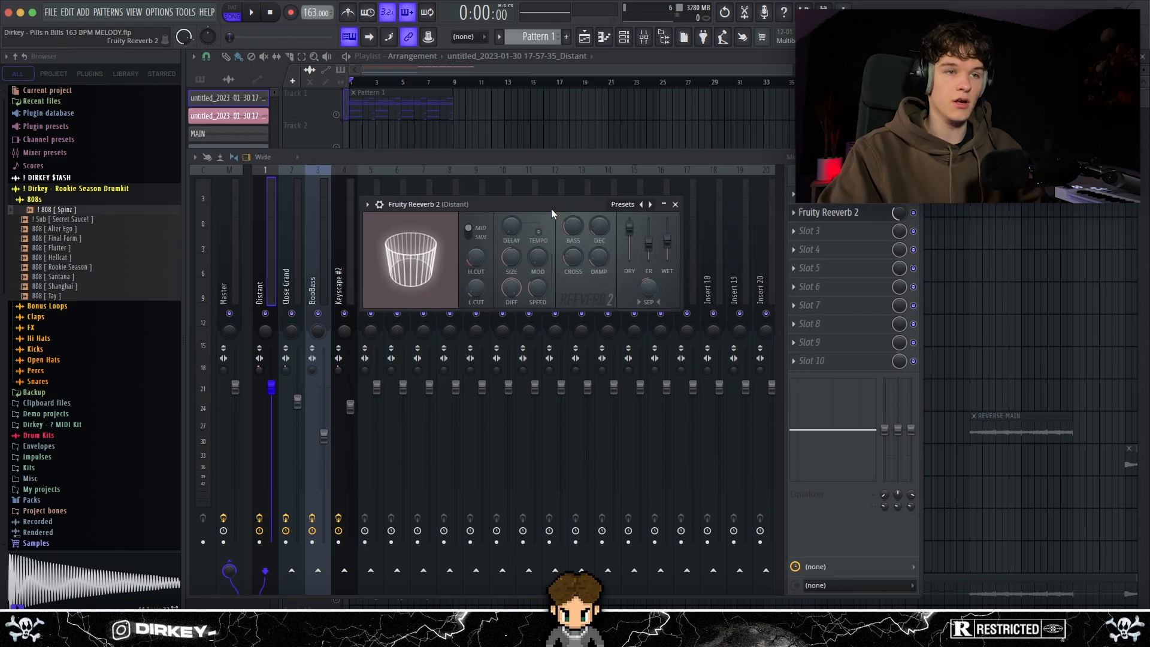
left_click(675, 204)
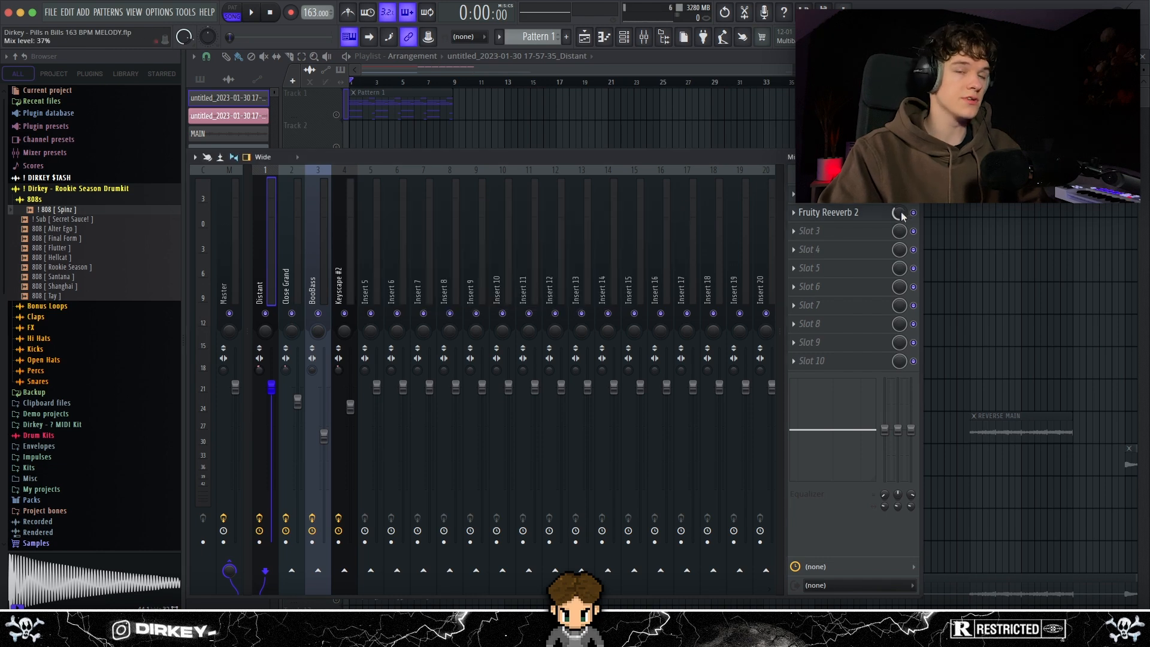
left_click(913, 157)
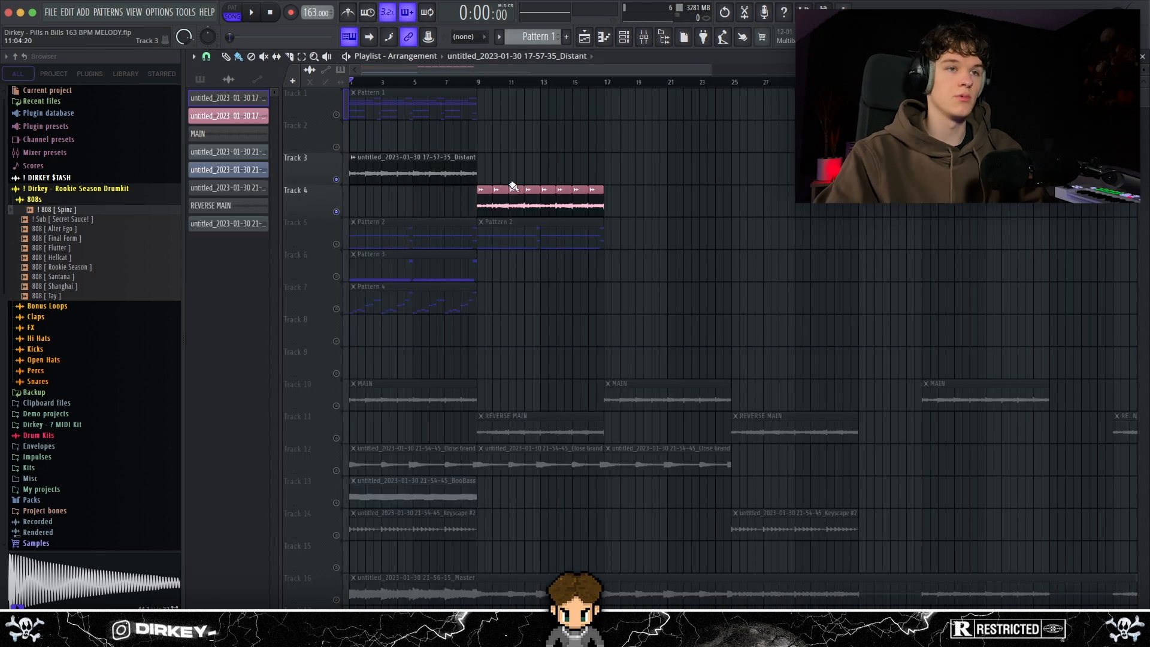
Slice the Distant audio clip on Track 3 at bars 2 and 3
left_click_drag(456, 203, 599, 203)
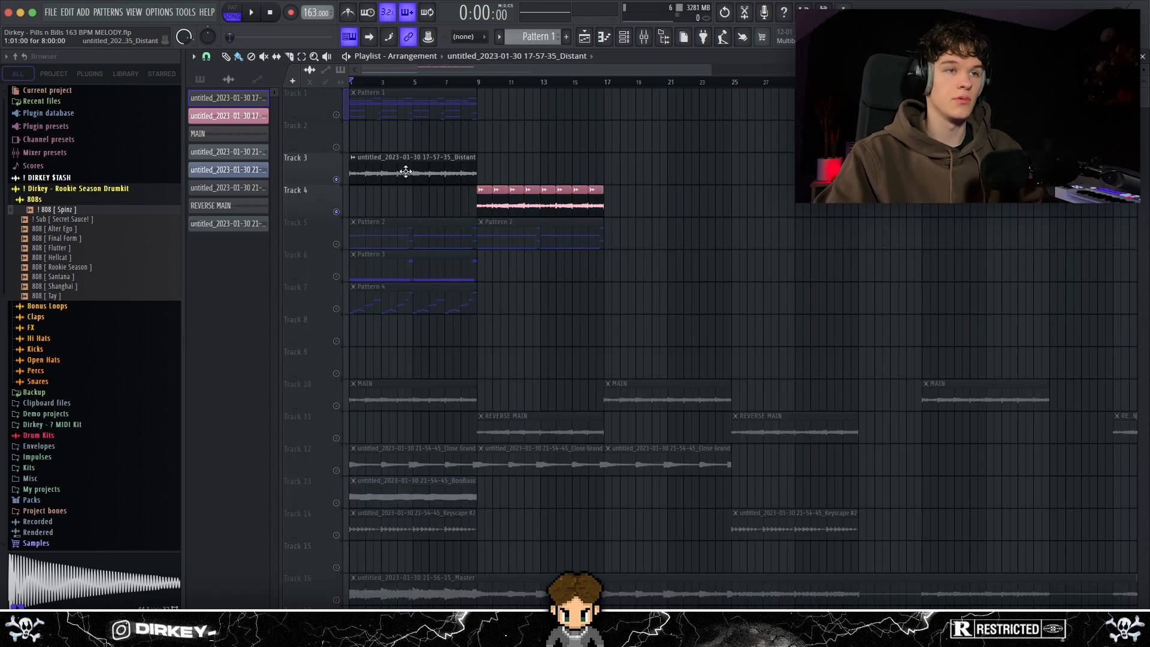
double_click(405, 172)
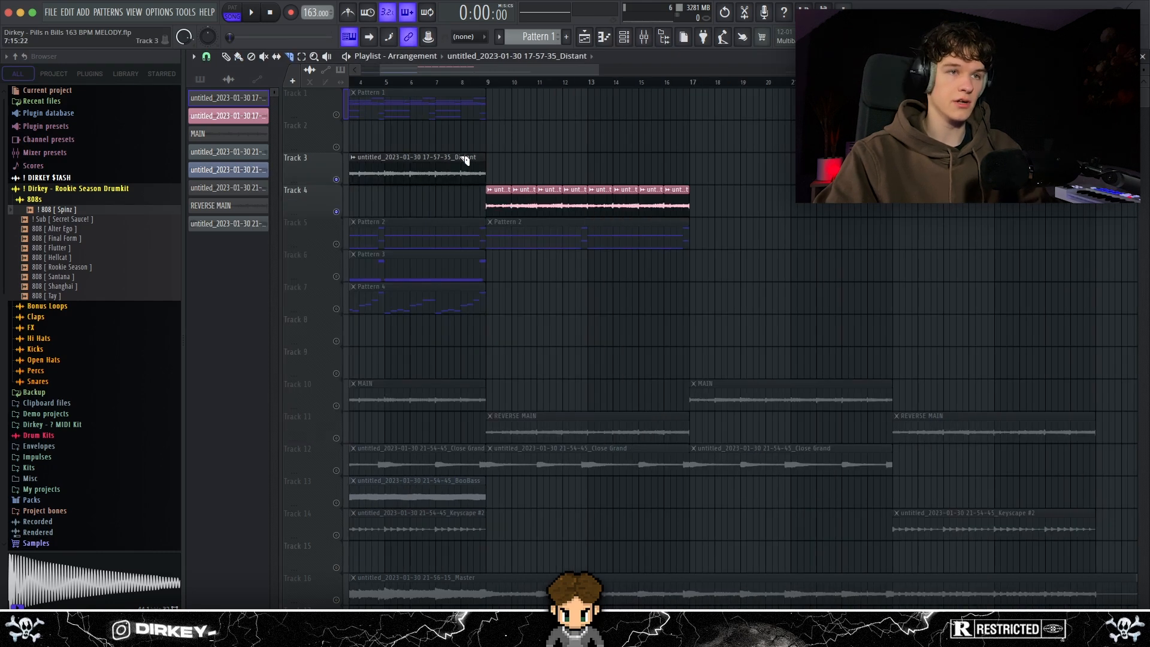
left_click_drag(395, 71, 370, 71)
left_click(227, 56)
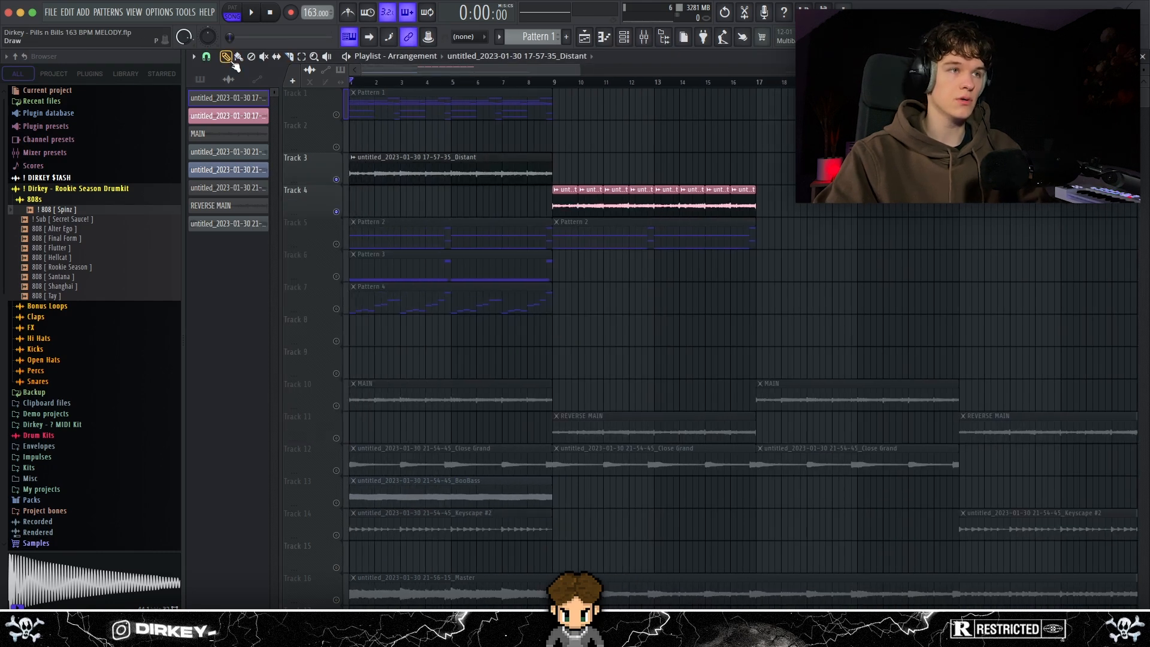
double_click(413, 172)
left_click_drag(429, 175, 433, 190)
key("Escape")
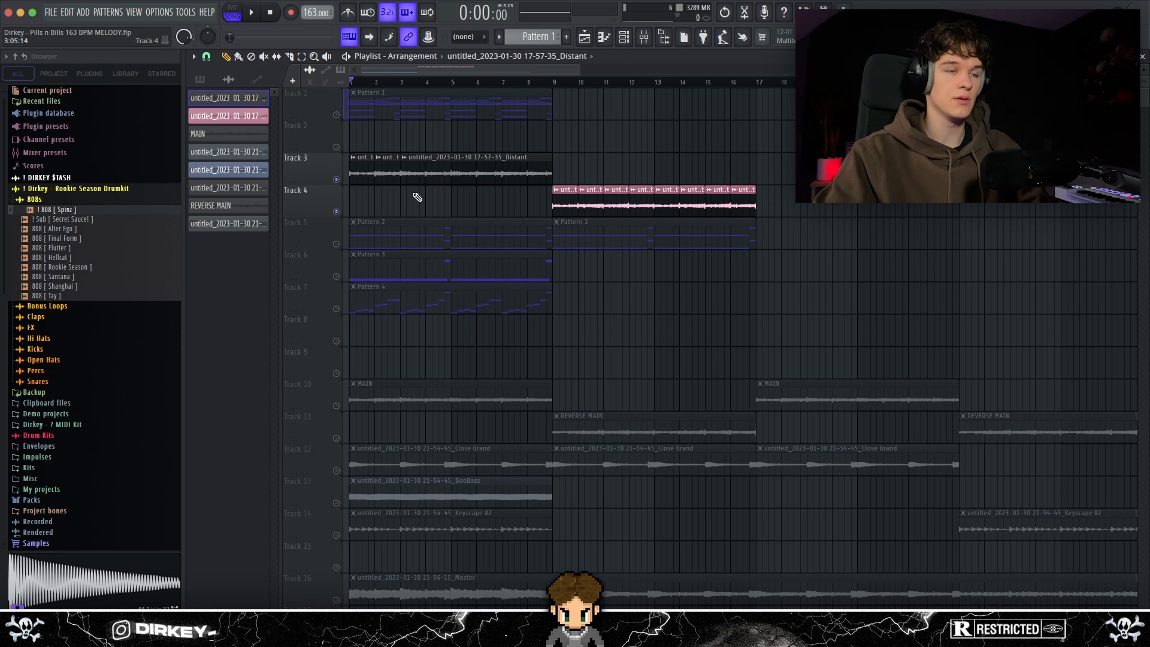
Inspect the sample settings of the sliced Distant clip on Track 4, including its Reverse effect, and close them
left_click_drag(529, 154, 538, 197)
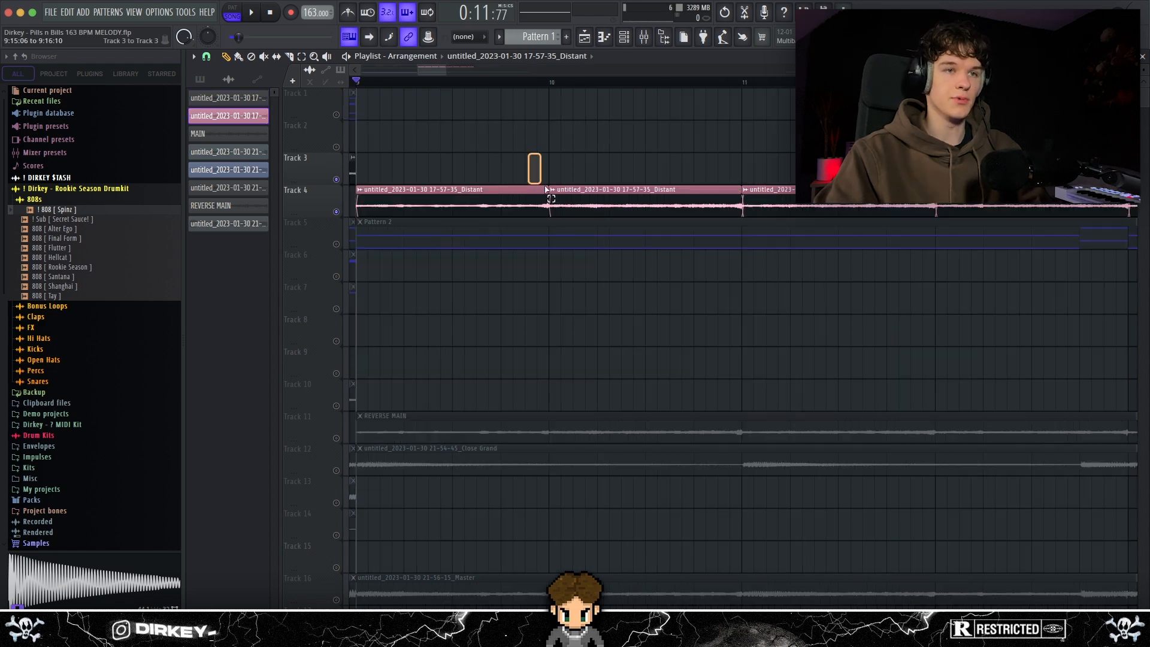
double_click(523, 200)
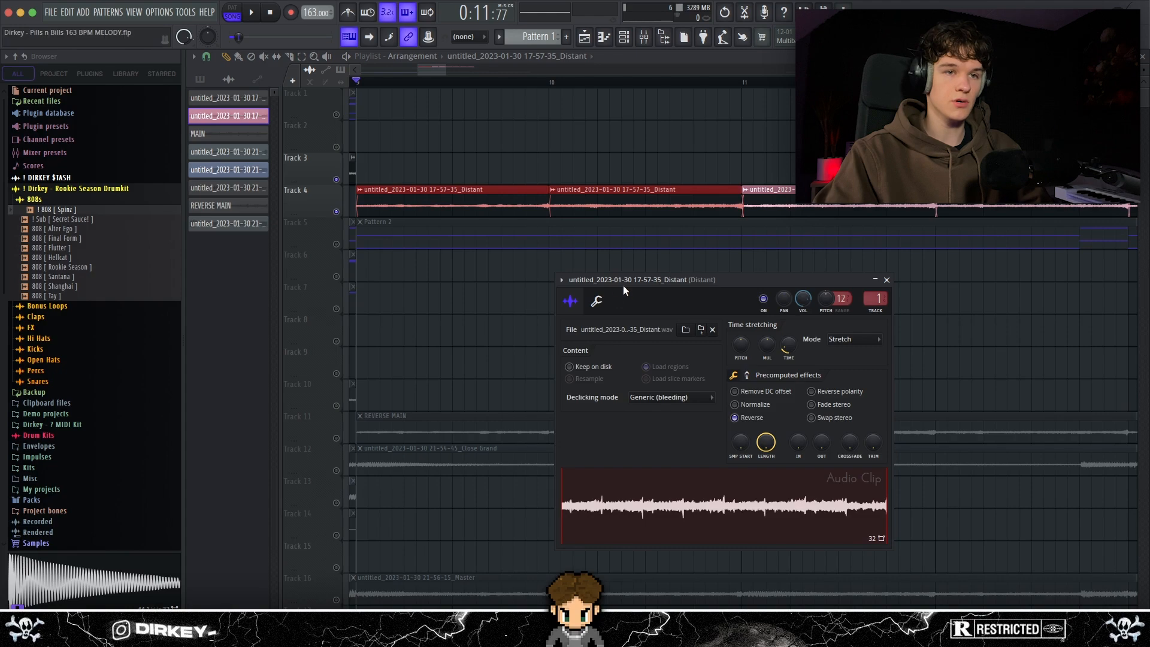
left_click_drag(616, 281, 593, 261)
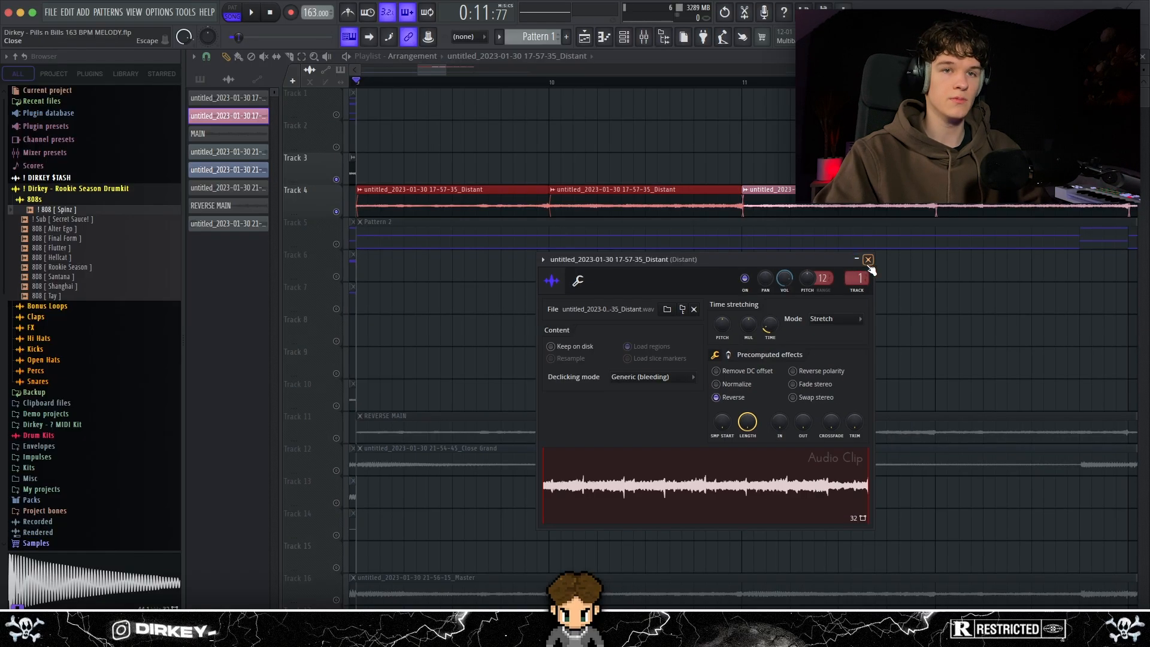
left_click(943, 121)
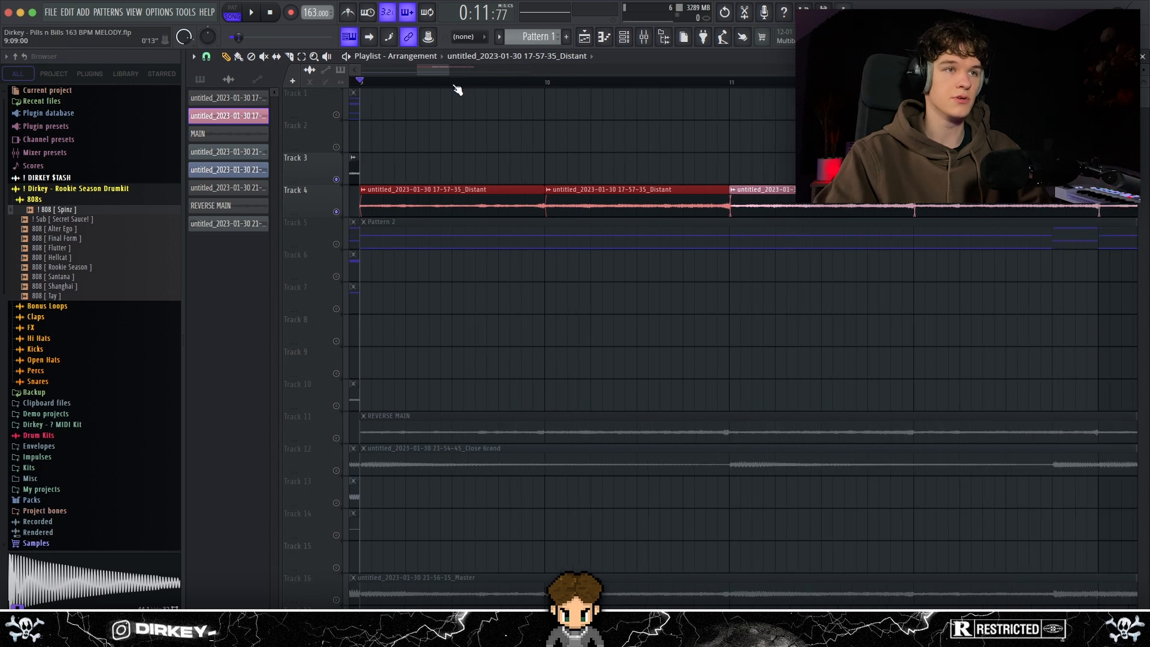
Play back the sliced and reversed Distant clips on Track 4
scroll(474, 89, "down", 8)
key("space")
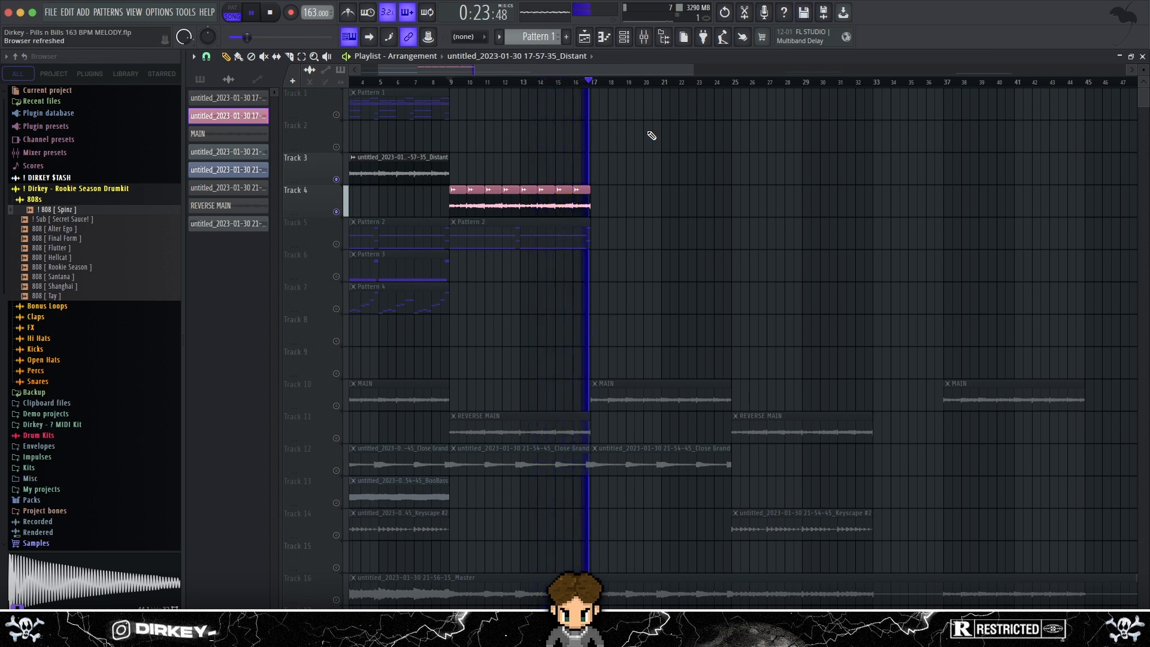
key("space")
scroll(418, 86, "down", 1)
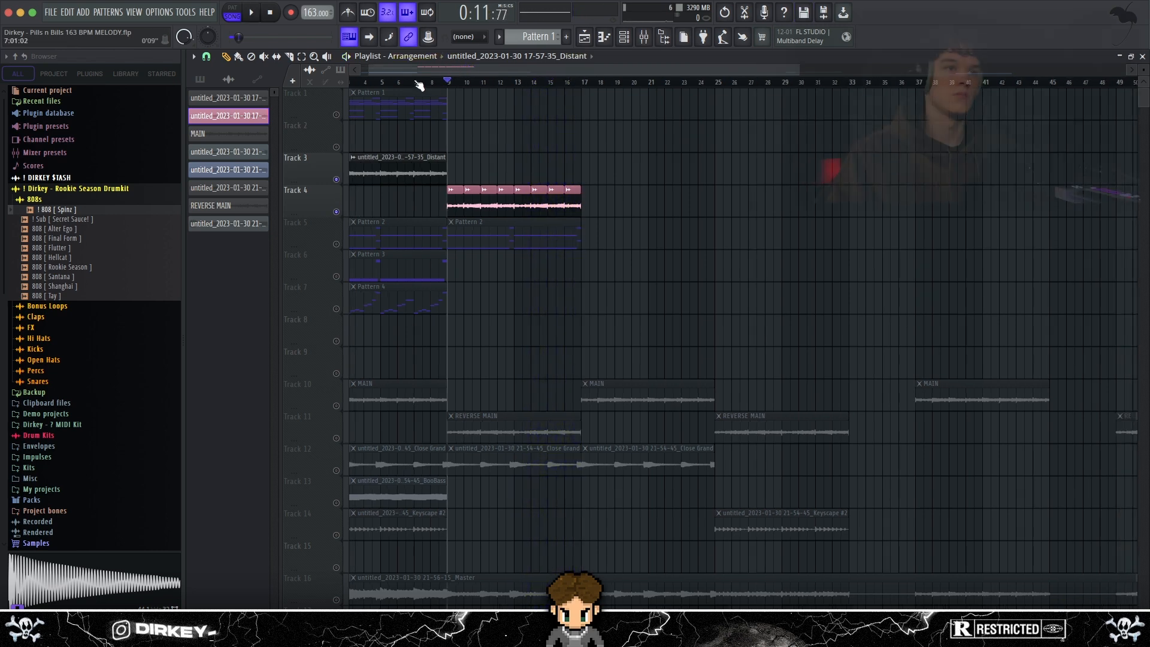
Unmute Track 5 and open the Keyscape notes of its Pattern 2 in the piano roll
scroll(418, 86, "down", 2)
left_click_drag(374, 120, 540, 216)
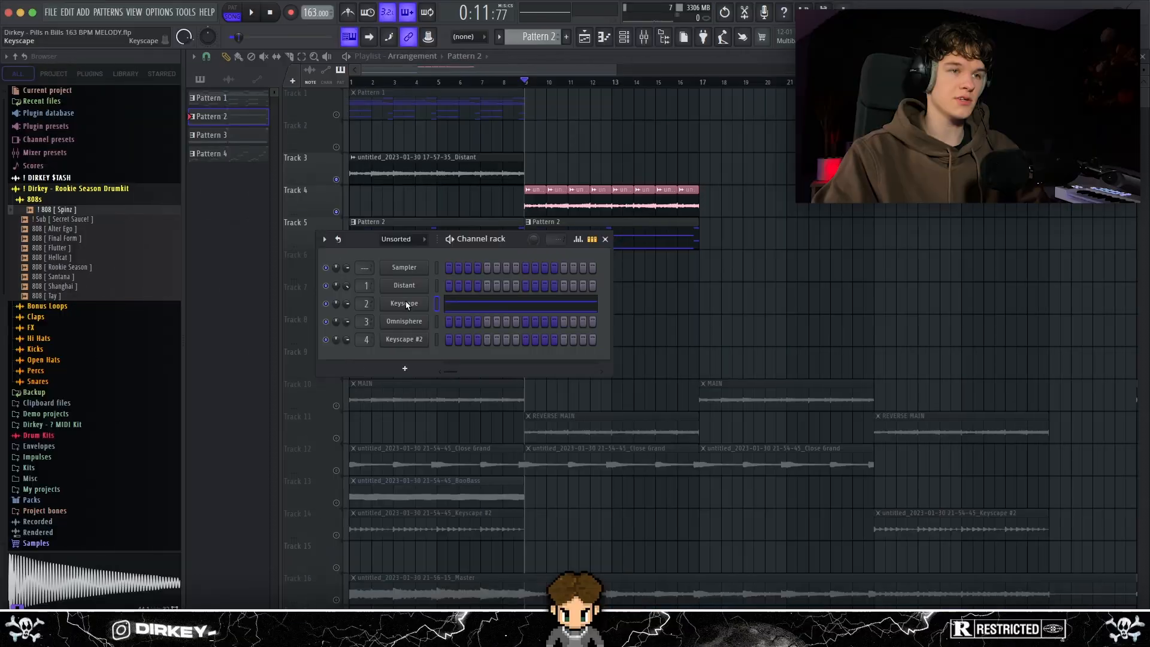
left_click_drag(314, 93, 505, 90)
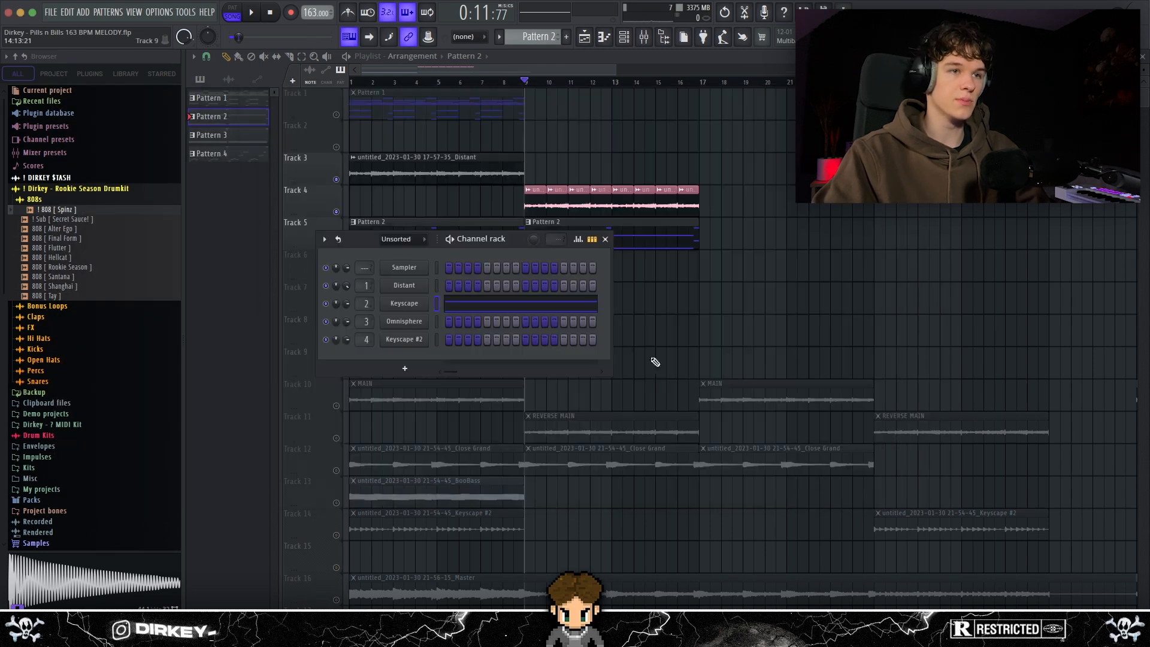
key("F7")
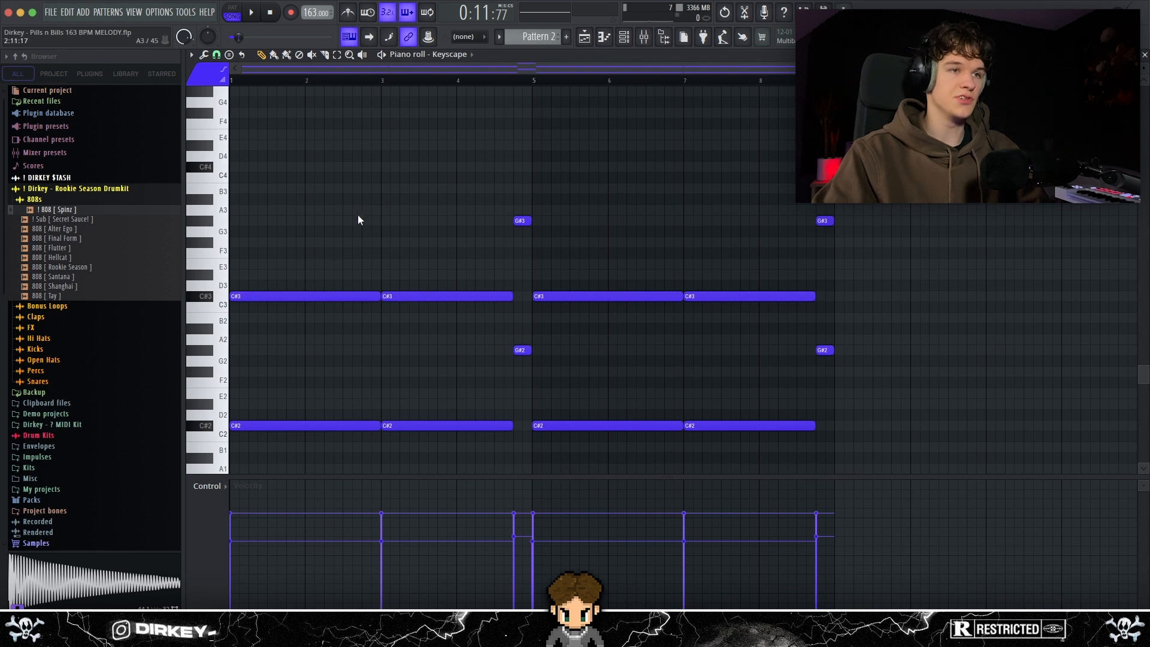
Examine the Keyscape notes by picking out the short G# notes and selecting the long C#2 notes
left_click_drag(522, 216, 527, 323)
left_click_drag(527, 207, 519, 366)
scroll(520, 367, "down", 2)
left_click_drag(292, 347, 791, 401)
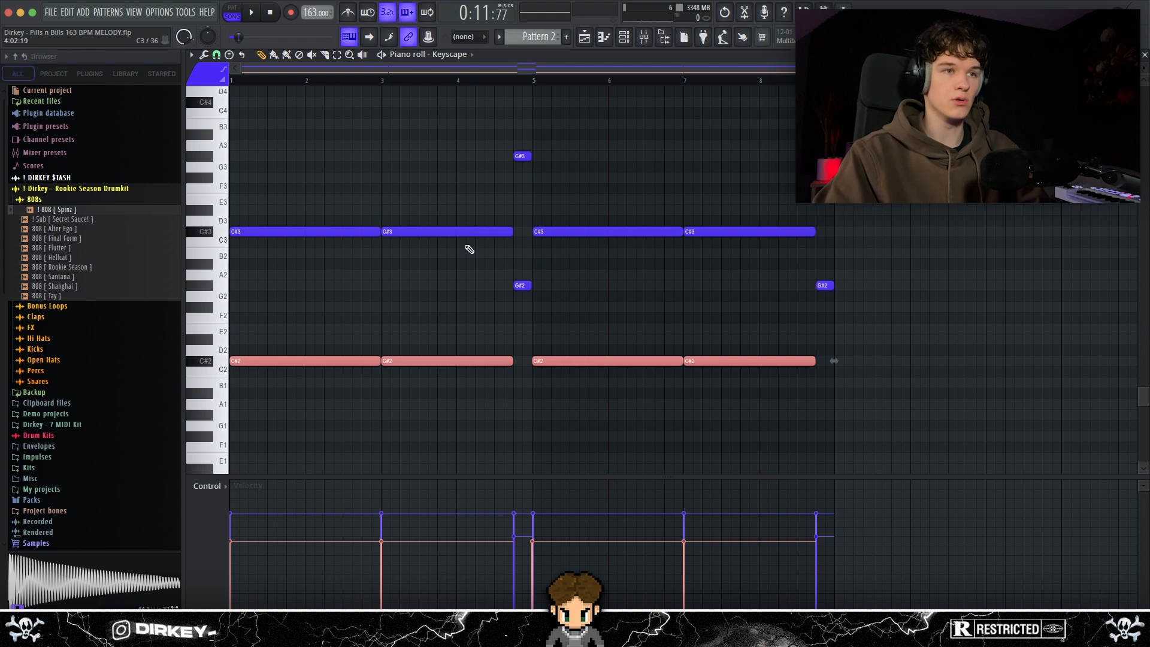
Play back the arrangement with the Keyscape pattern included
key("F5")
key("space")
key("F7")
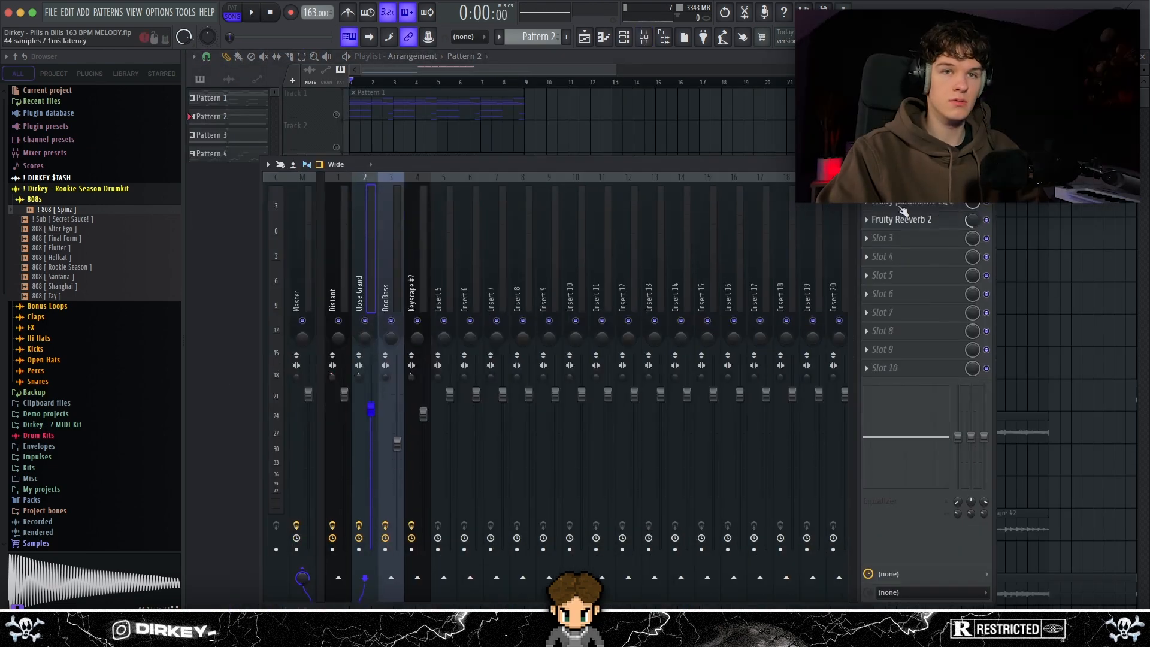
Inspect the Fruity parametric EQ 2 and Fruity Reeverb 2 settings on the Close Grand track, and close the effects and the mixer
left_click(894, 205)
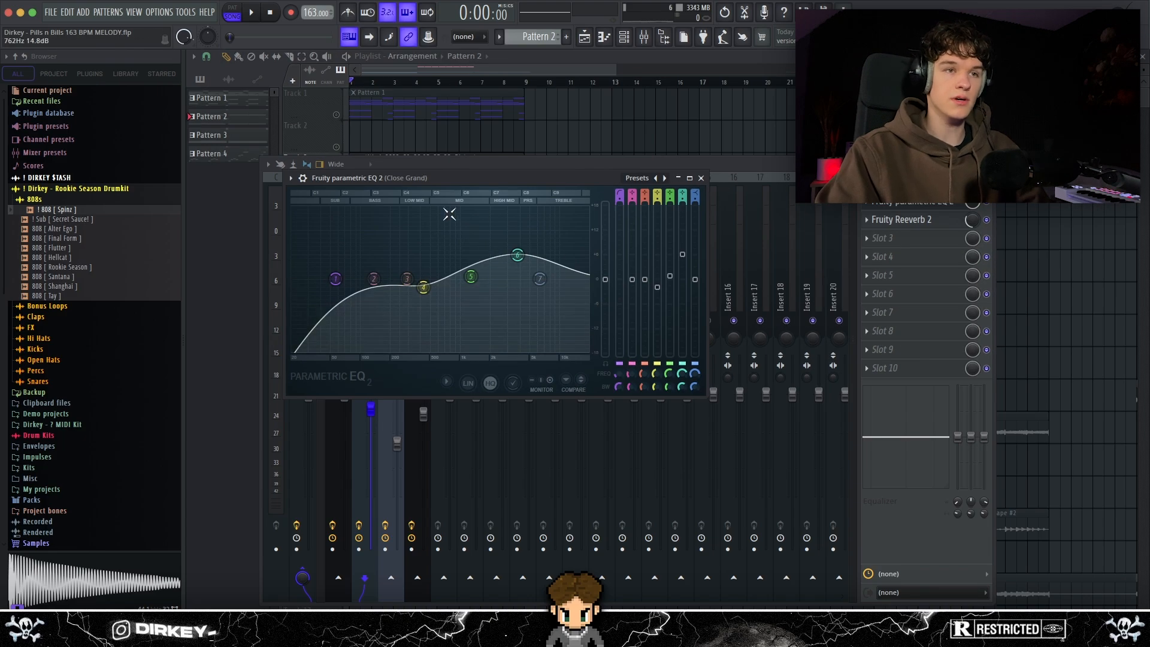
left_click_drag(458, 178, 474, 176)
left_click(902, 220)
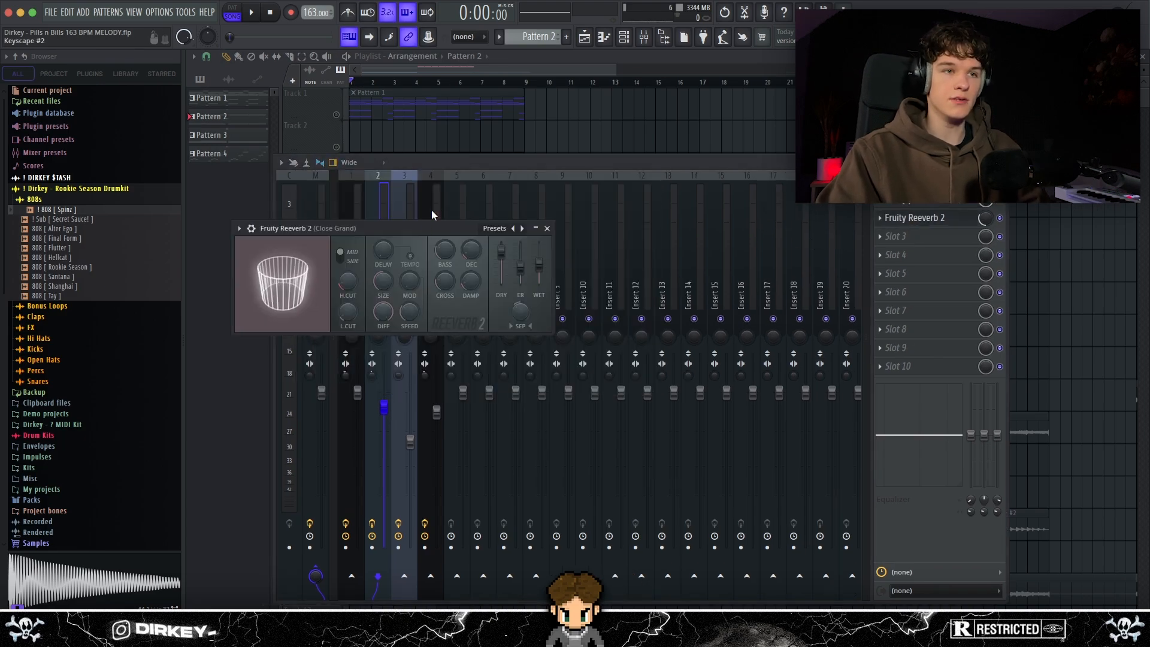
left_click_drag(425, 227, 617, 203)
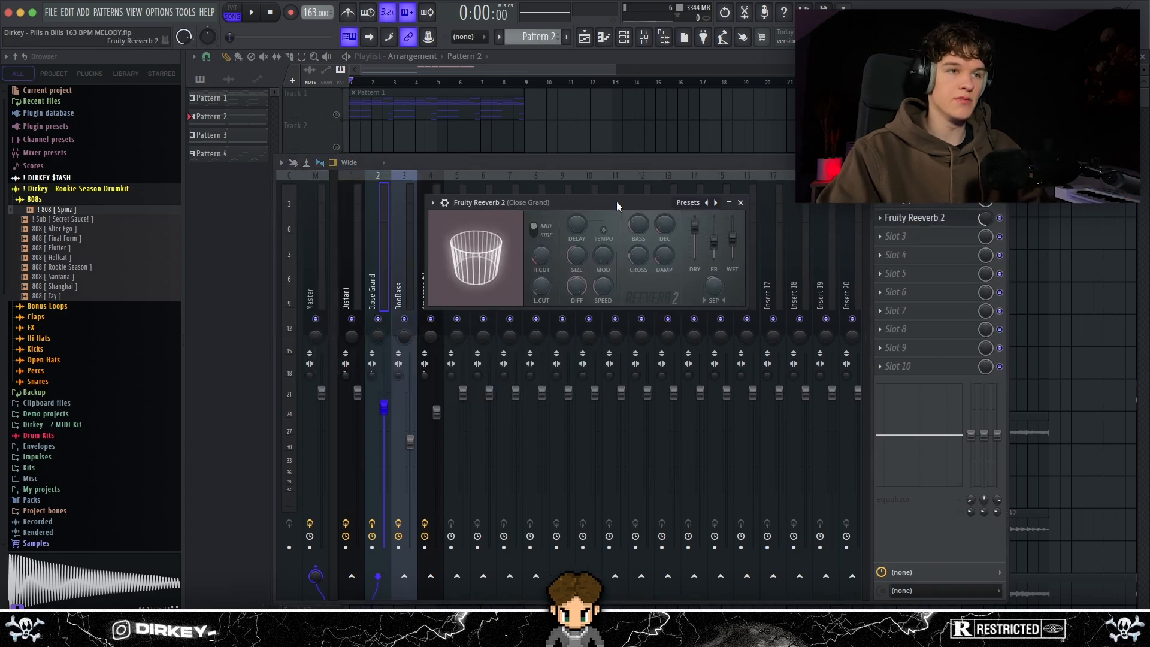
left_click(346, 280)
left_click(379, 248)
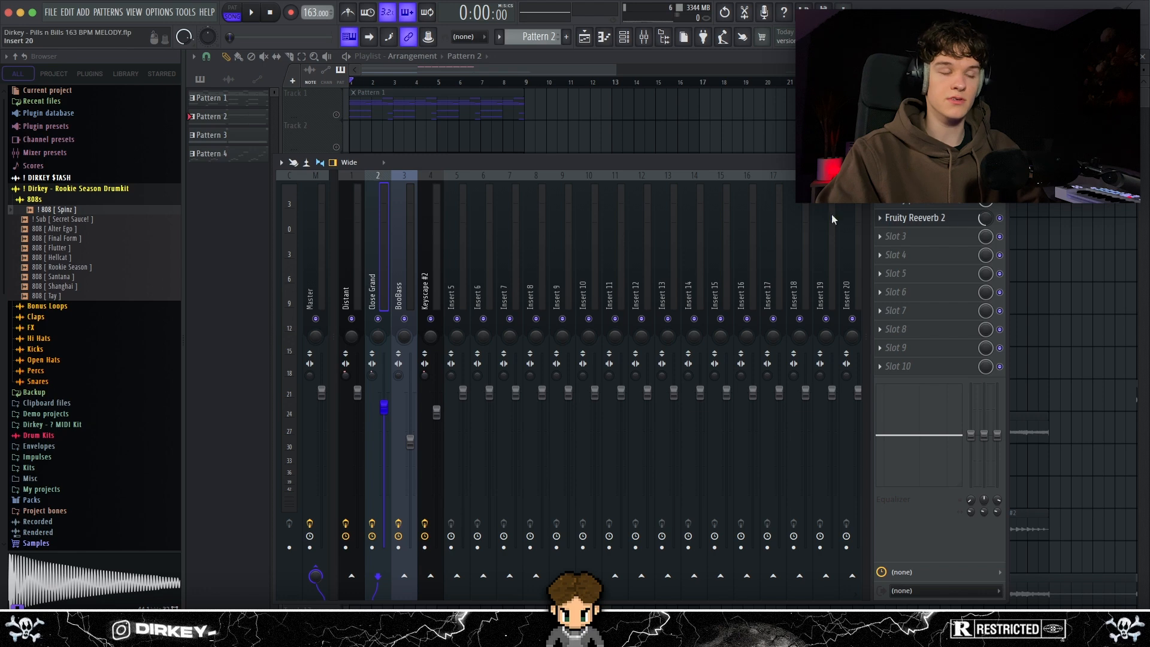
key("F9")
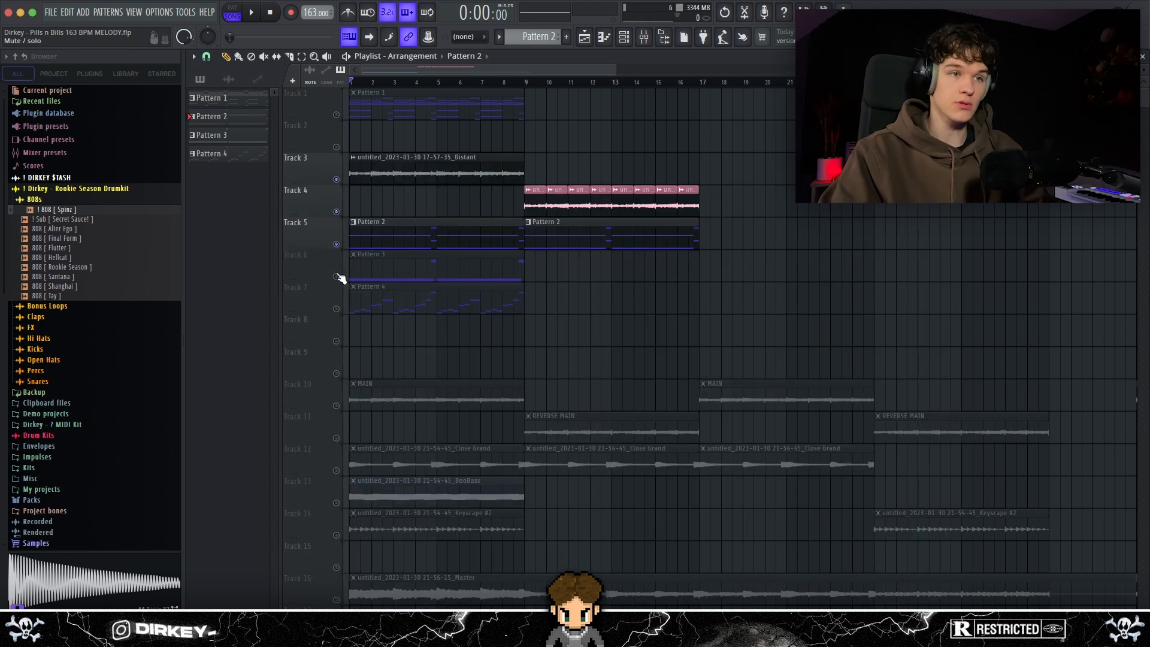
Unmute Track 6 and inspect the filter settings of the Omnisphere sound used in its Pattern 3
double_click(398, 267)
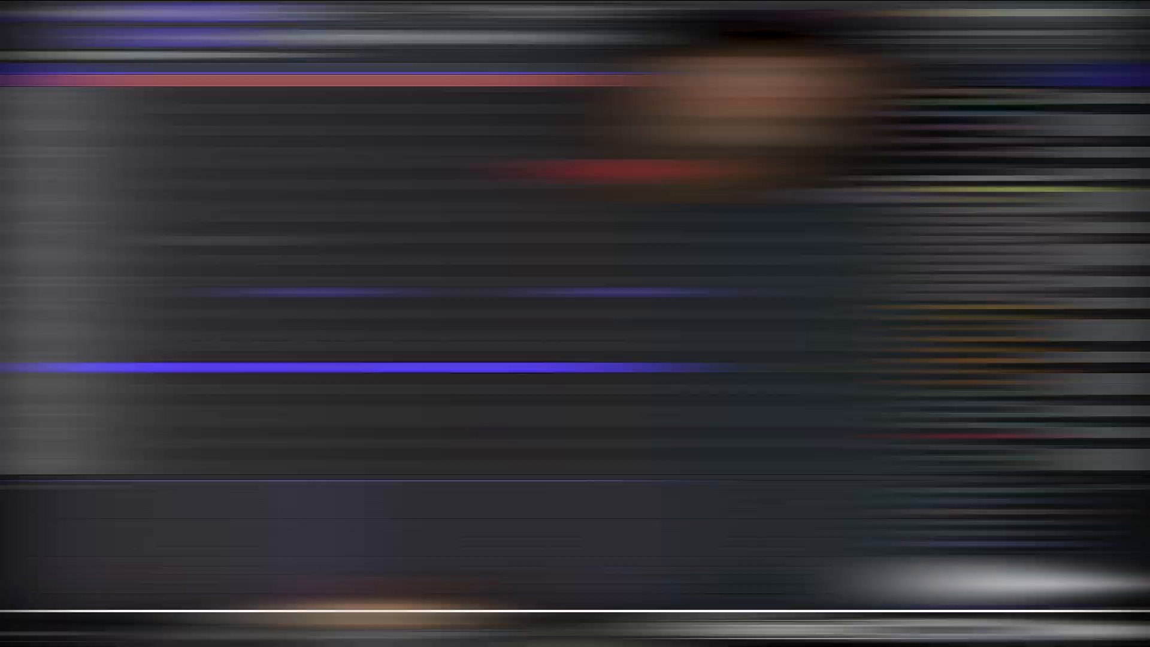
left_click(630, 38)
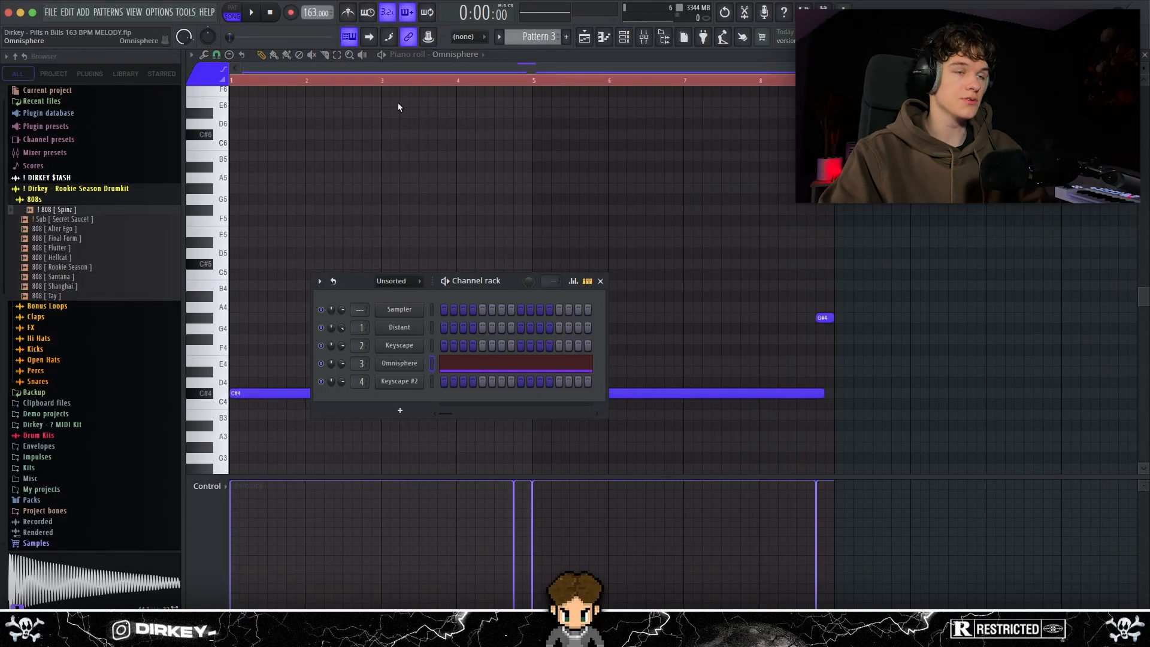
left_click(399, 363)
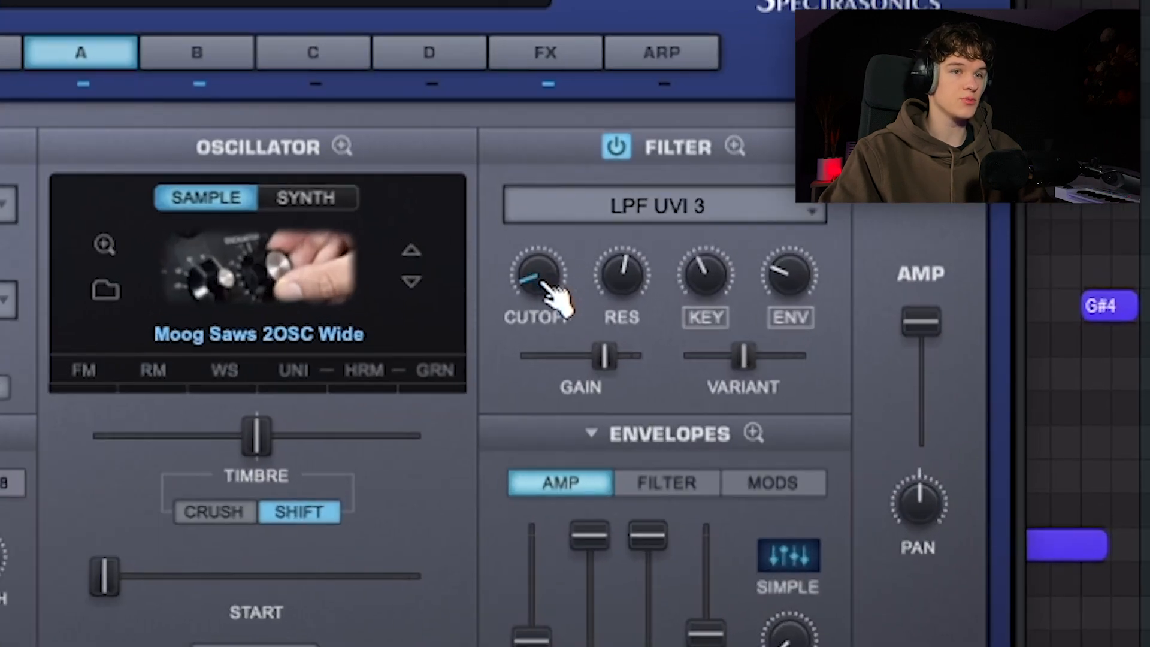
left_click_drag(646, 314, 647, 309)
left_click_drag(554, 293, 547, 266)
left_click(196, 54)
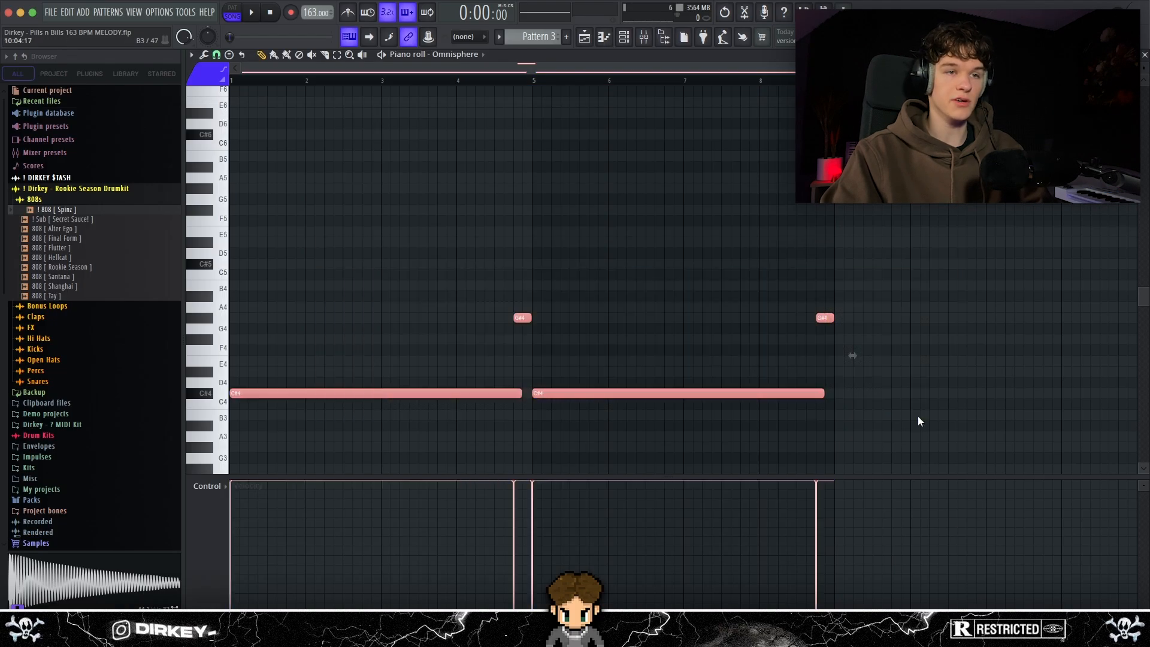
Examine the Omnisphere notes, picking out the G#4 before bar 5 and the repeated C#4 and G#4 pair
key("ctrl+d")
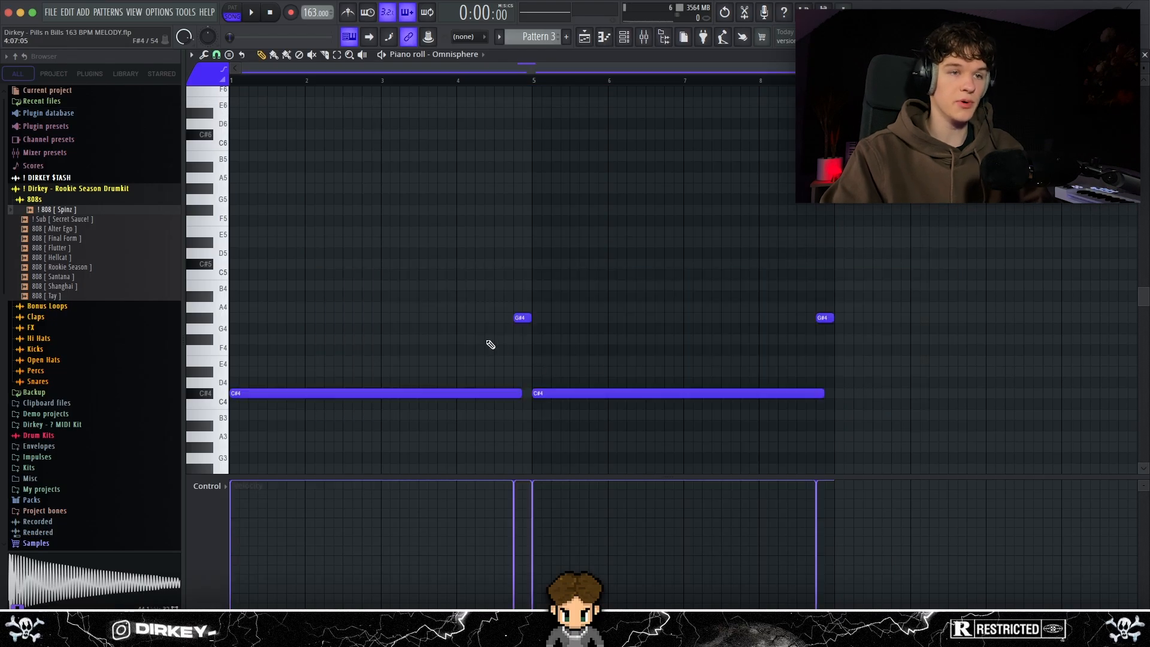
left_click(521, 317)
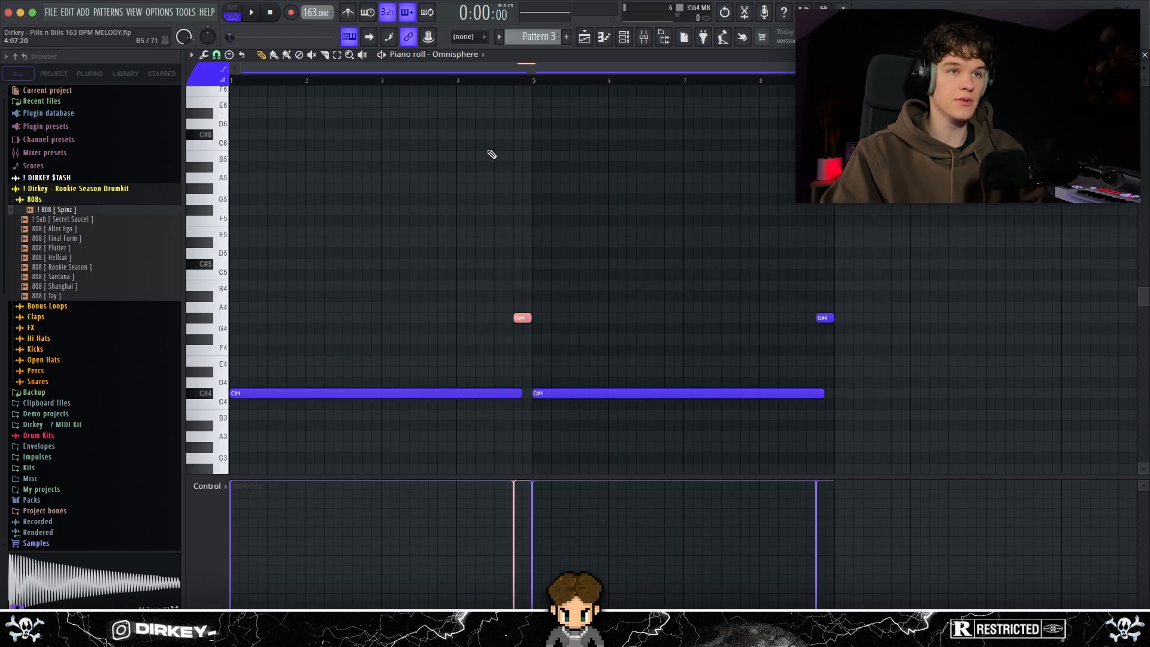
left_click_drag(905, 294, 562, 408)
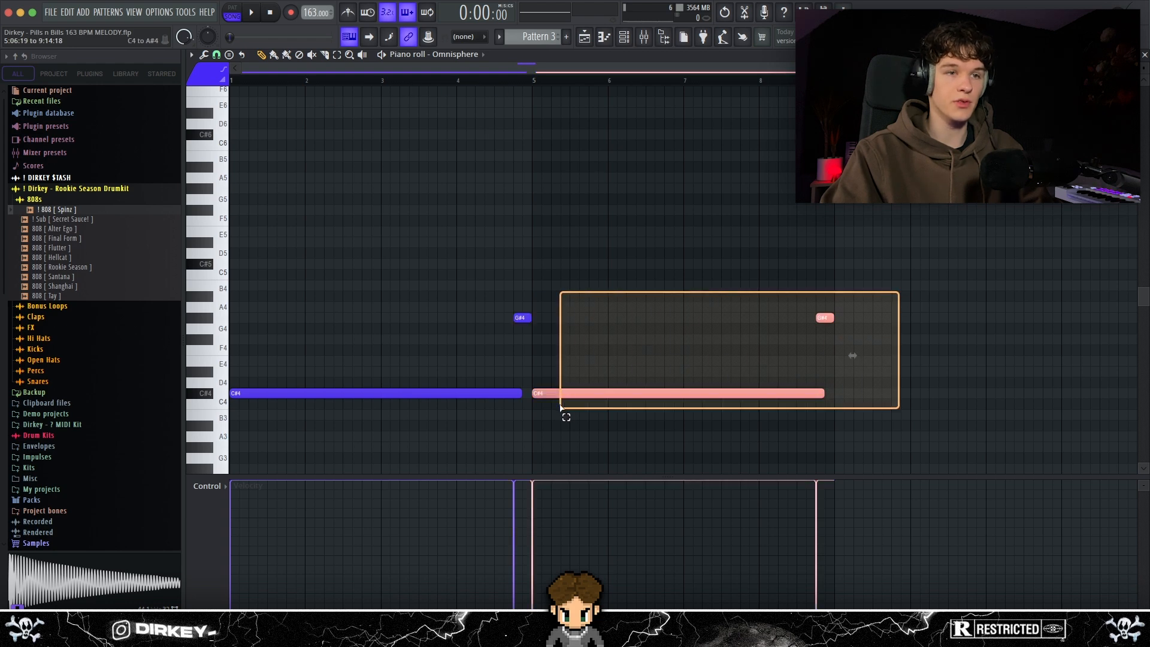
Play back the arrangement with Pattern 3, view its Omnisphere notes in the piano roll and box-select them
key("F5")
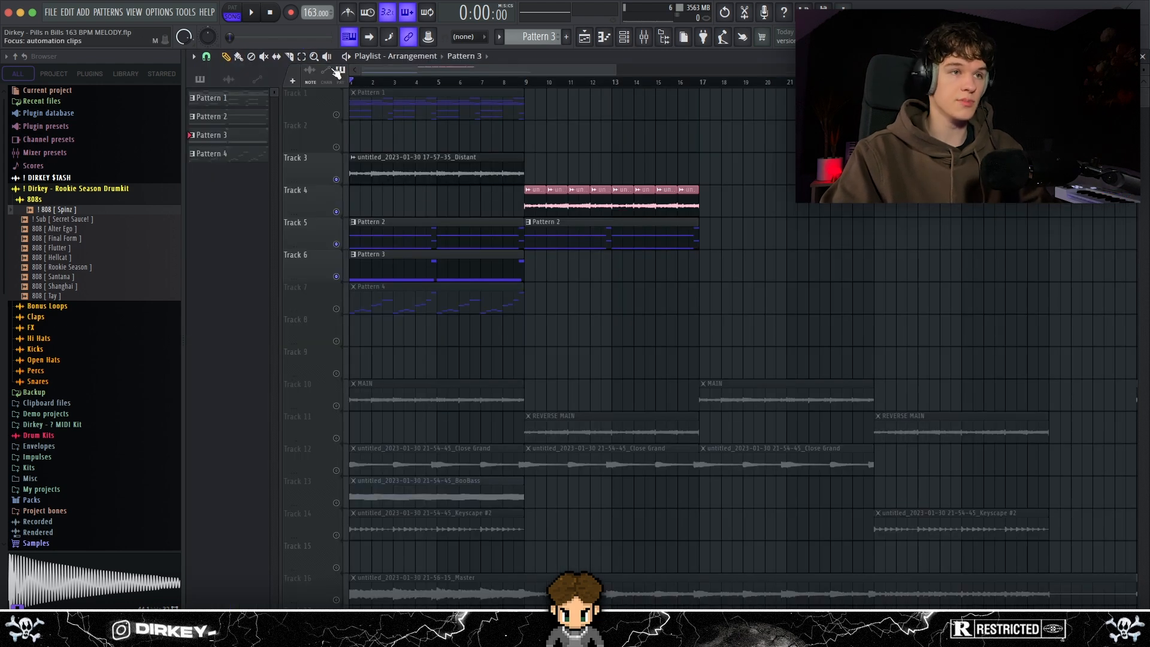
key("space")
double_click(436, 272)
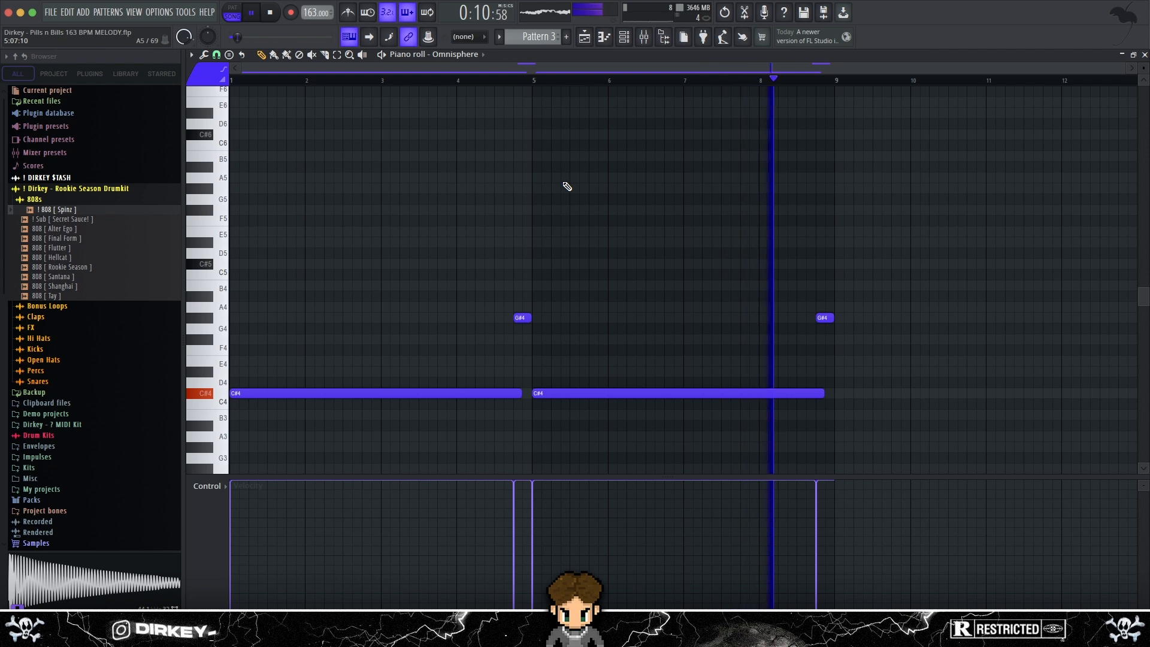
key("space")
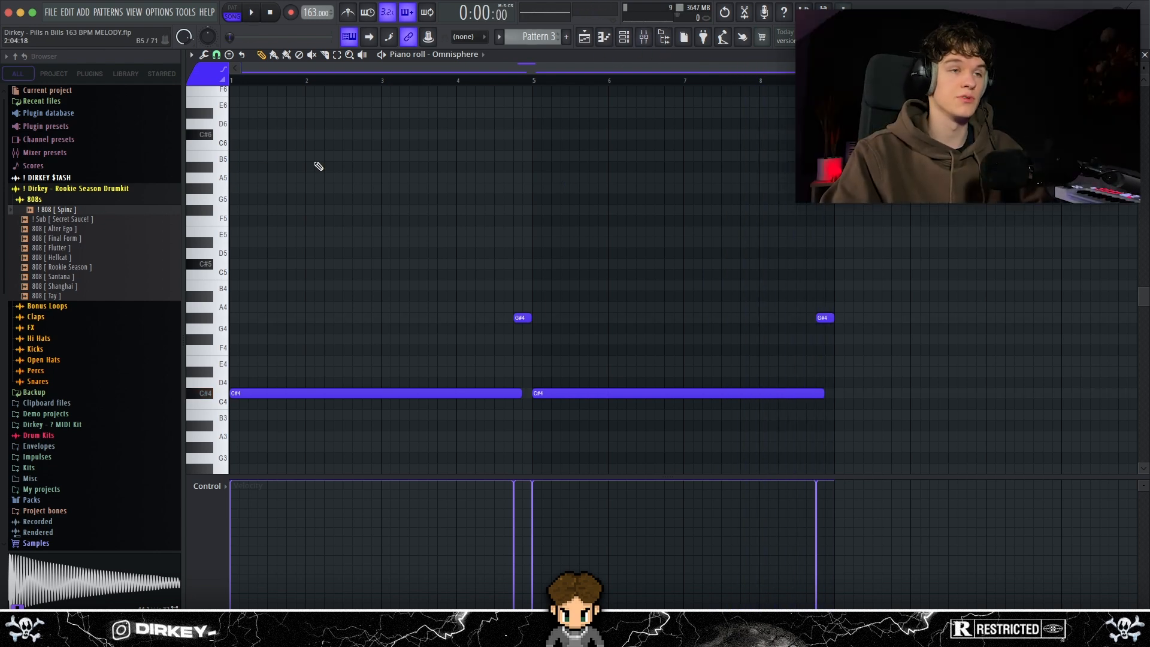
left_click_drag(941, 248, 265, 399)
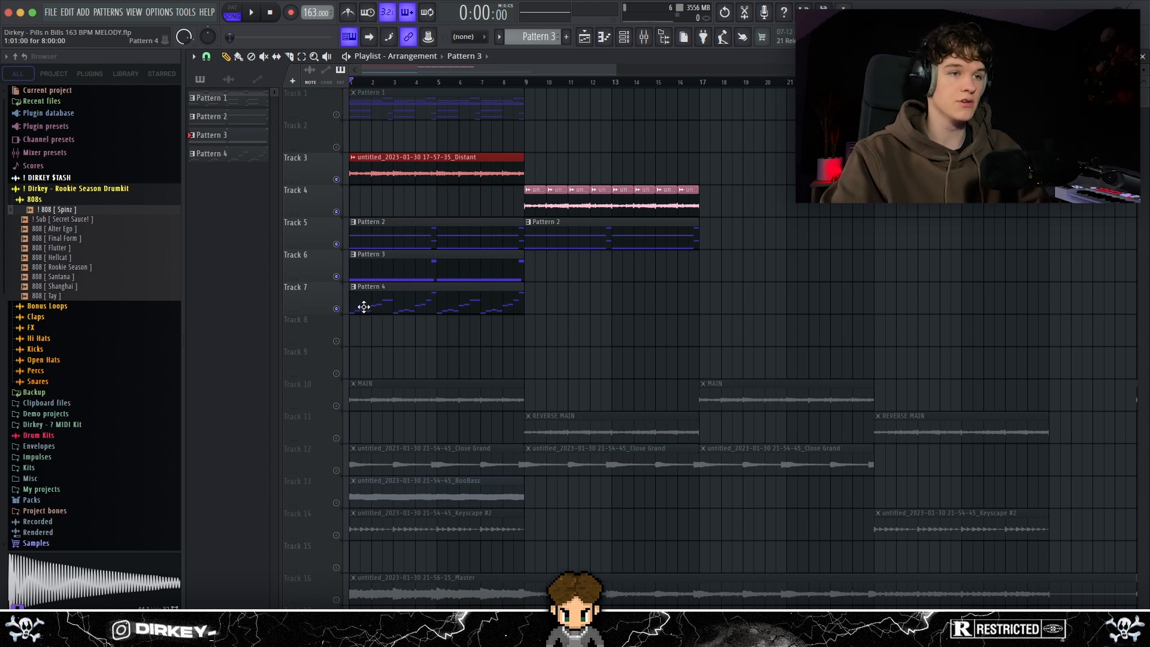
Open Pattern 4 from Track 7 in the piano roll and inspect its Keyscape #2 instrument
double_click(455, 310)
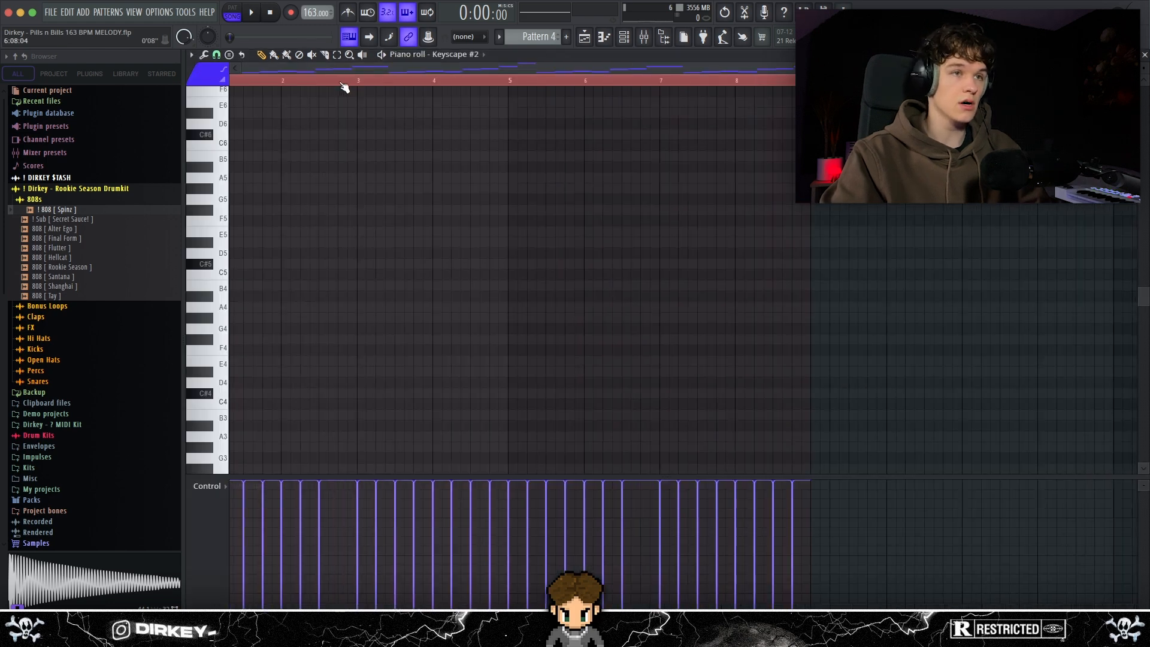
key("F6")
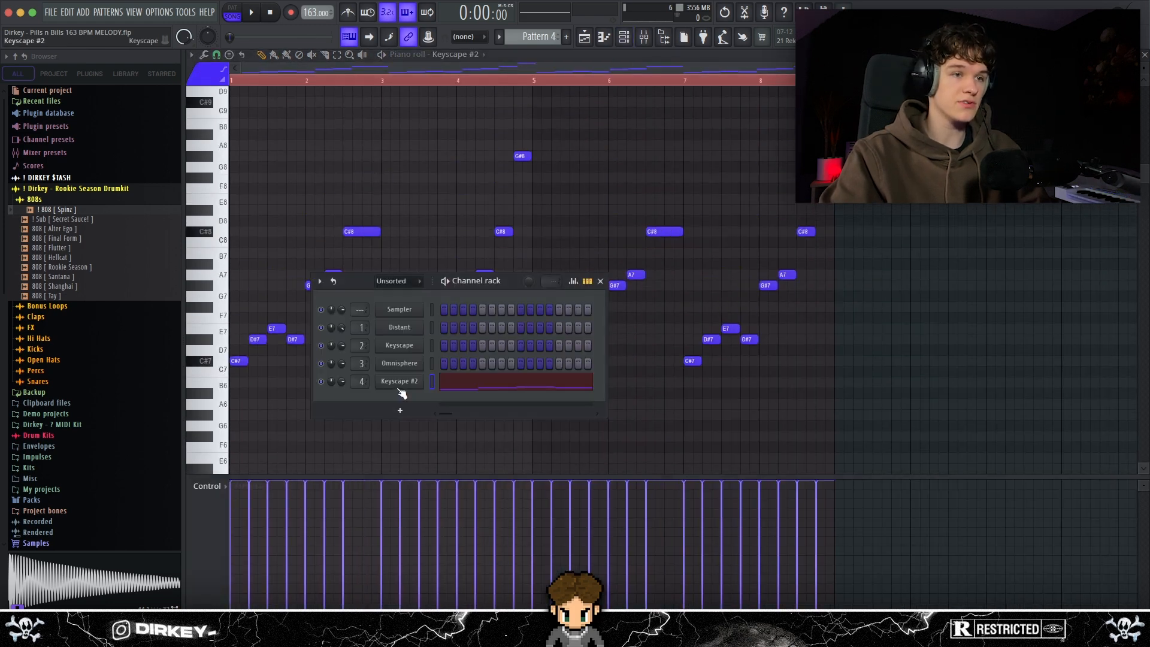
left_click(400, 381)
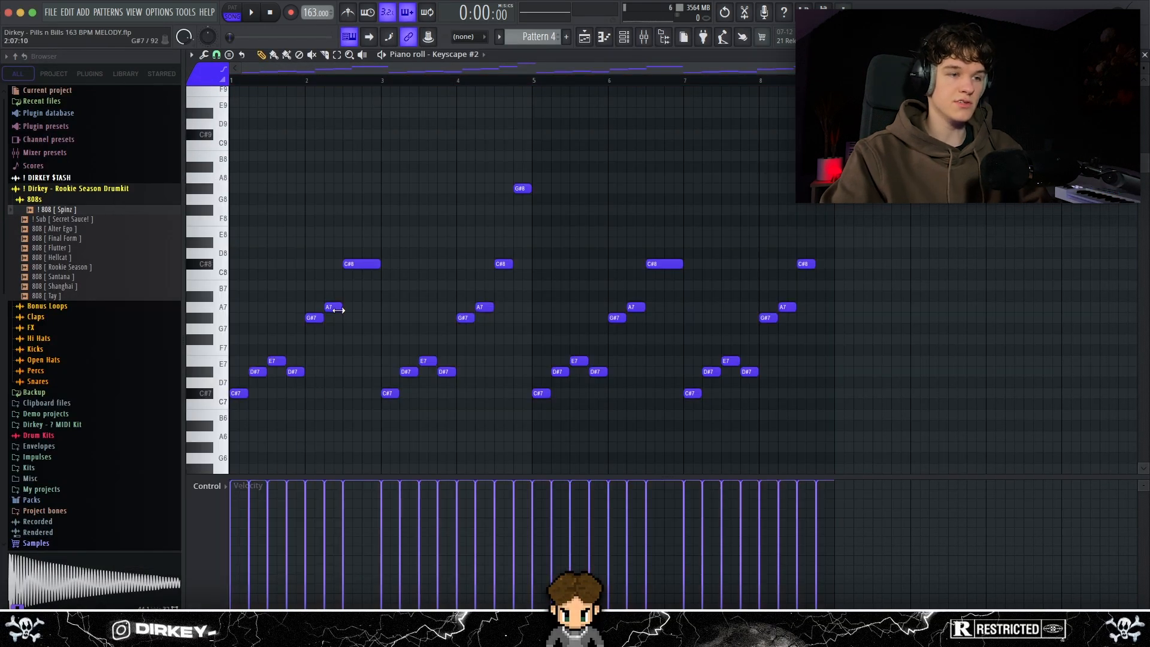
Review all the Keyscape #2 notes of Pattern 4 and play the melody back
key("super+a")
key("super+d")
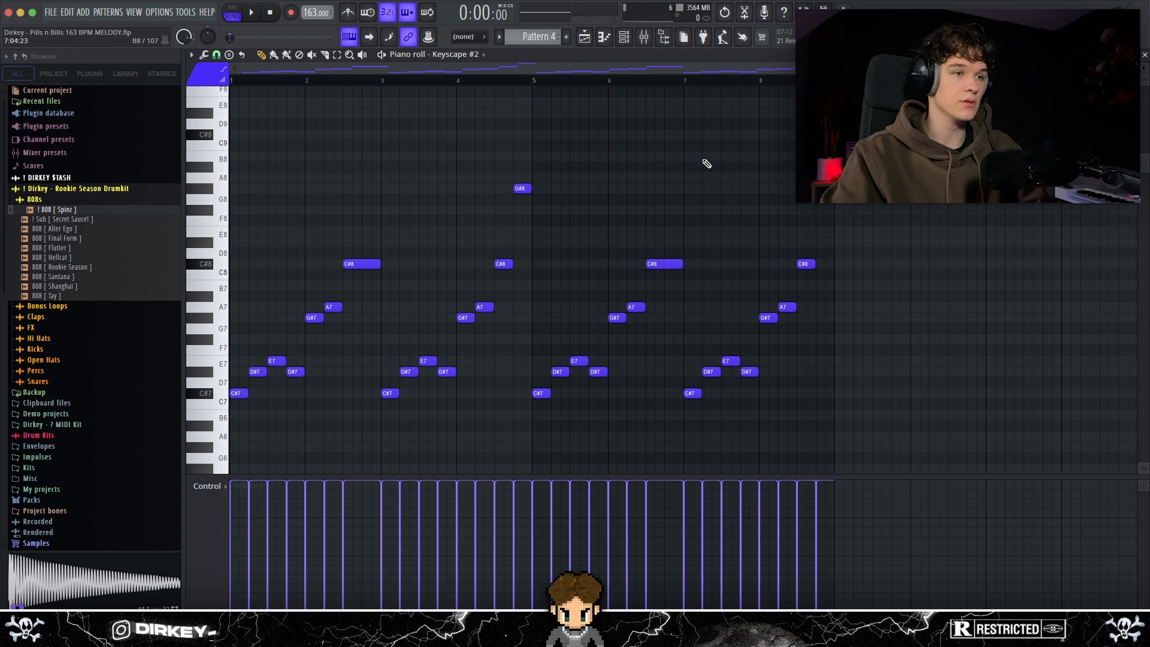
left_click(820, 188)
key("space")
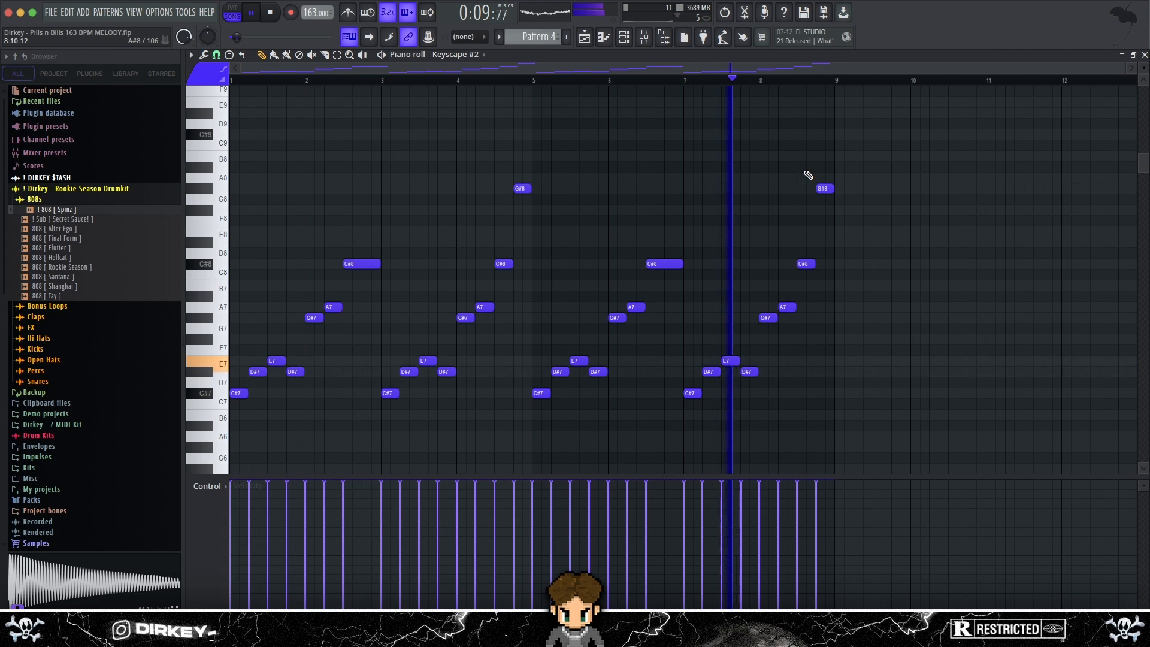
key("space")
Delete all Keyscape #2 notes from bar 3 onward and review the opening two-bar phrase
left_click_drag(938, 128, 385, 422)
key("Delete")
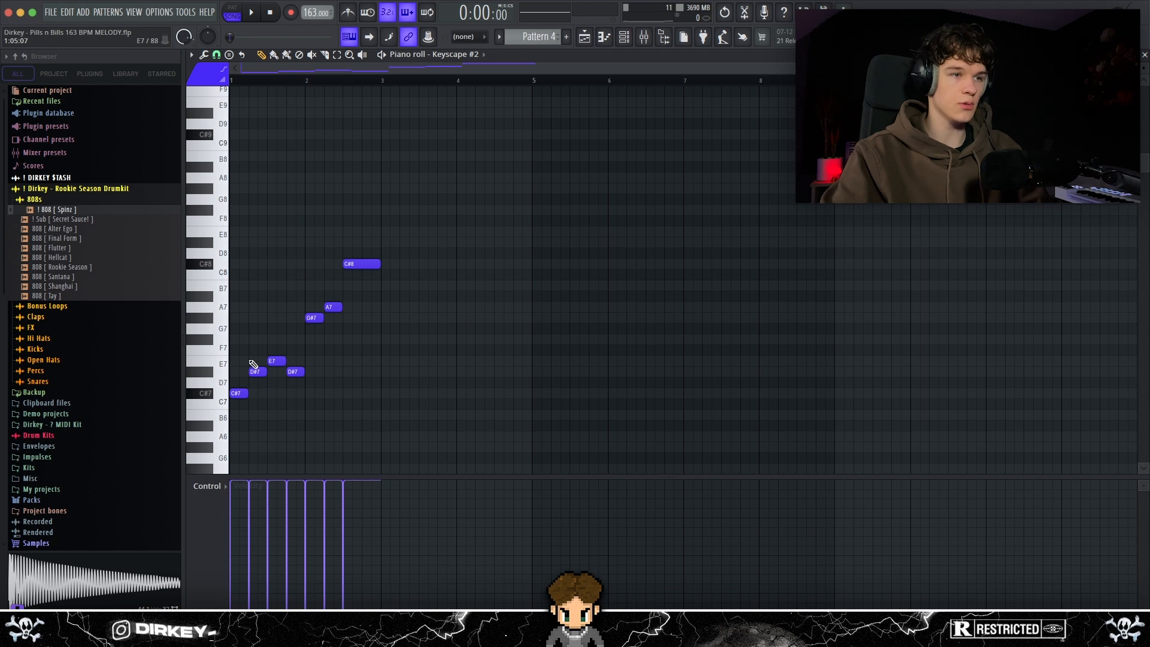
left_click_drag(257, 363, 339, 295)
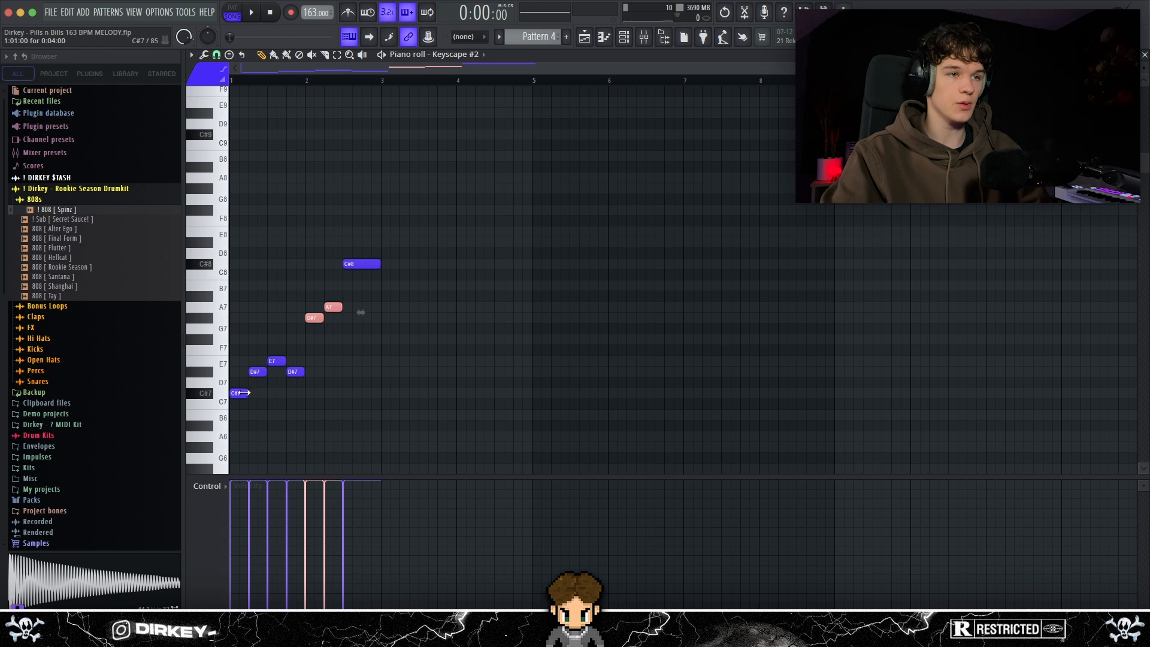
key("ctrl+a")
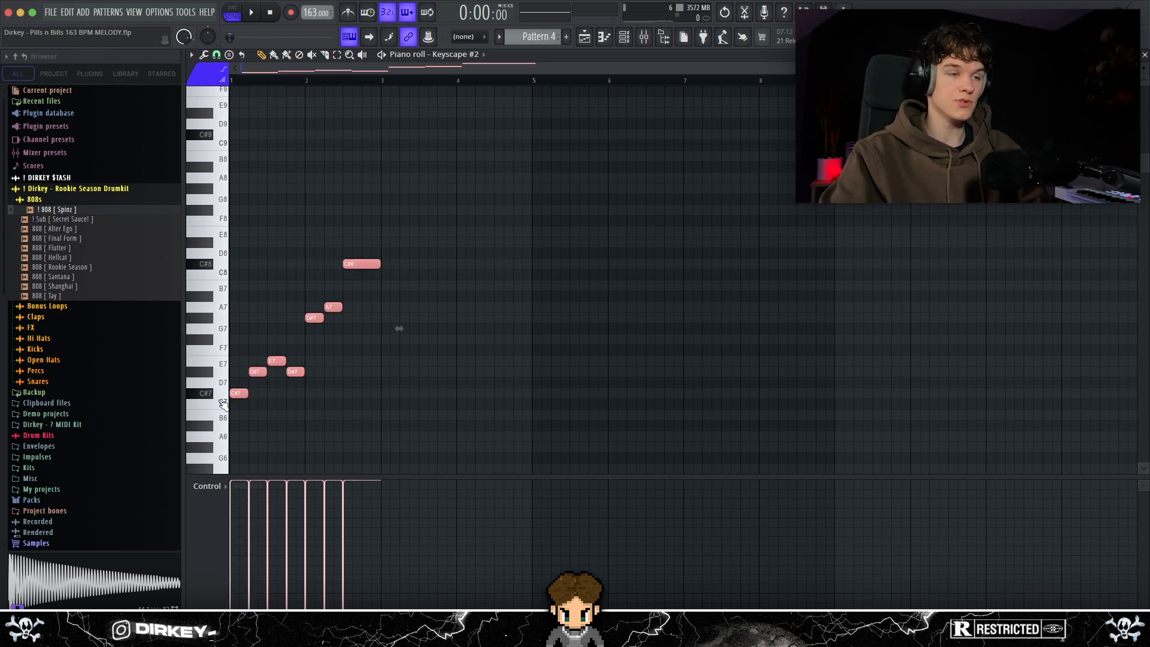
left_click(344, 243, "ctrl")
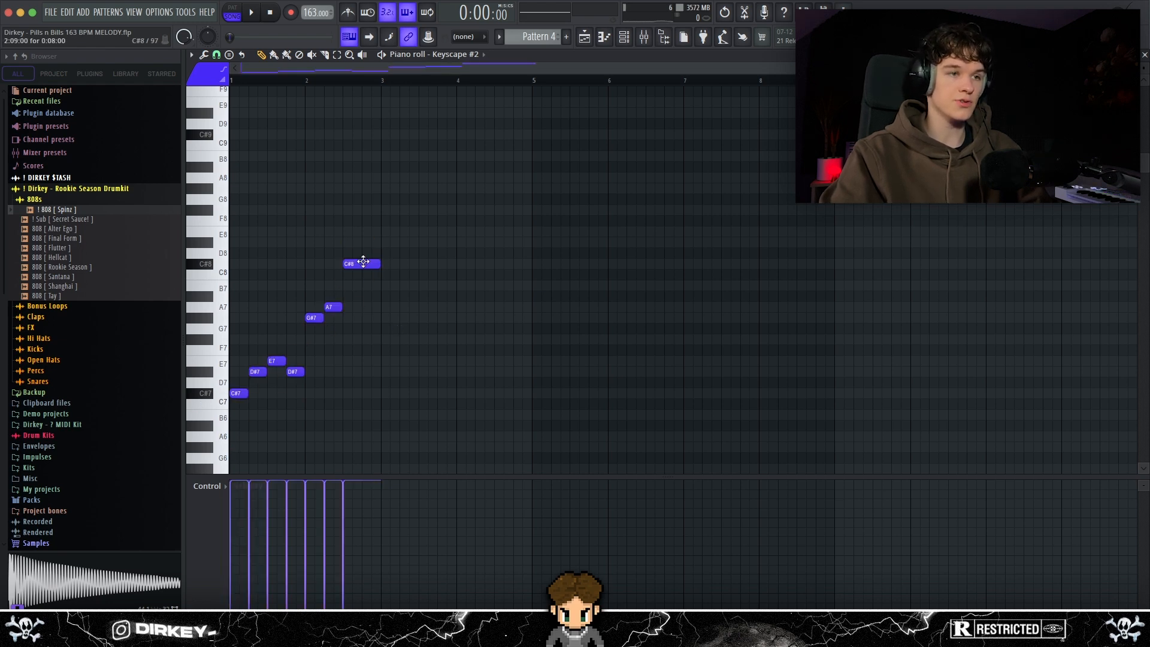
Duplicate the two-bar phrase into bars 3 and 4, and place a G#8 note just before bar 5
key("ctrl+a")
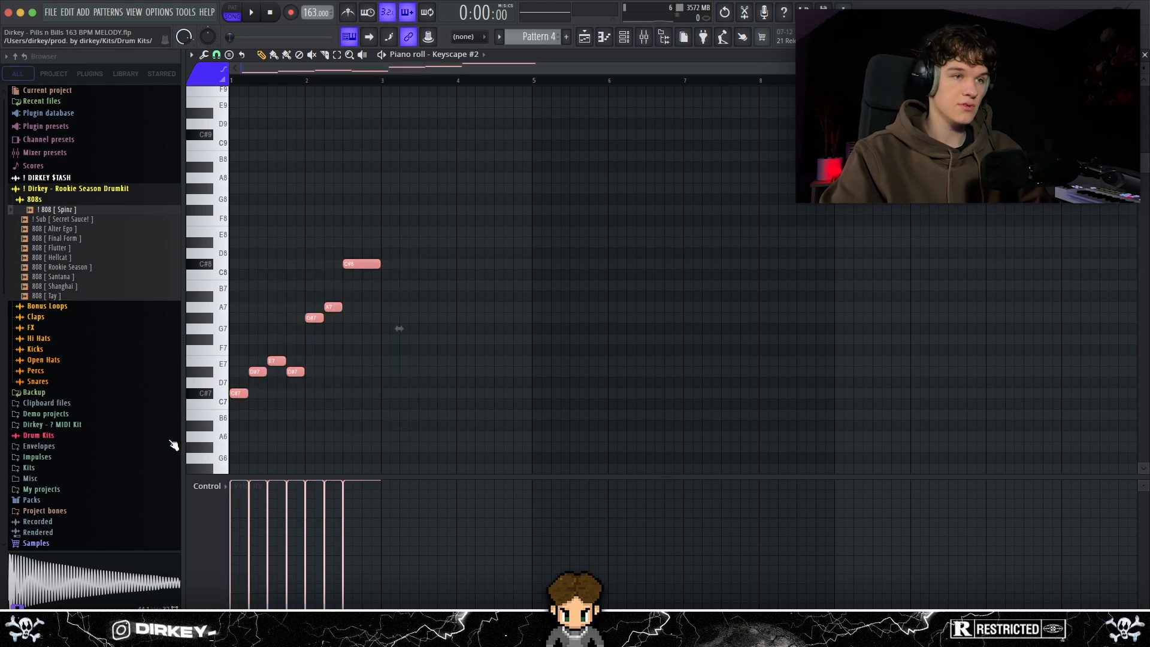
key("ctrl+b")
left_click(527, 264)
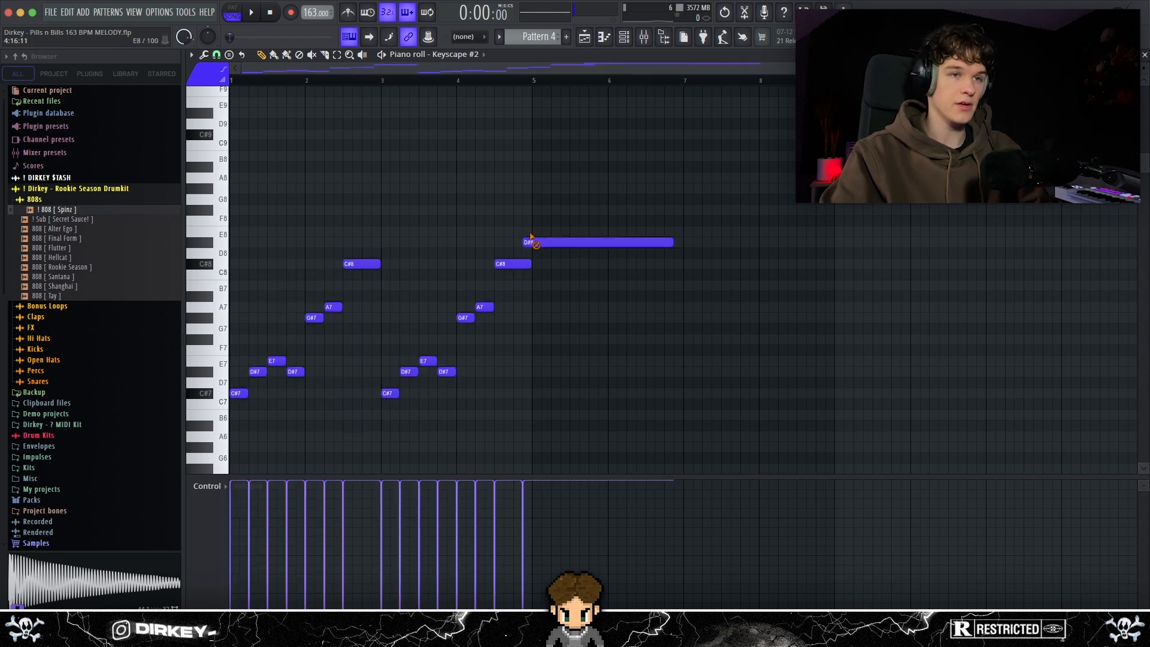
left_click(521, 189)
left_click(514, 188)
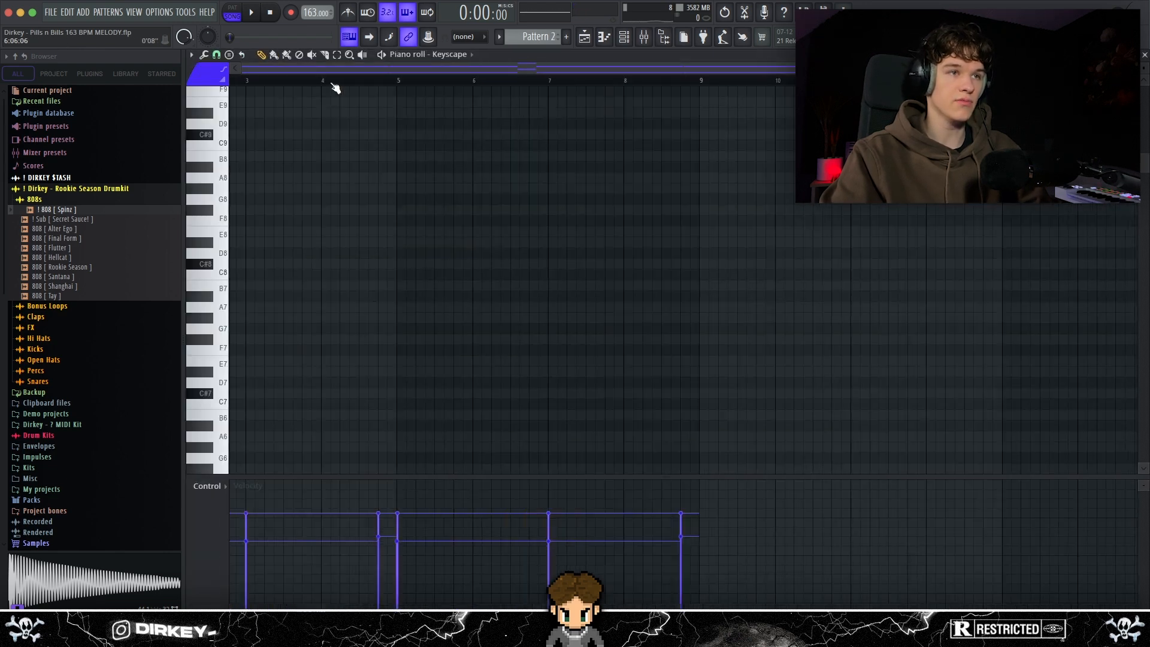
Reopen Pattern 4 in the piano roll and examine the opening two-bar Keyscape #2 phrase and its G#8 note
scroll(438, 281, "down", 15)
left_click(519, 285)
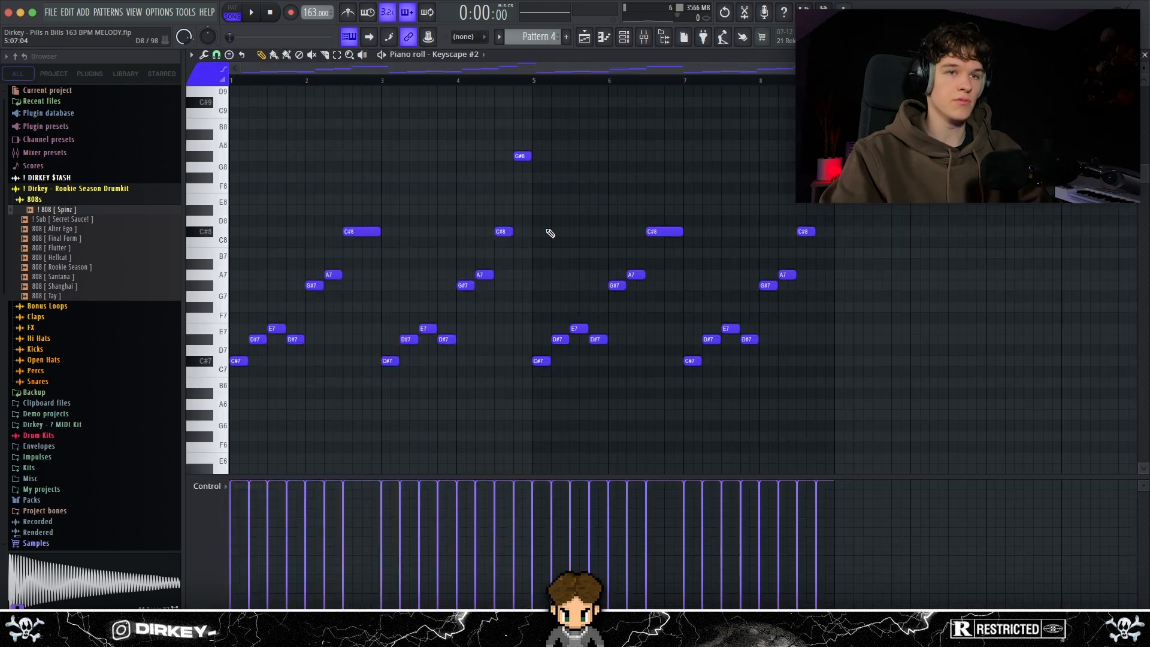
left_click_drag(364, 242, 204, 363)
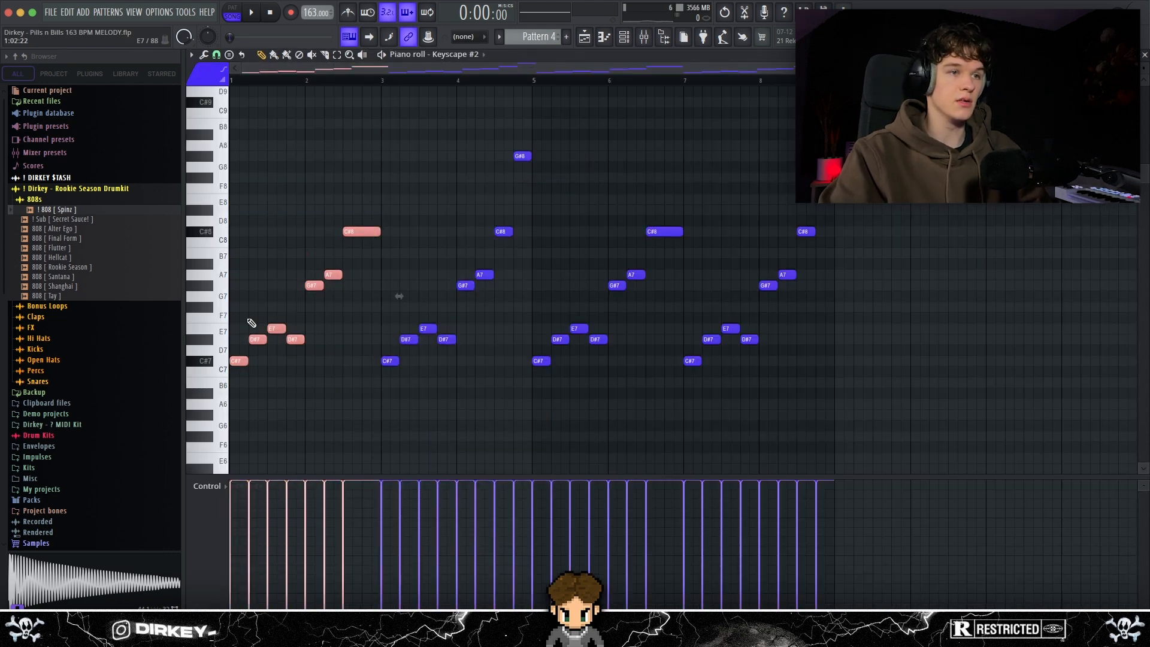
left_click_drag(489, 144, 838, 157)
Return to the playlist and examine the Pattern 2, Pattern 3 and Pattern 4 clips layered on Tracks 5 to 7
key("F5")
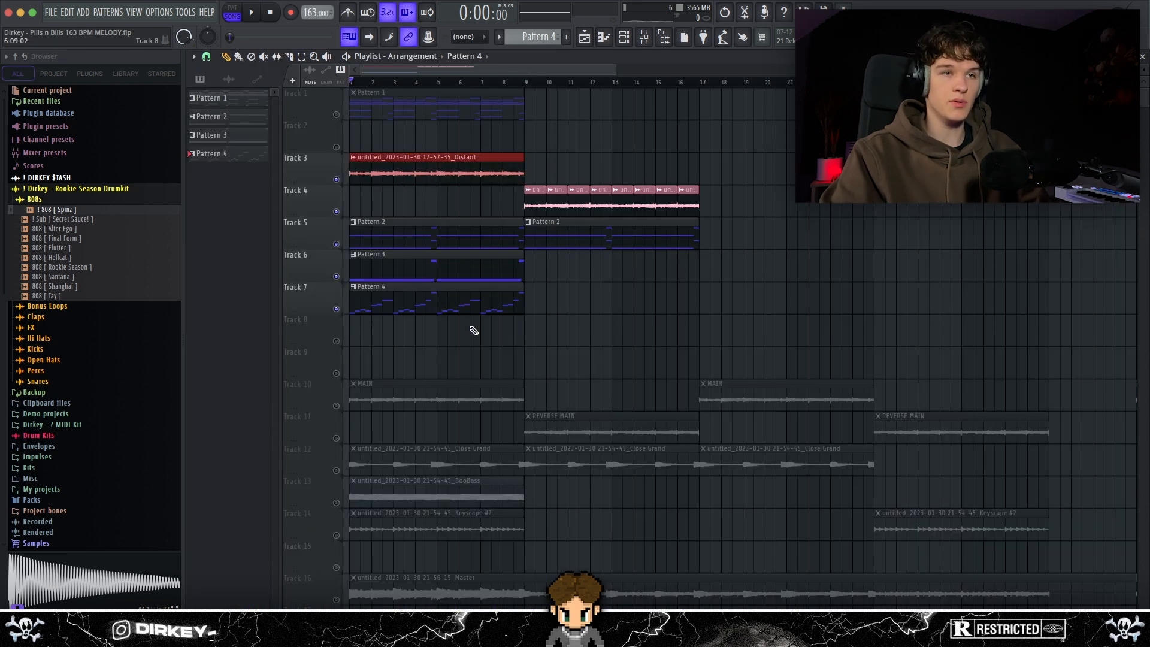
left_click_drag(451, 347, 392, 217)
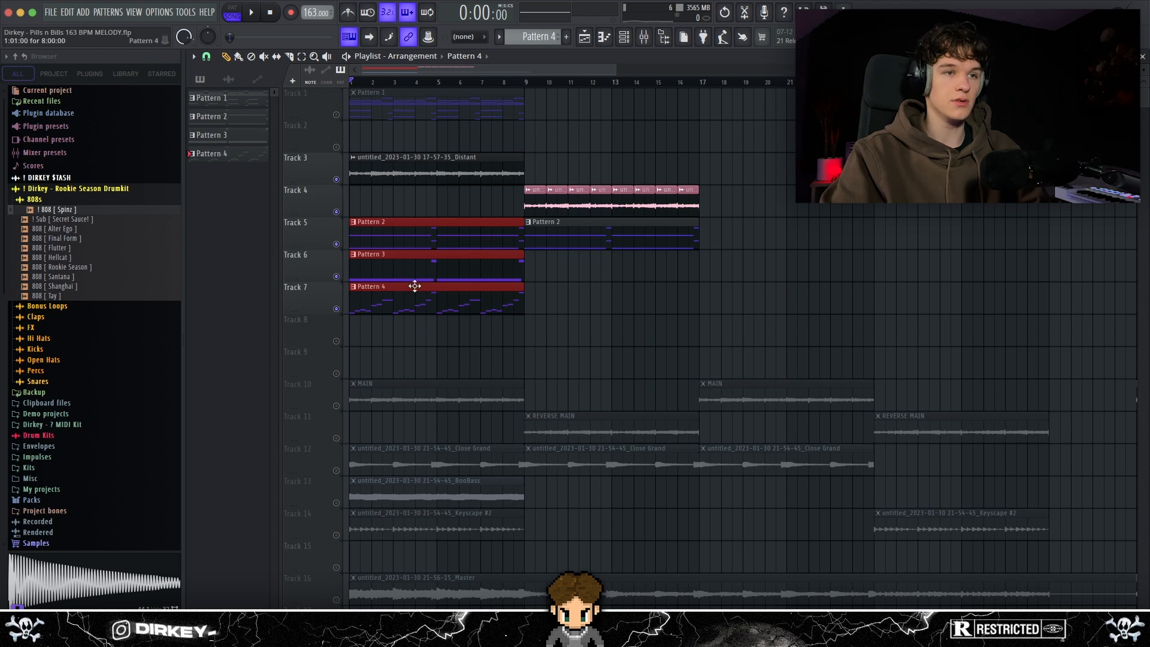
left_click(512, 305)
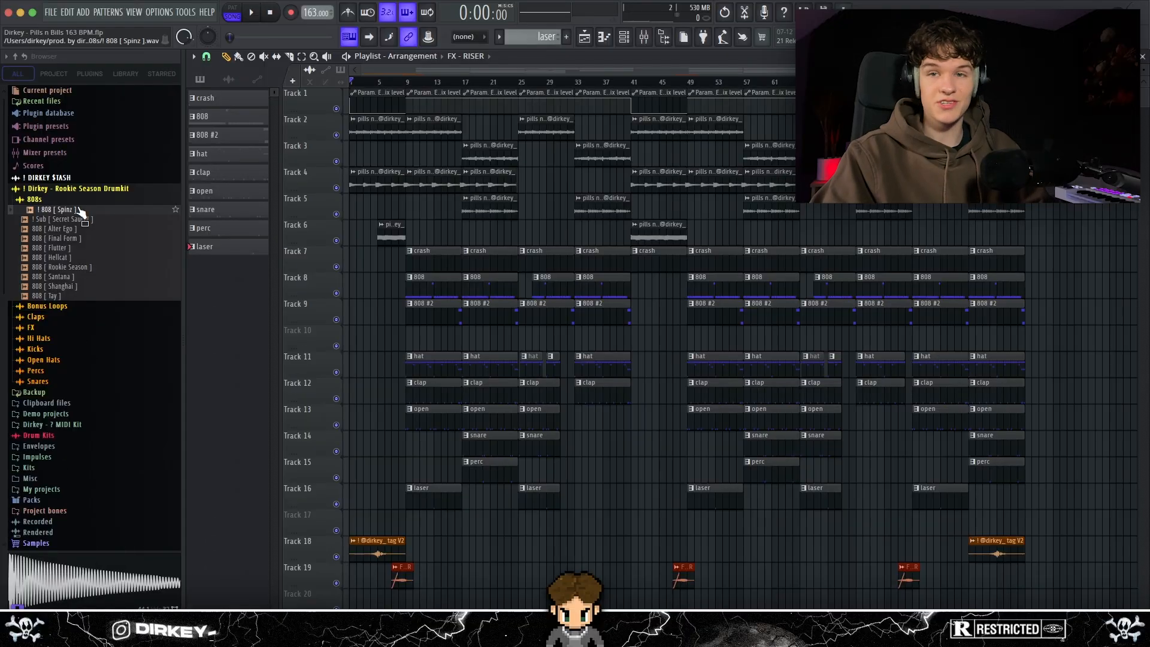
Browse the Snares, Open Hats, Hi Hats and 808s folders of the Rookie Season Drumkit
left_click(42, 383)
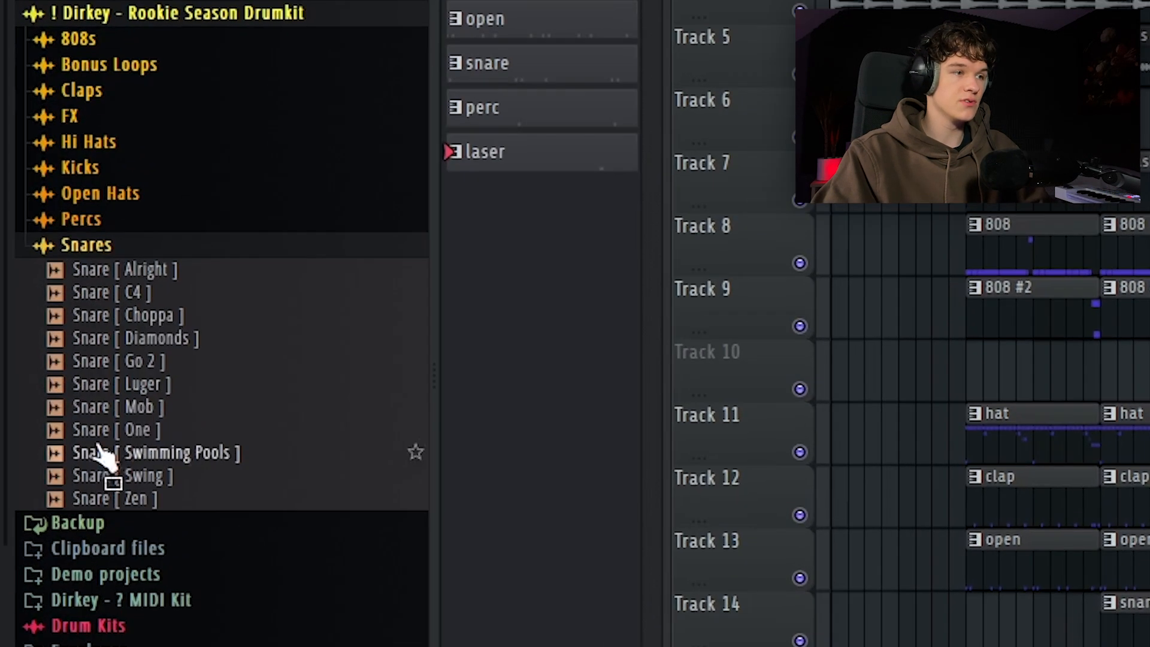
left_click(99, 193)
left_click(90, 142)
left_click(79, 38)
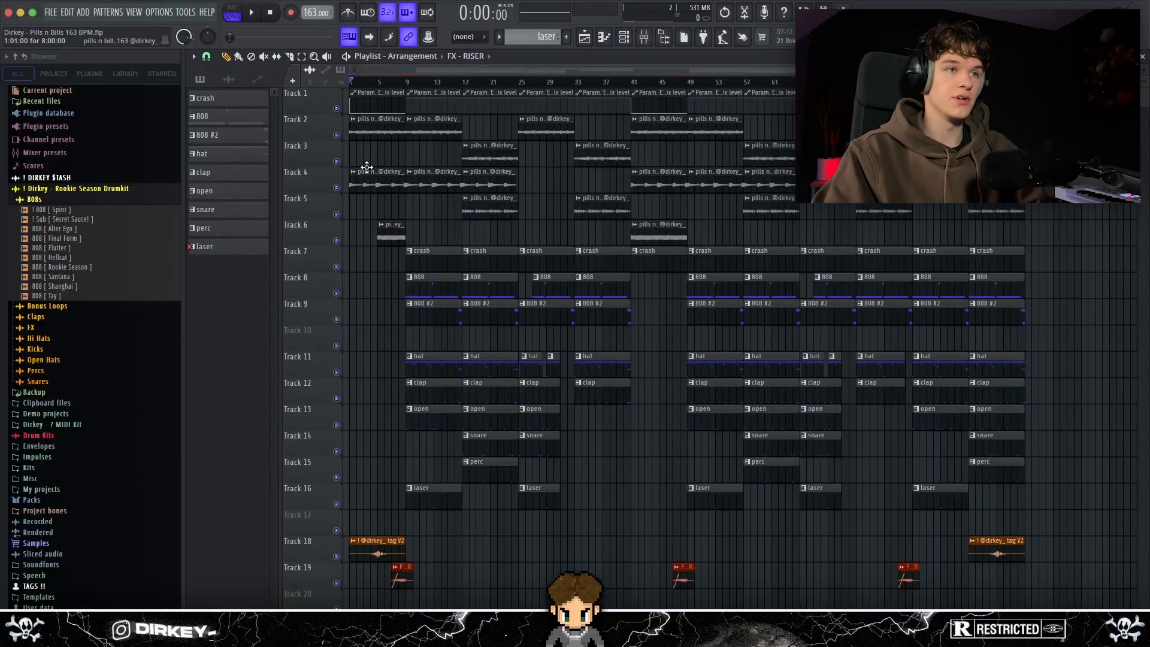
Examine the intro melody clips on Tracks 2 to 6 and the melody clips between bars 17 and 41
left_click_drag(365, 129, 385, 231)
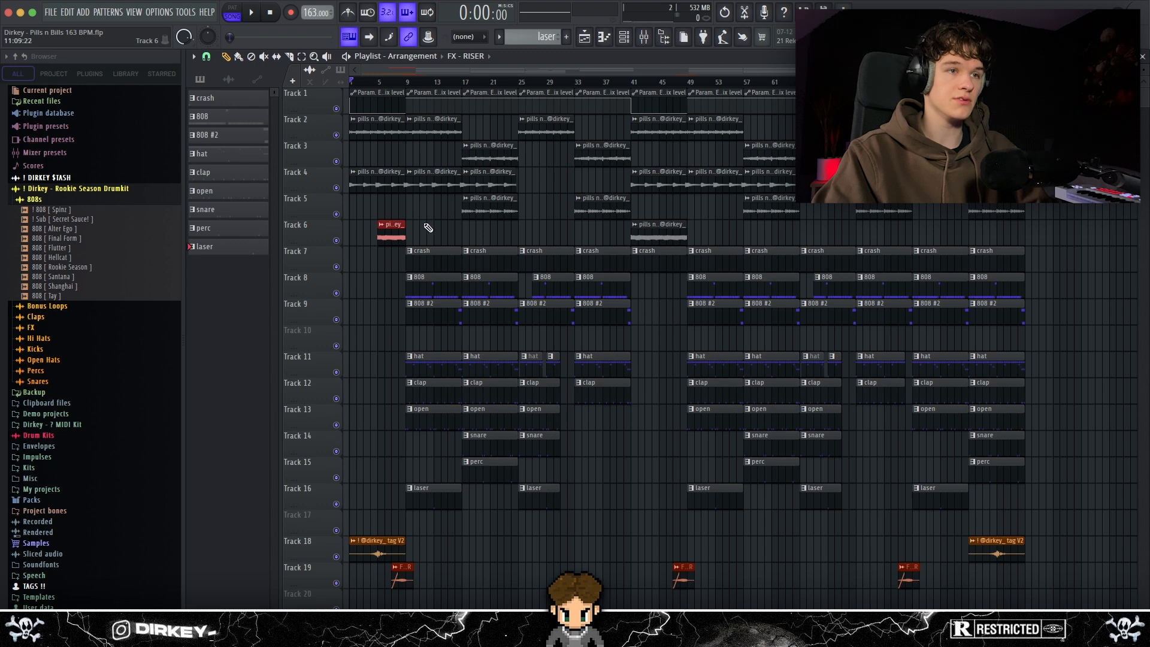
scroll(424, 226, "up", 2)
left_click(533, 207)
left_click_drag(533, 207, 468, 115)
left_click_drag(693, 217, 611, 115)
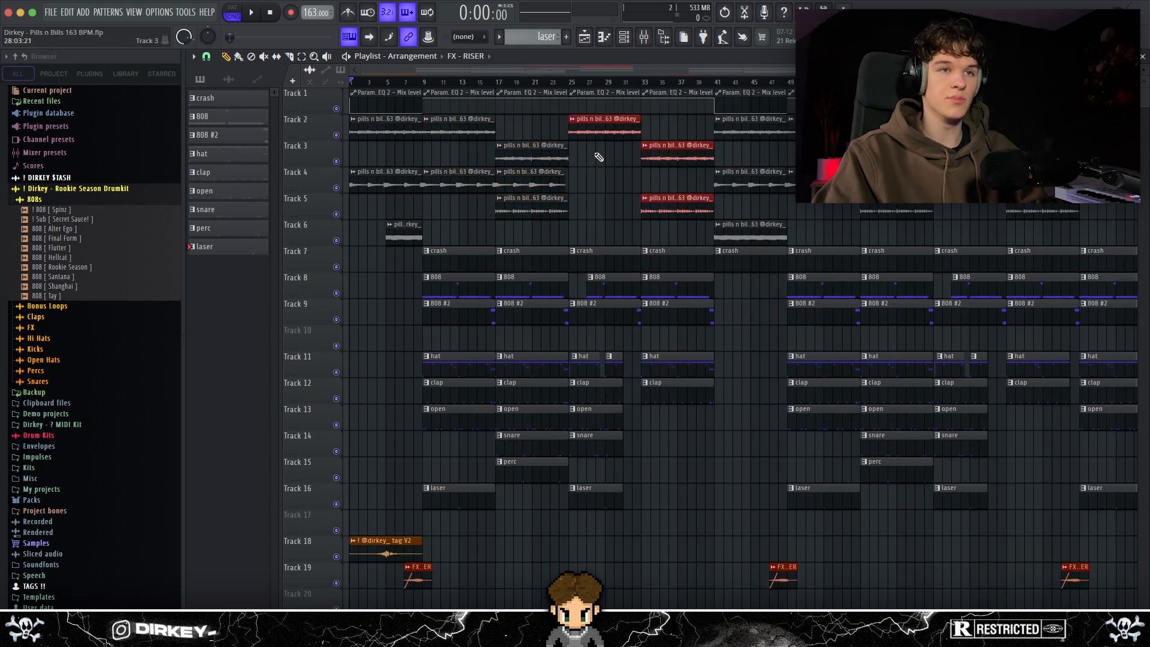
Compare the melody clips on Track 2 with those on Track 3 between bars 9 and 41
left_click_drag(496, 148, 490, 138)
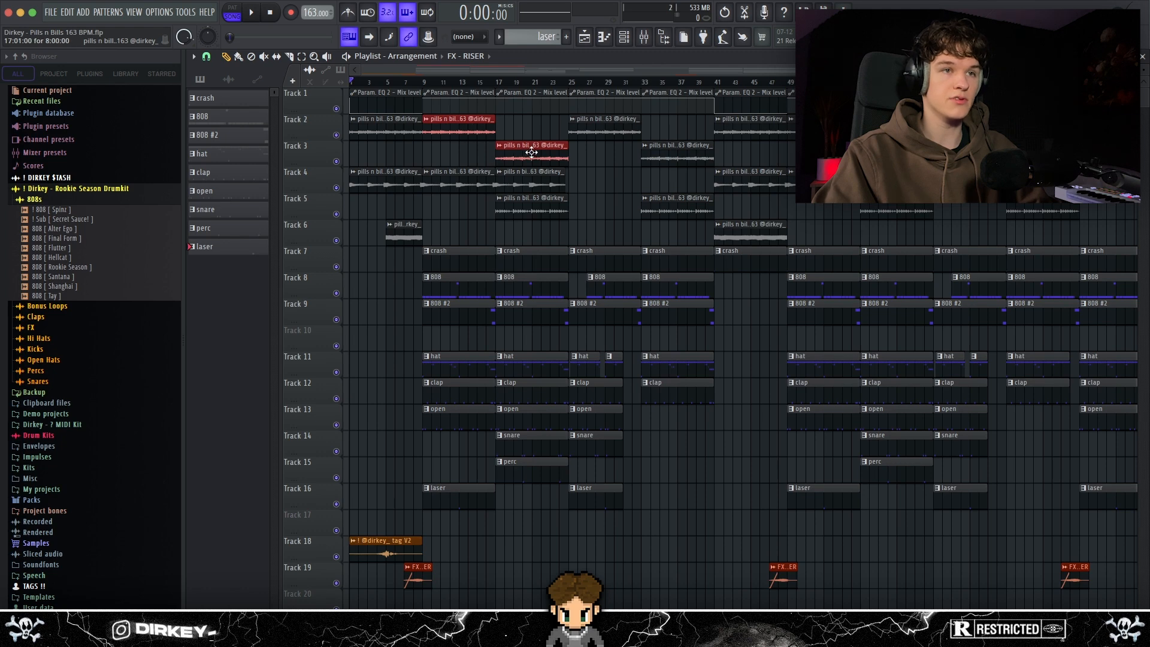
left_click_drag(467, 167, 429, 114)
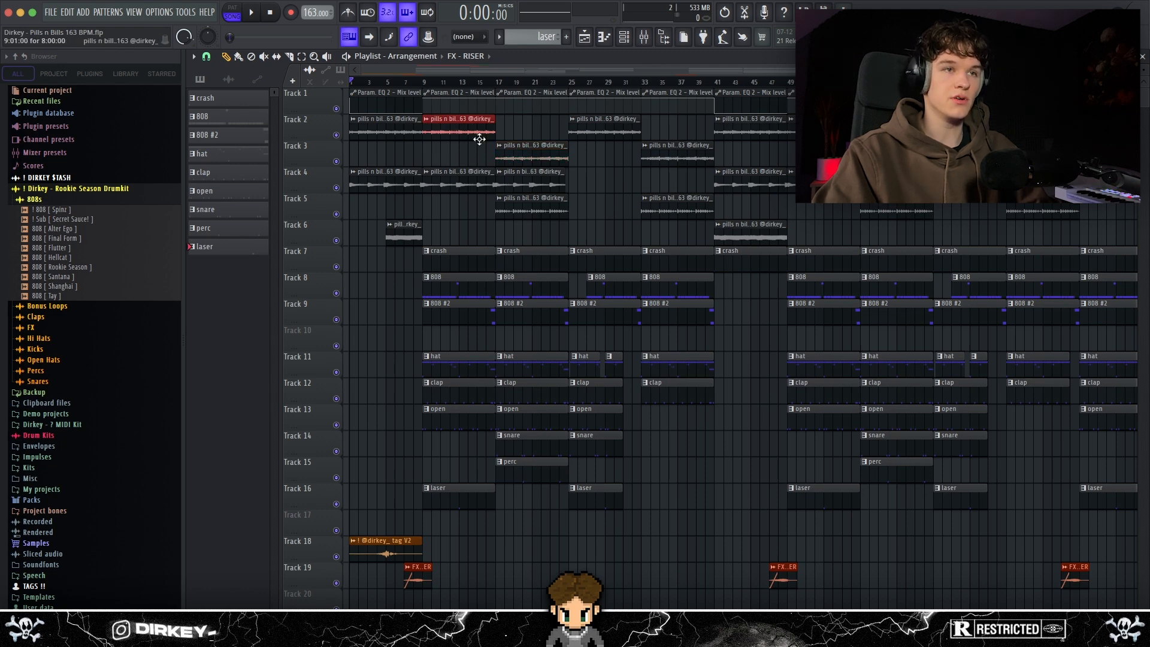
left_click(499, 152)
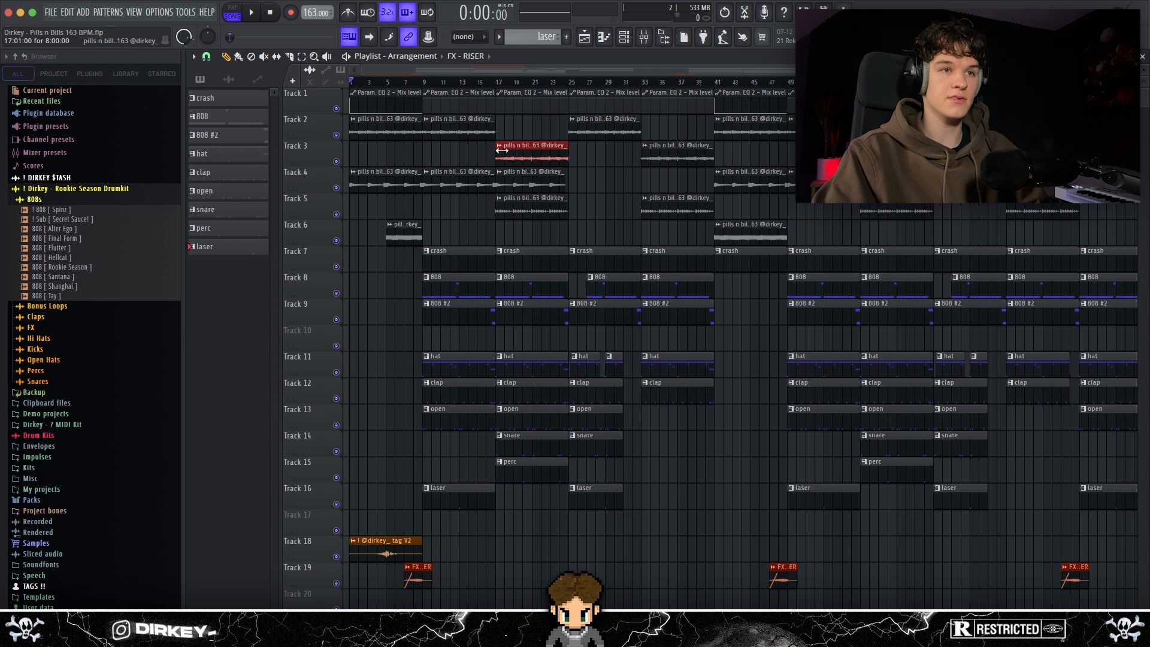
left_click_drag(646, 163, 606, 117)
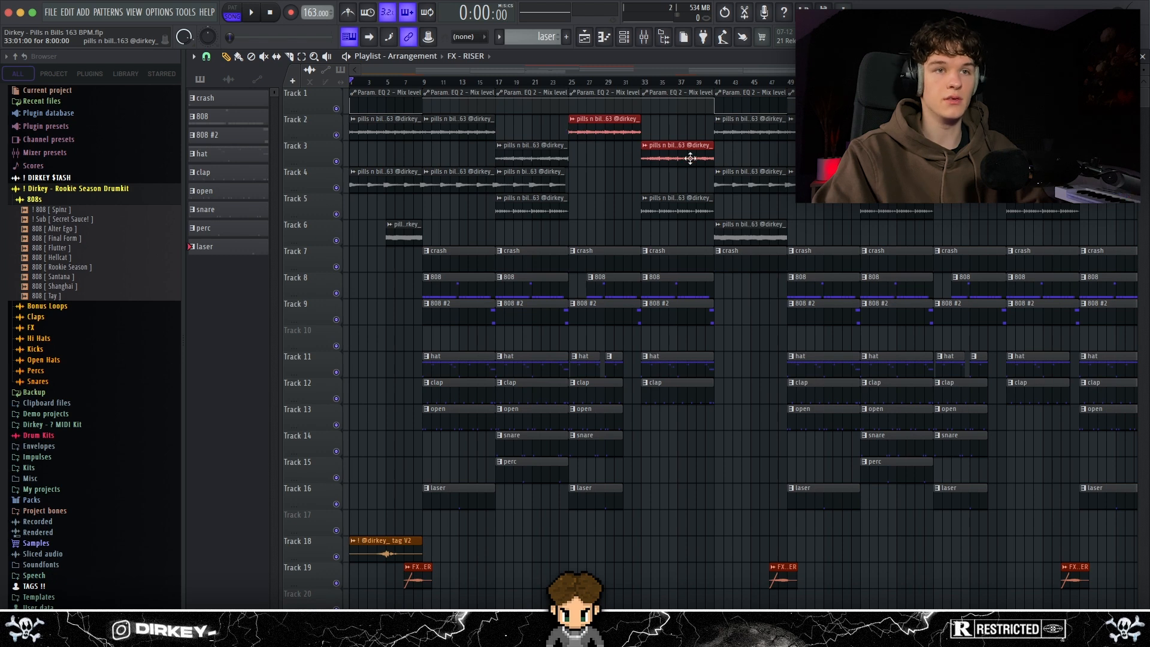
Examine the melody layers on Tracks 4 and 5 between bars 9 and 41
left_click_drag(562, 192, 488, 177)
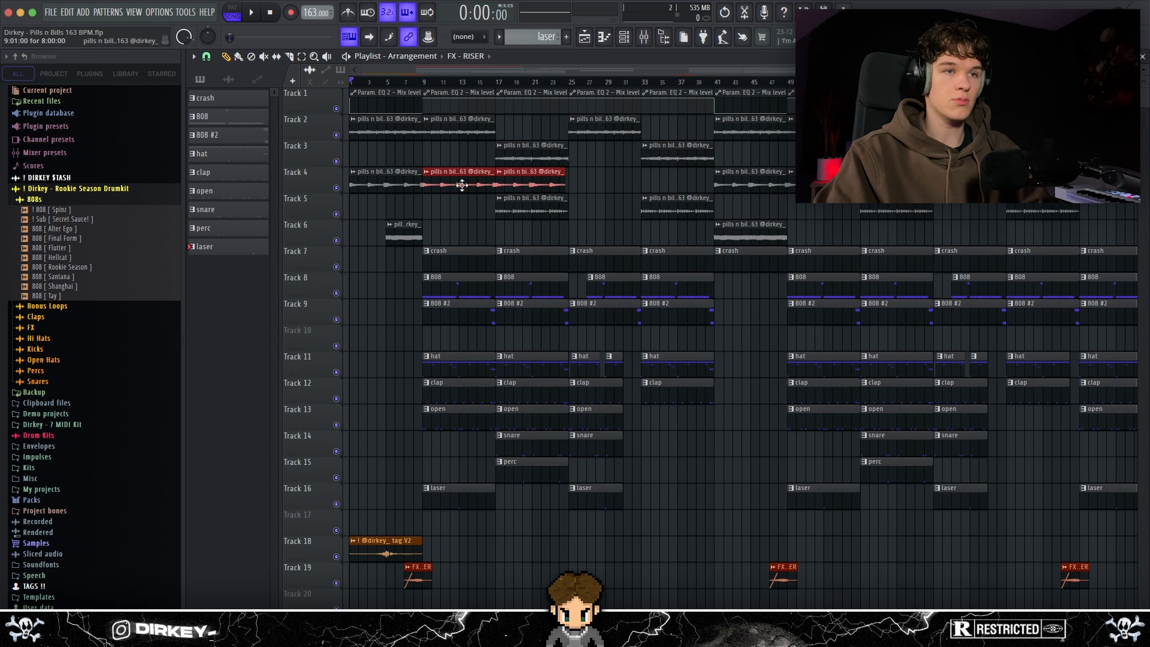
left_click(503, 212)
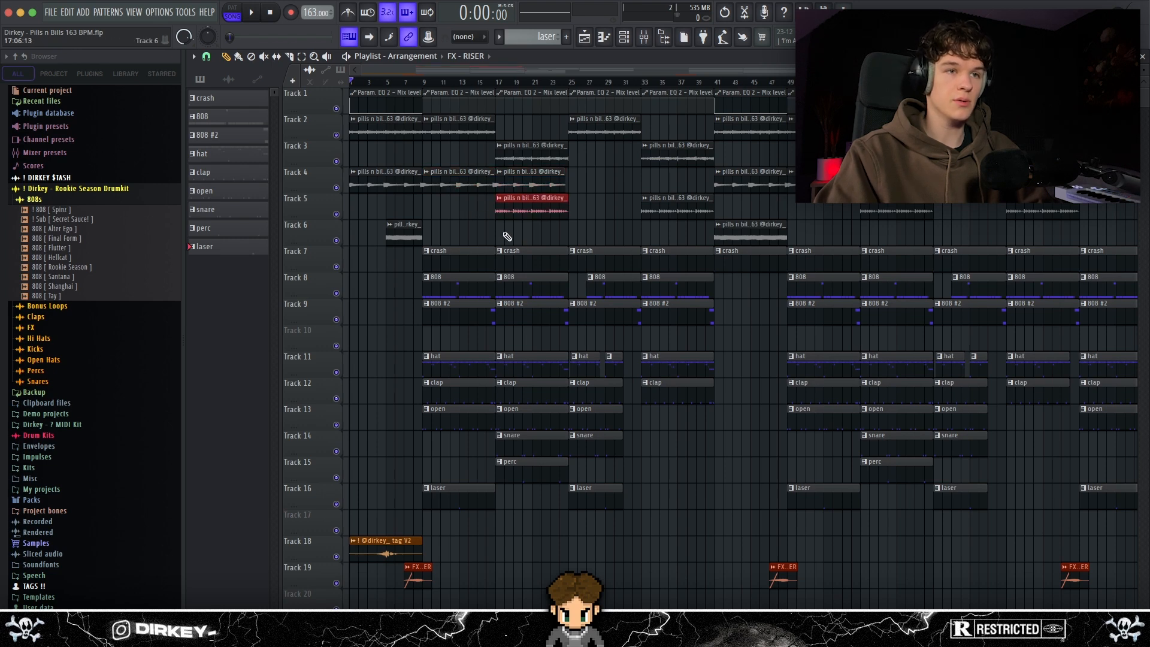
left_click(654, 208)
left_click_drag(574, 175, 710, 186)
left_click(686, 206)
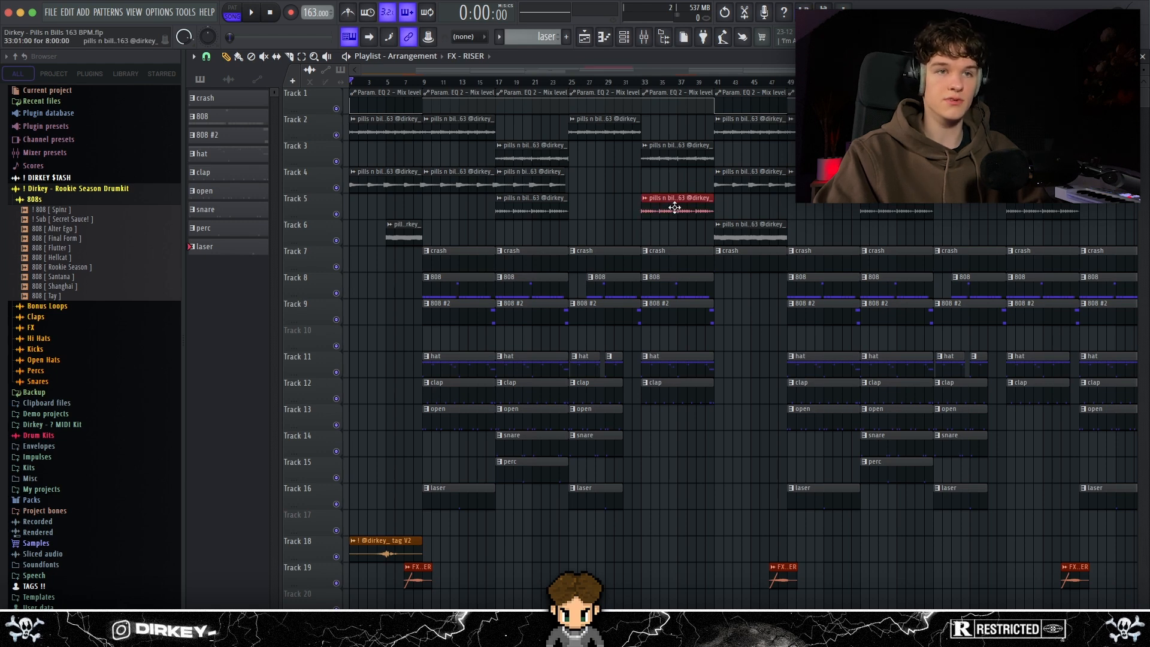
Examine how the melody clips on Tracks 2 to 6 are arranged from the break at bar 41 to the end
scroll(768, 232, "down", 1)
left_click_drag(675, 245, 662, 141)
left_click_drag(712, 220, 763, 116)
left_click_drag(814, 218, 861, 135)
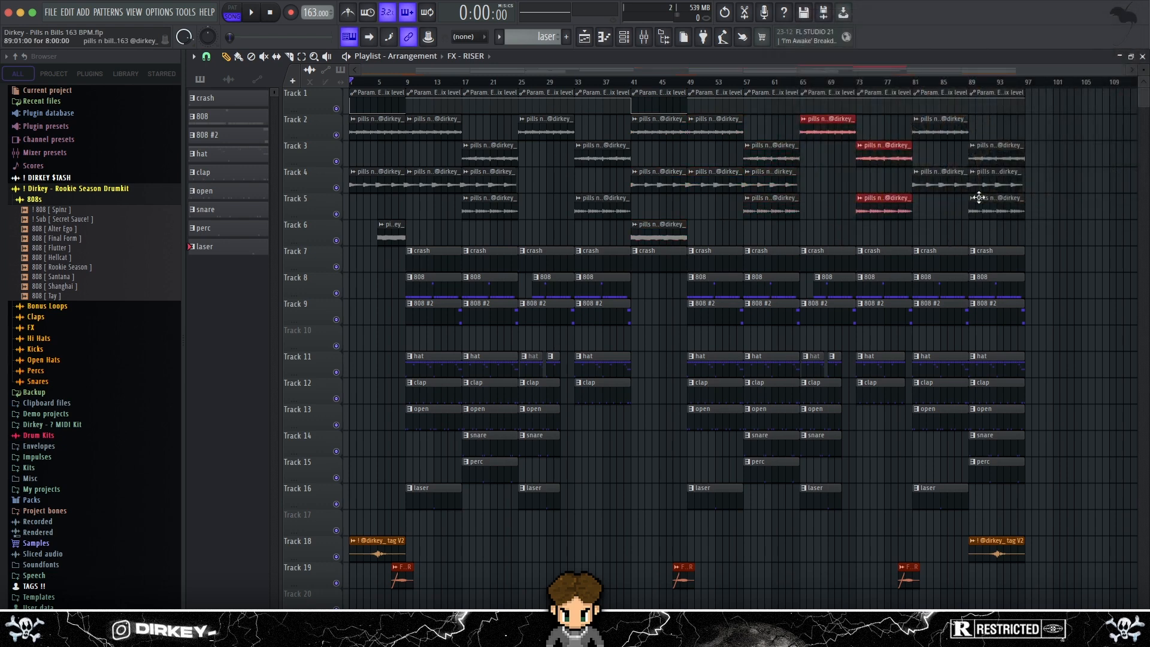
left_click_drag(1004, 243, 955, 118)
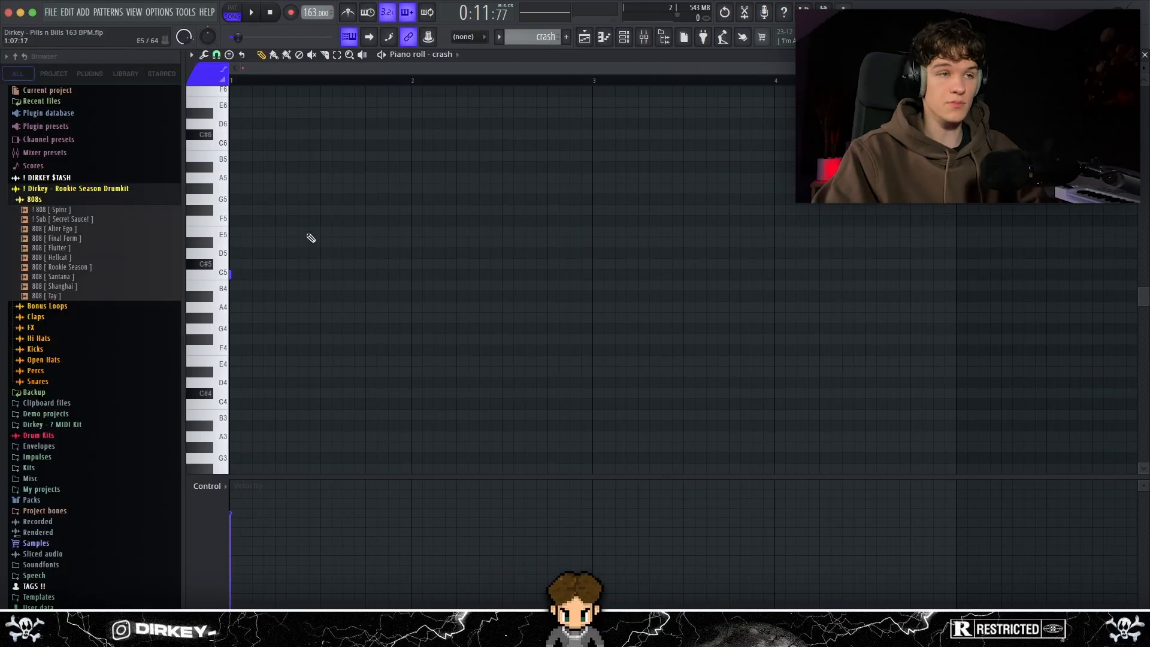
Return to the playlist from the crash pattern and play the crash with the melody from bar 9
key("F5")
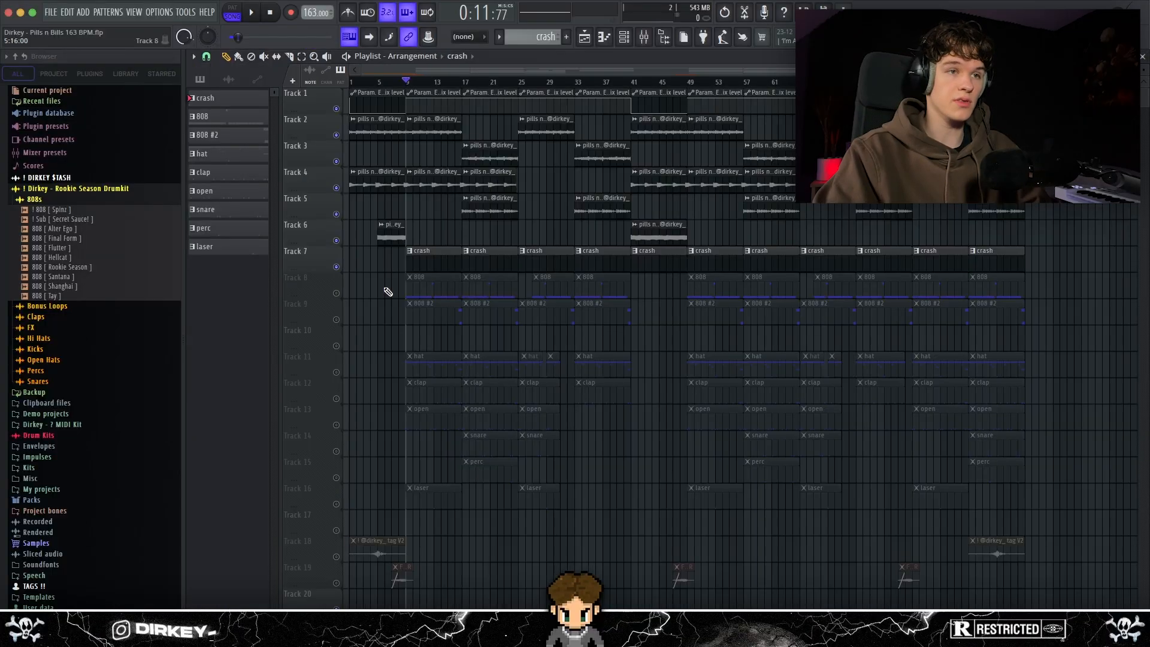
key("space")
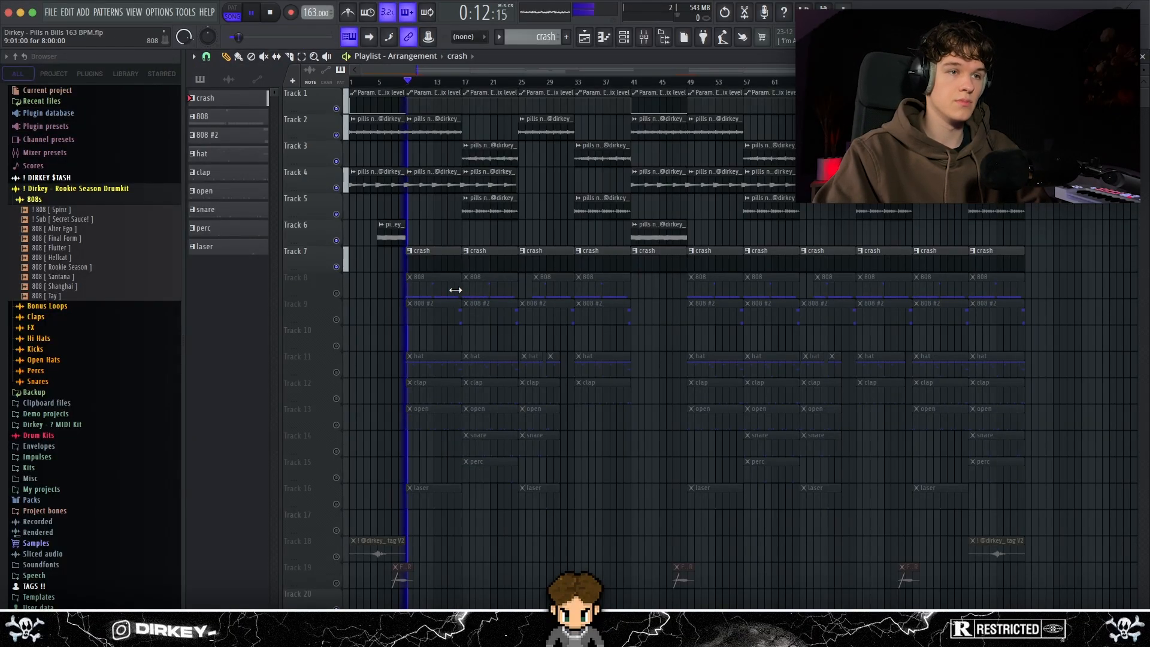
key("space")
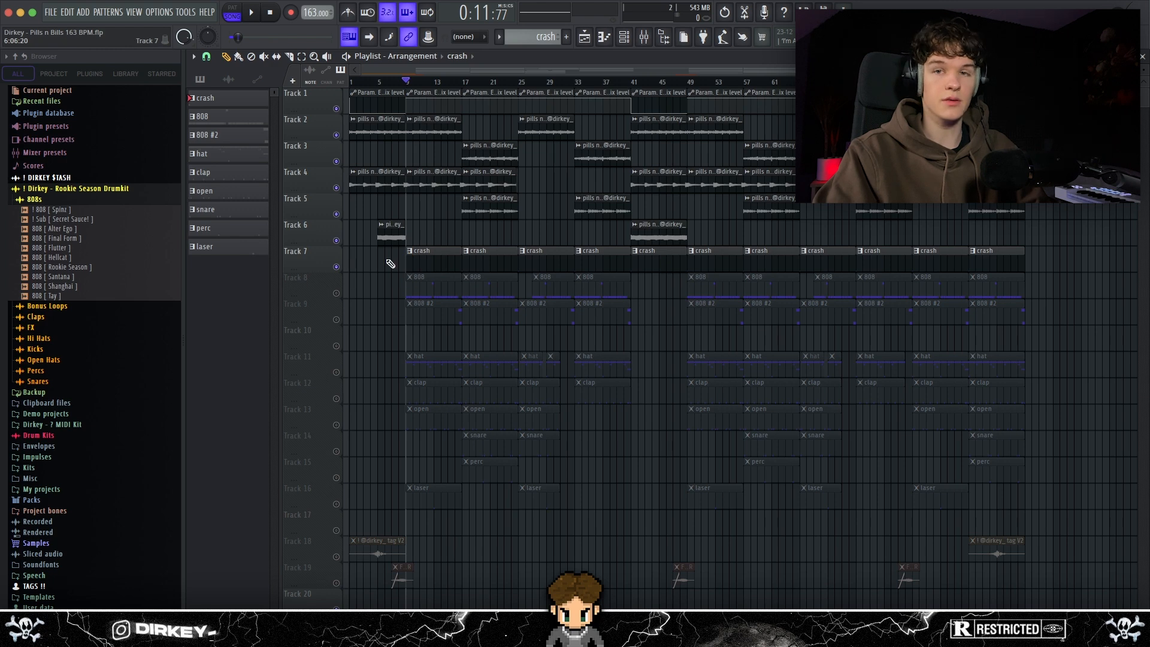
Unmute the hat on Track 11 and the clap on Track 12, and open the clap pattern in the piano roll
left_click(337, 372)
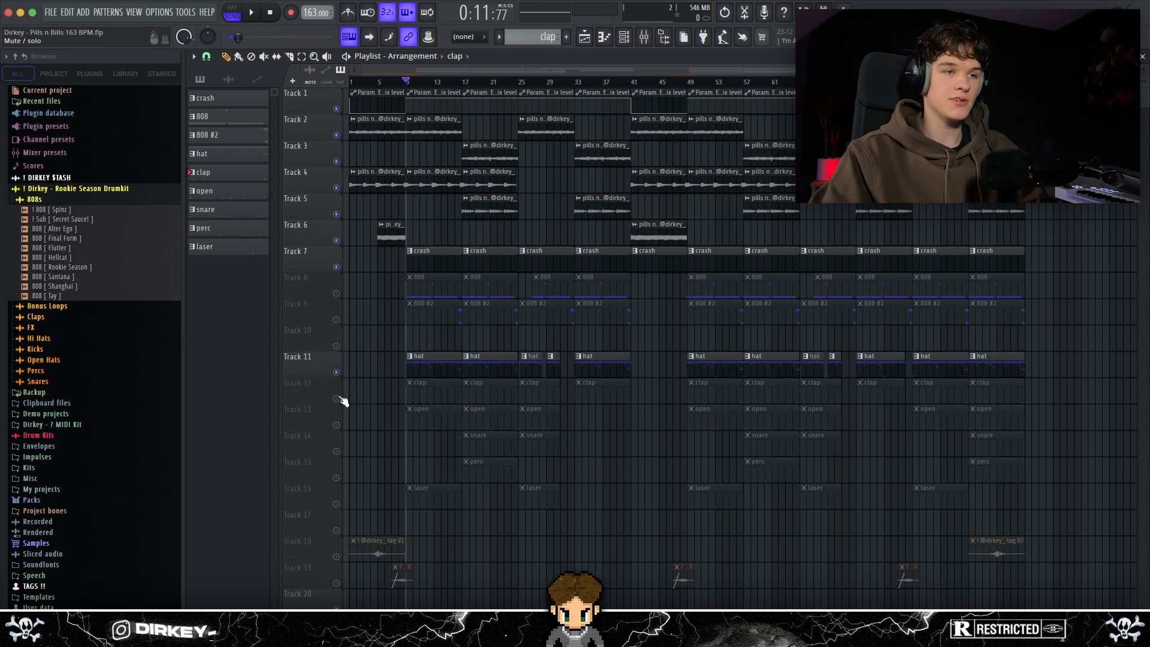
left_click(336, 399)
double_click(440, 392)
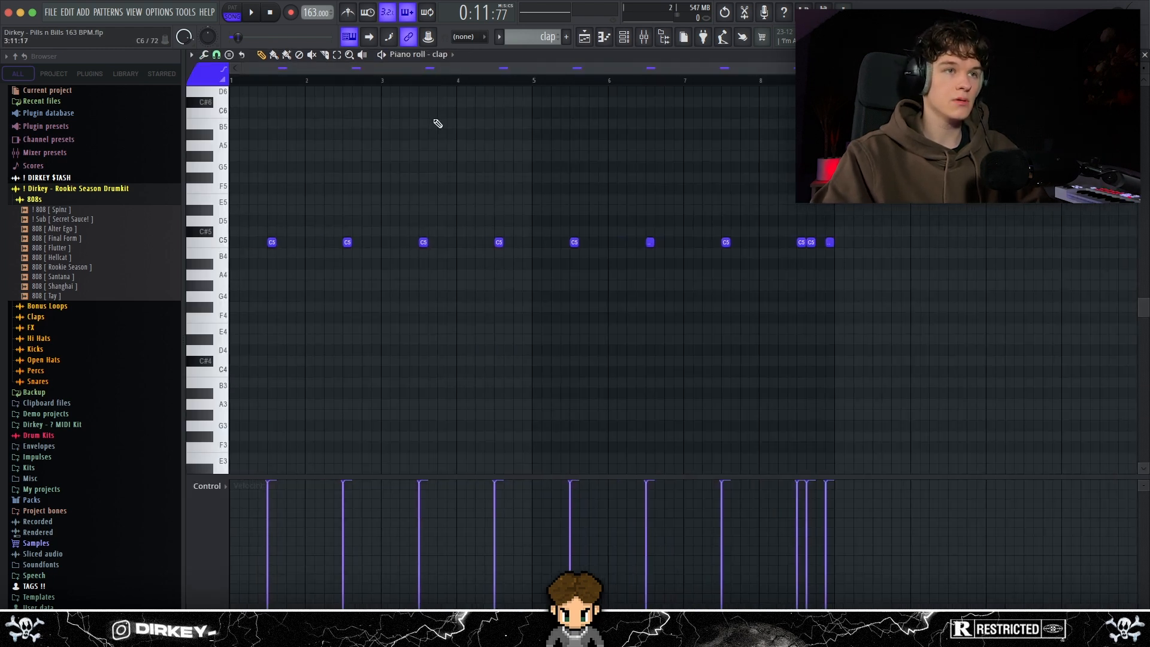
Reduce the clap pattern to a single C5 hit in each of its eight bars
left_click_drag(525, 219, 231, 312)
left_click_drag(272, 243, 578, 240)
left_click(781, 288, "ctrl")
mouse_move(857, 227)
left_mouse_down()
mouse_move(781, 264)
mouse_move(846, 253)
left_mouse_up()
key("ctrl+d")
key("space")
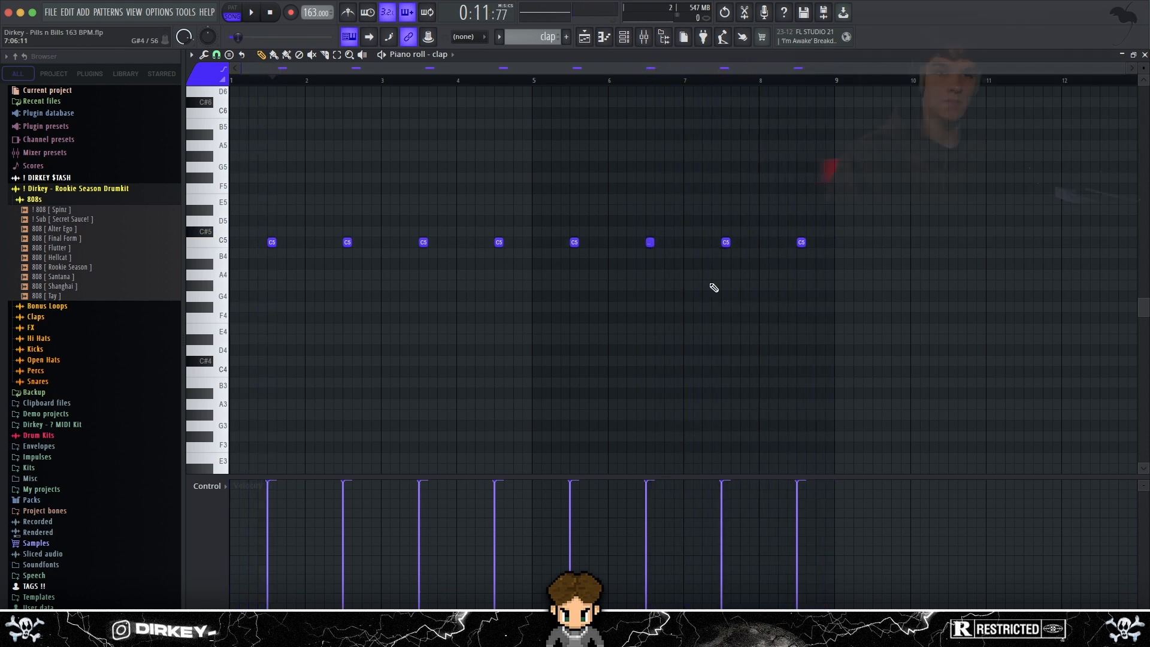
Place two extra C5 clap hits at the end of bar 8 as a fill
left_click_drag(822, 217, 829, 242)
left_click(813, 242)
left_click(837, 242)
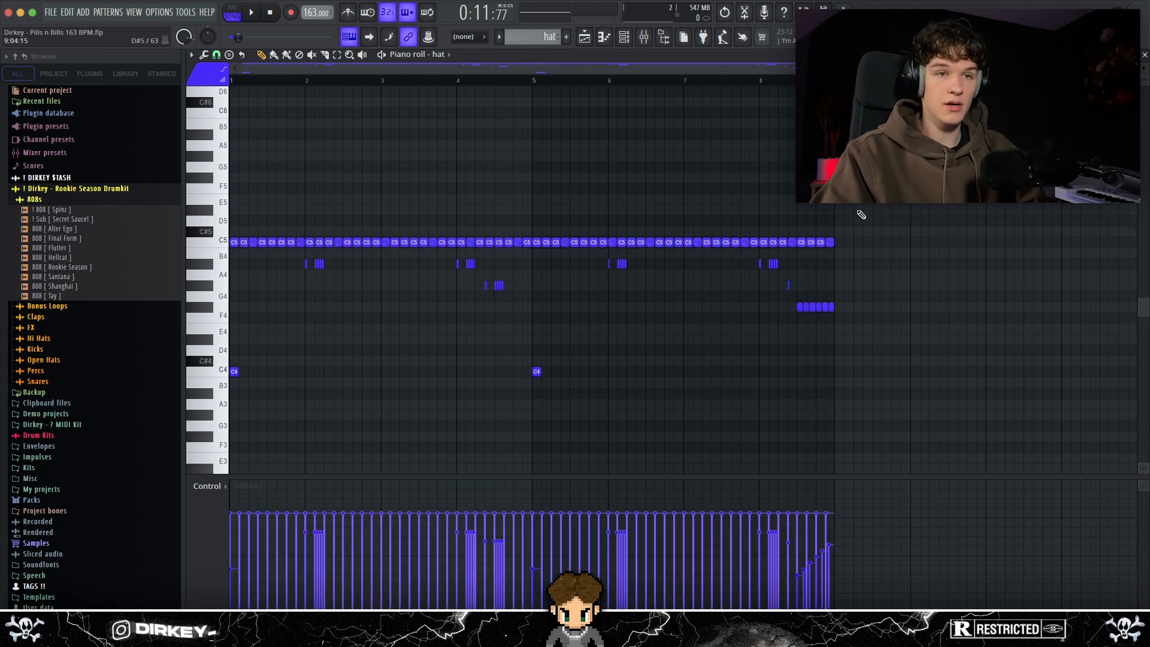
Examine the hat pattern's pitched rolls on A#4, G#4 and F#4 and the C4 notes in bars 1 and 5
left_click_drag(885, 205, 232, 249)
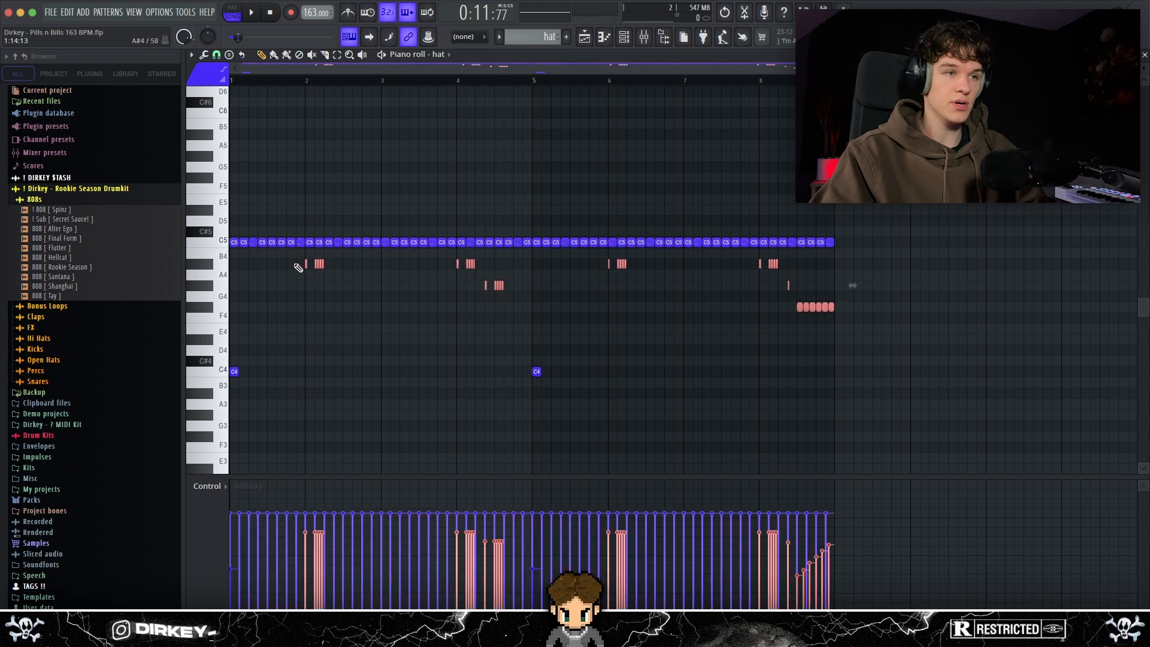
left_click_drag(293, 263, 841, 308)
left_click_drag(595, 339, 227, 388)
left_click(233, 370)
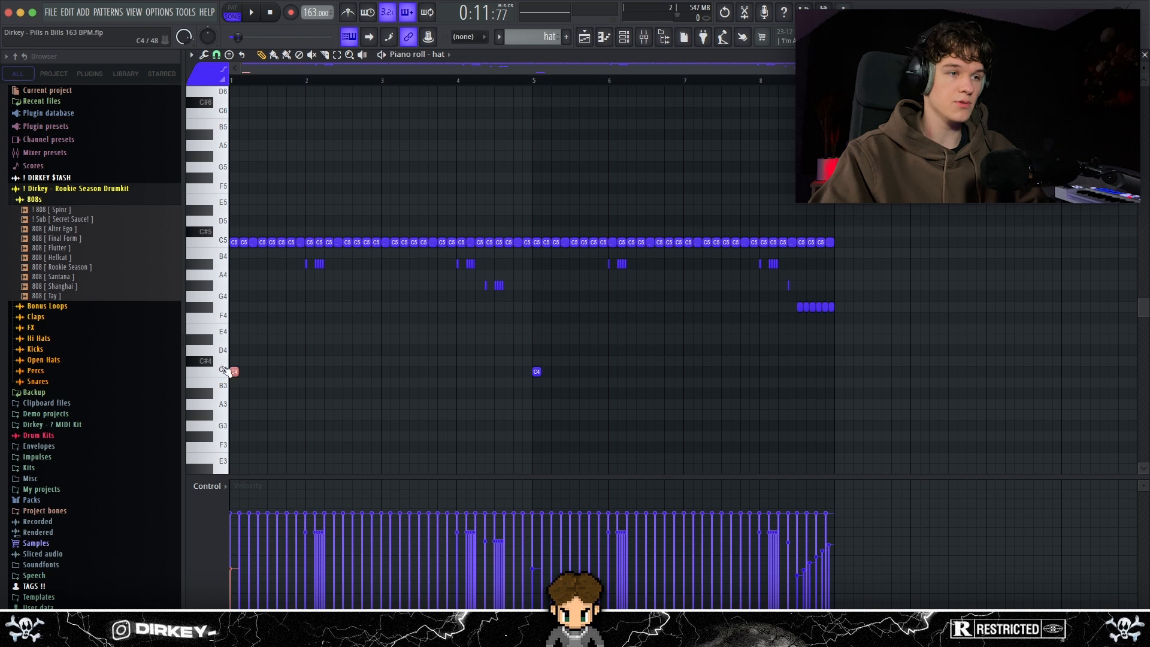
left_click(226, 370)
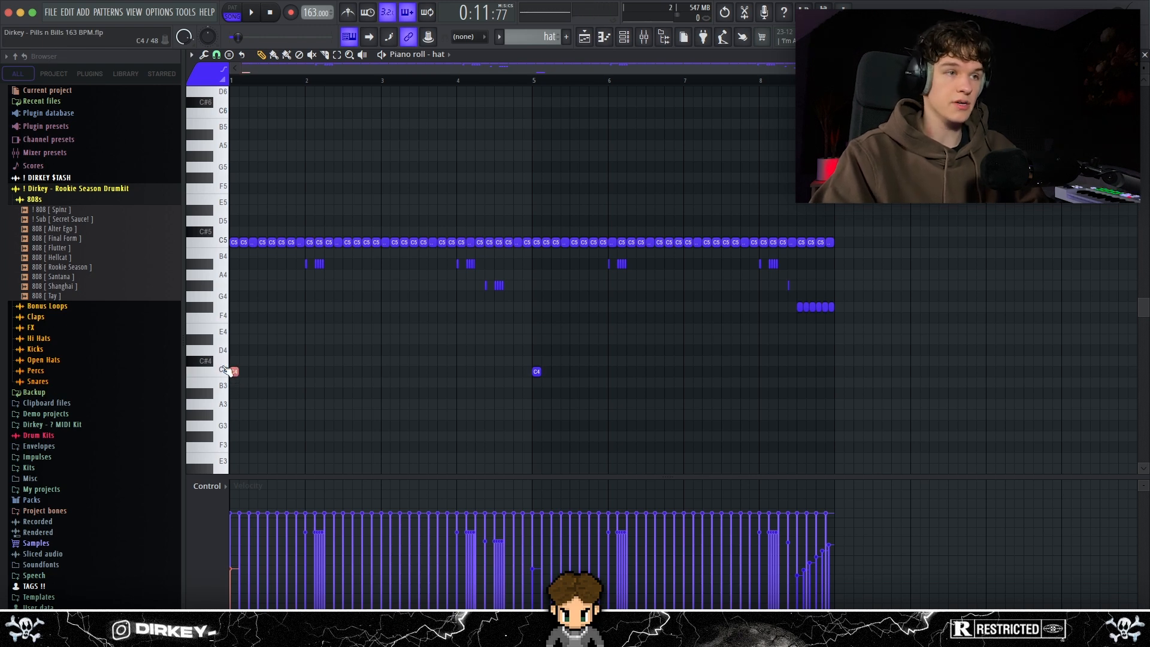
Play the hat pattern and examine the single A#4 note and the four-note A#4 roll in bar 2
left_click_drag(308, 259, 373, 280)
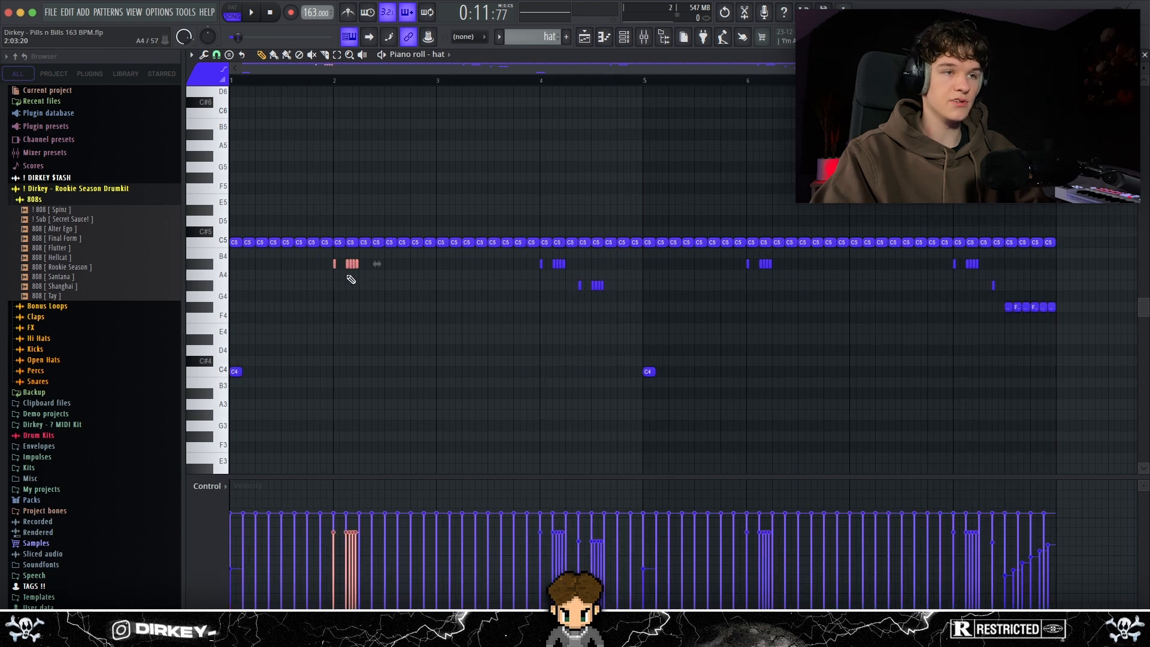
key("space")
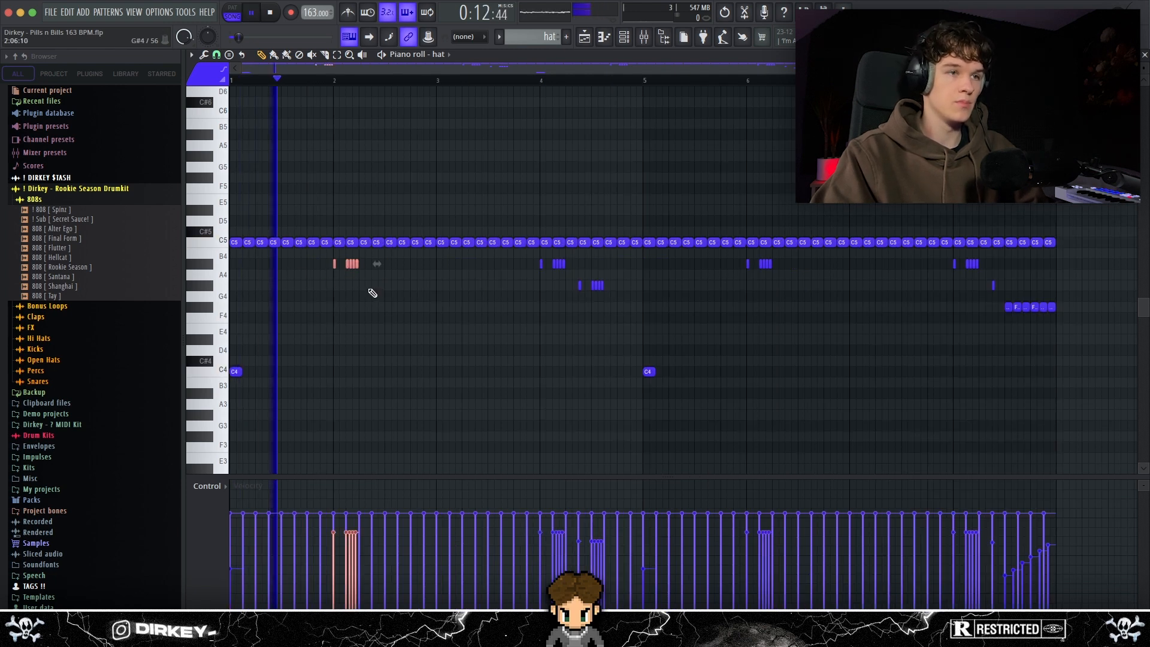
key("space")
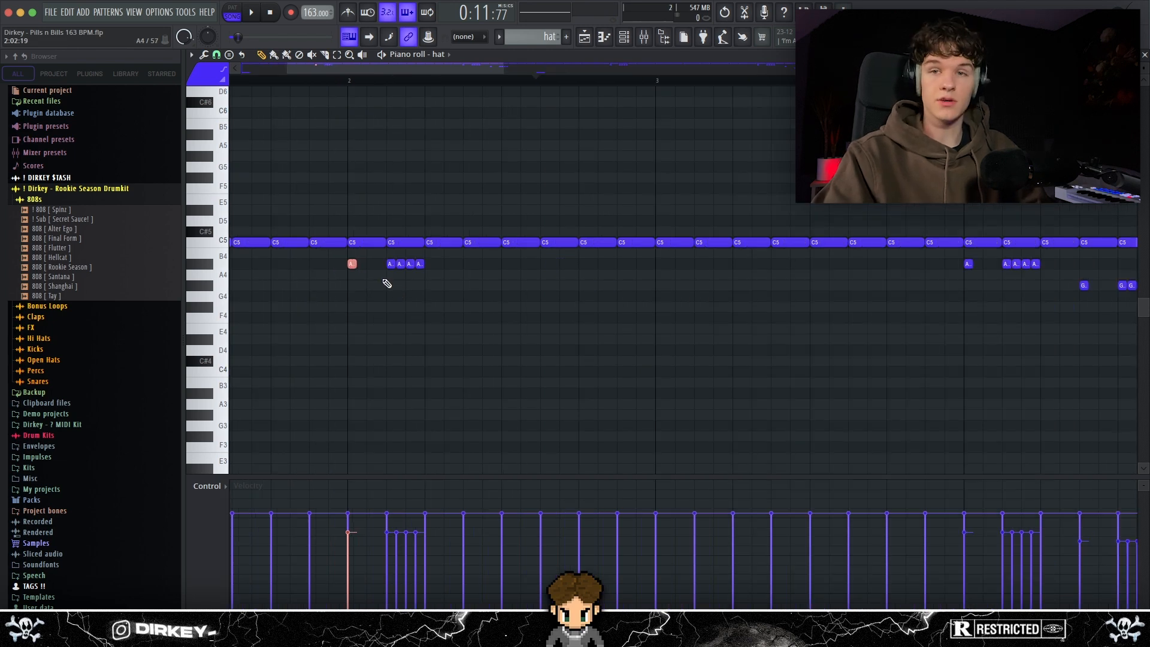
left_click_drag(387, 283, 432, 269)
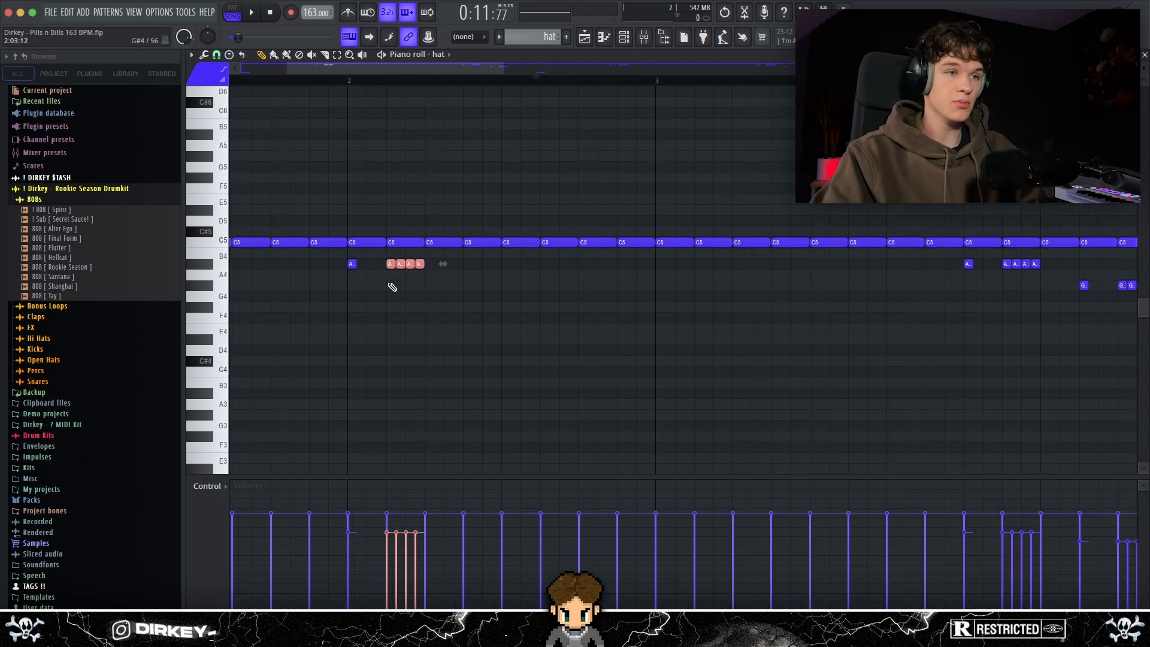
Try the hat pattern without the single A#4 note at the start of bar 2, play it back, and undo the deletion
left_click(354, 264)
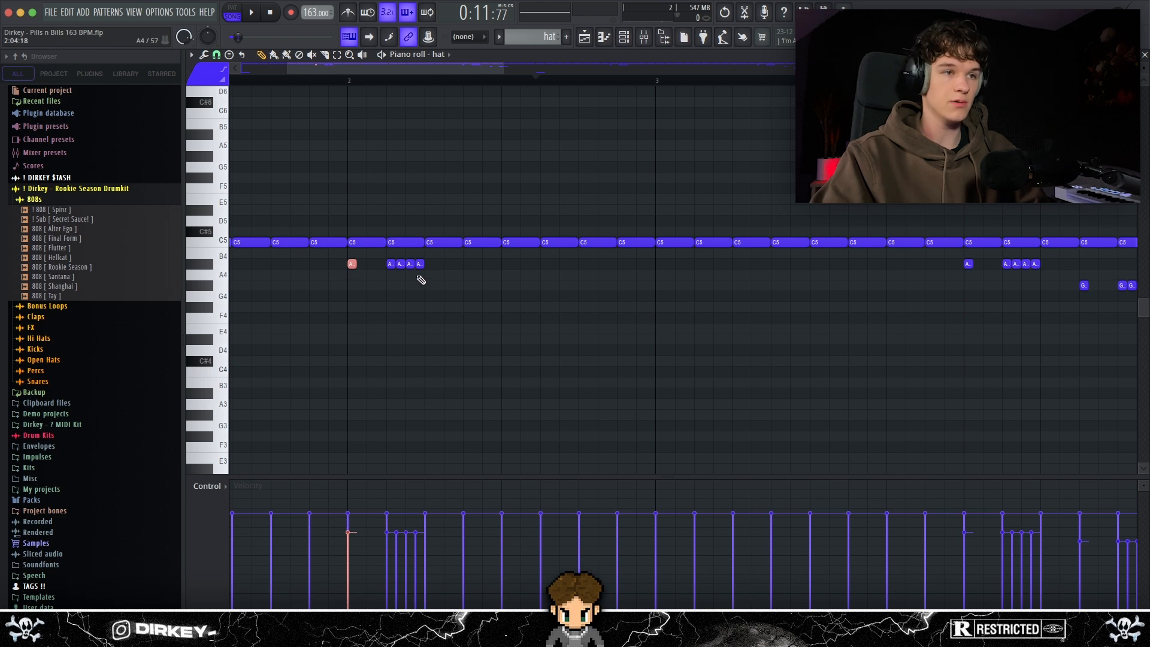
key("Delete")
key("space")
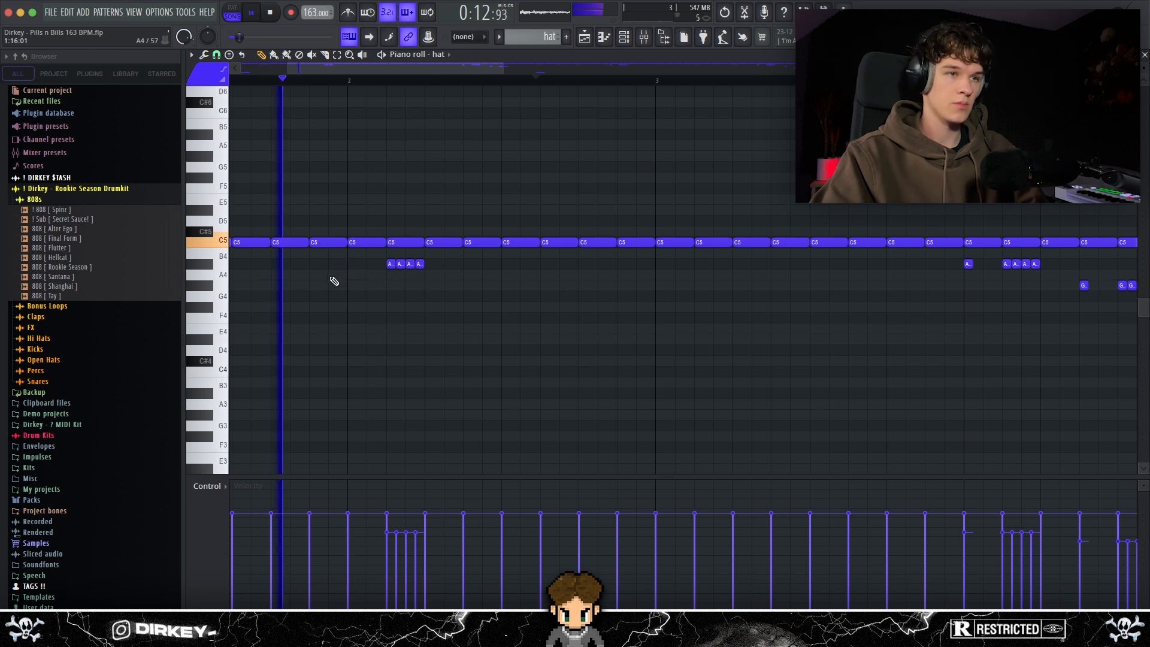
key("space")
key("ctrl+z")
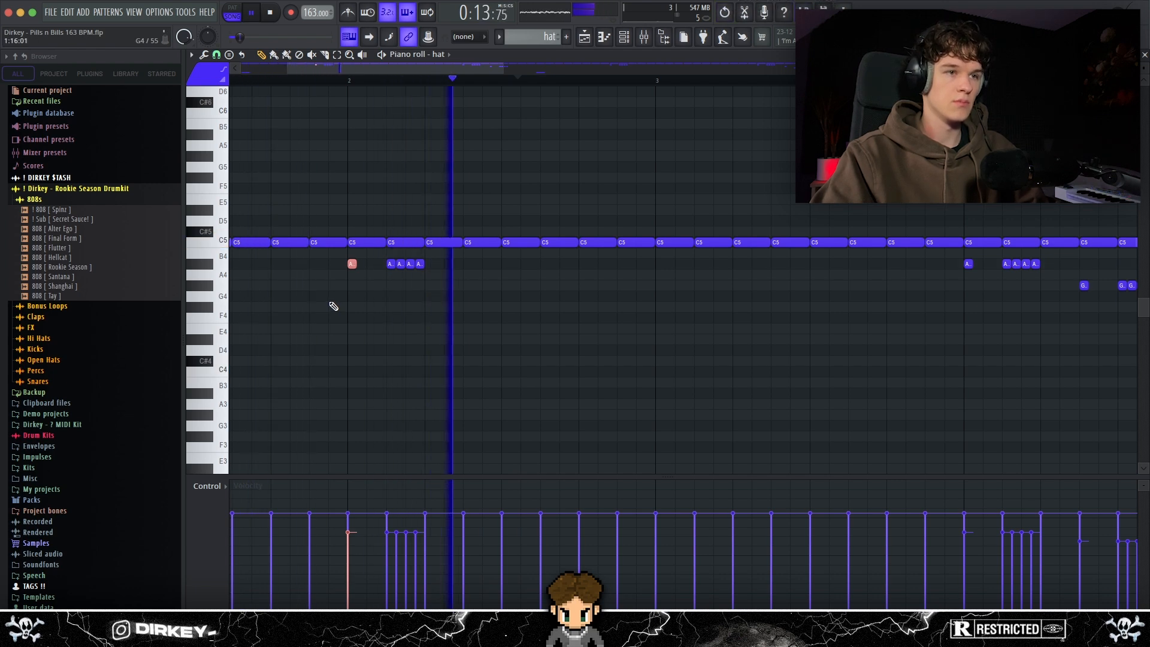
Try replacing the C5 and A#4 hat notes in bars 3 and 4 with a duplicate of bars 1 and 2
key("space")
scroll(324, 83, "down", 5)
left_click_drag(388, 241, 533, 265)
key("Delete")
left_click_drag(422, 220, 243, 286)
key("ctrl+b")
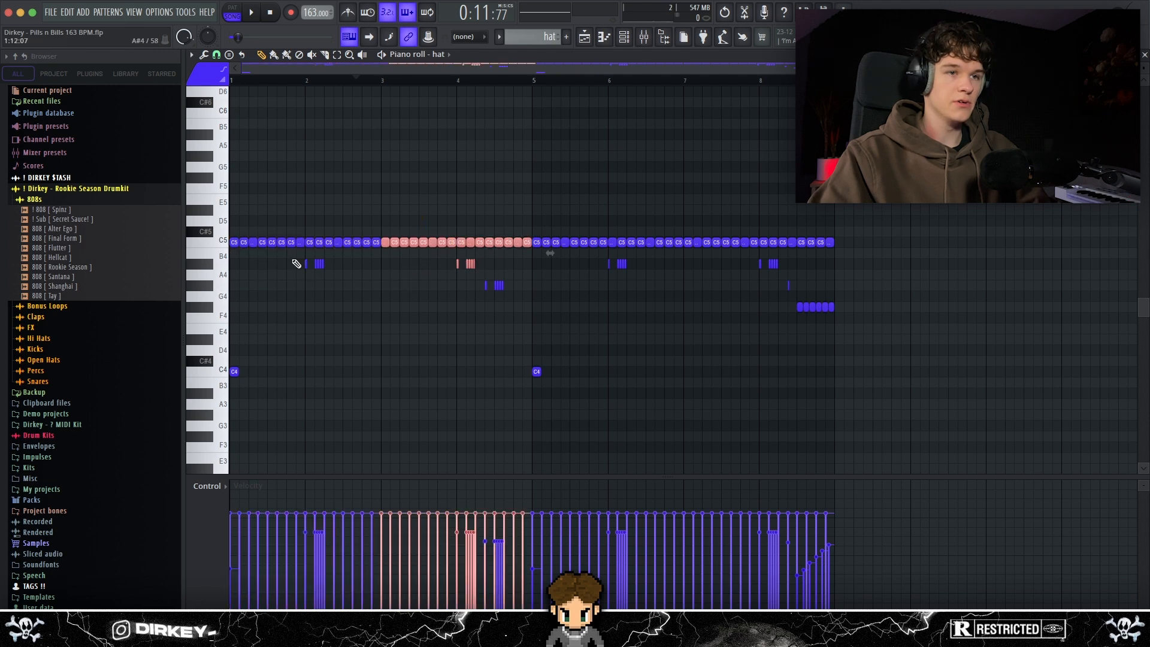
Examine the panning of the A#4 and G#4 hat rolls in bar 4
scroll(506, 282, "up", 4)
left_click_drag(465, 277, 562, 310)
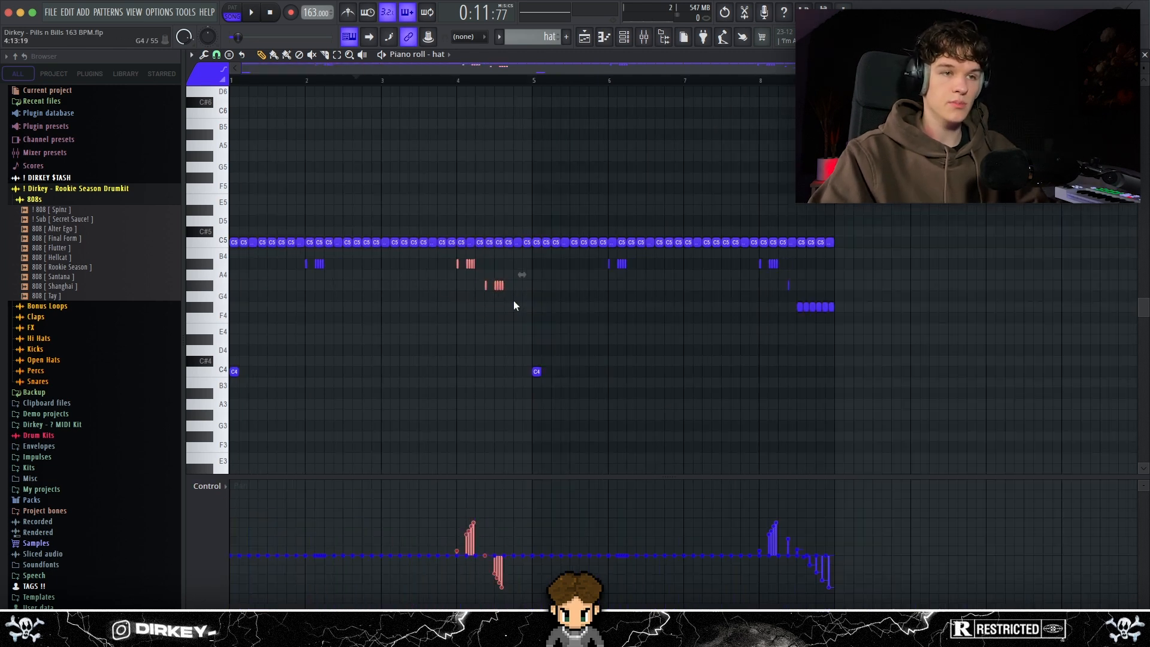
left_click_drag(447, 268, 509, 291)
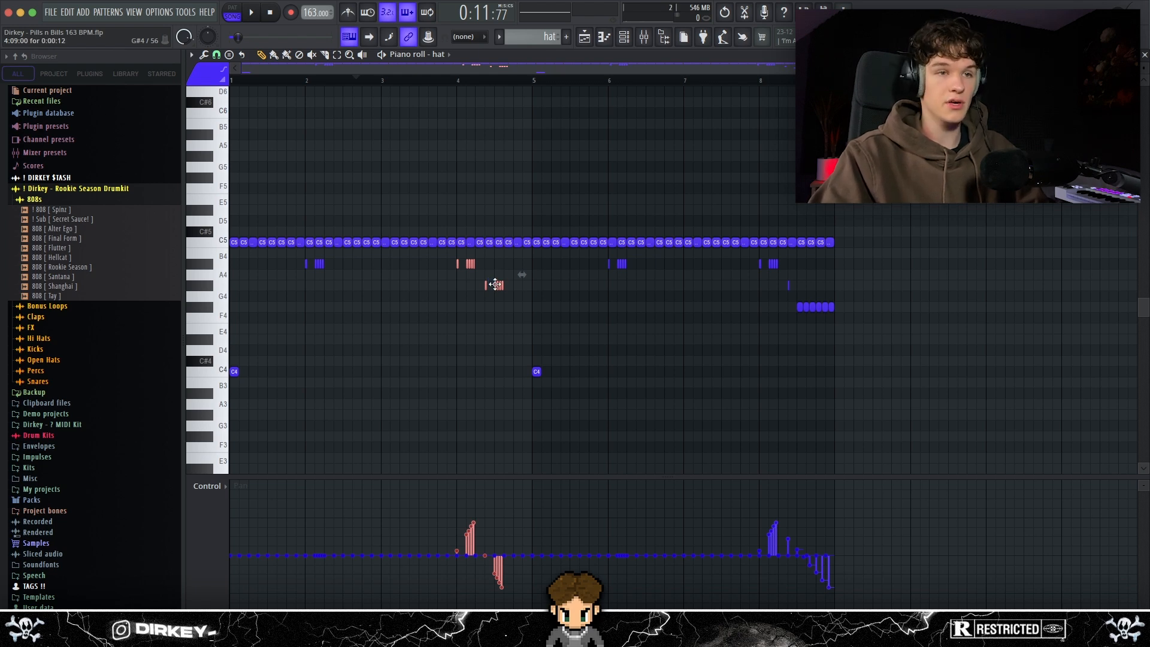
Examine the hat notes of bars 5 to 8 and the panning of the single G#4 note and F#4 roll in bar 8
left_click_drag(527, 230, 843, 316)
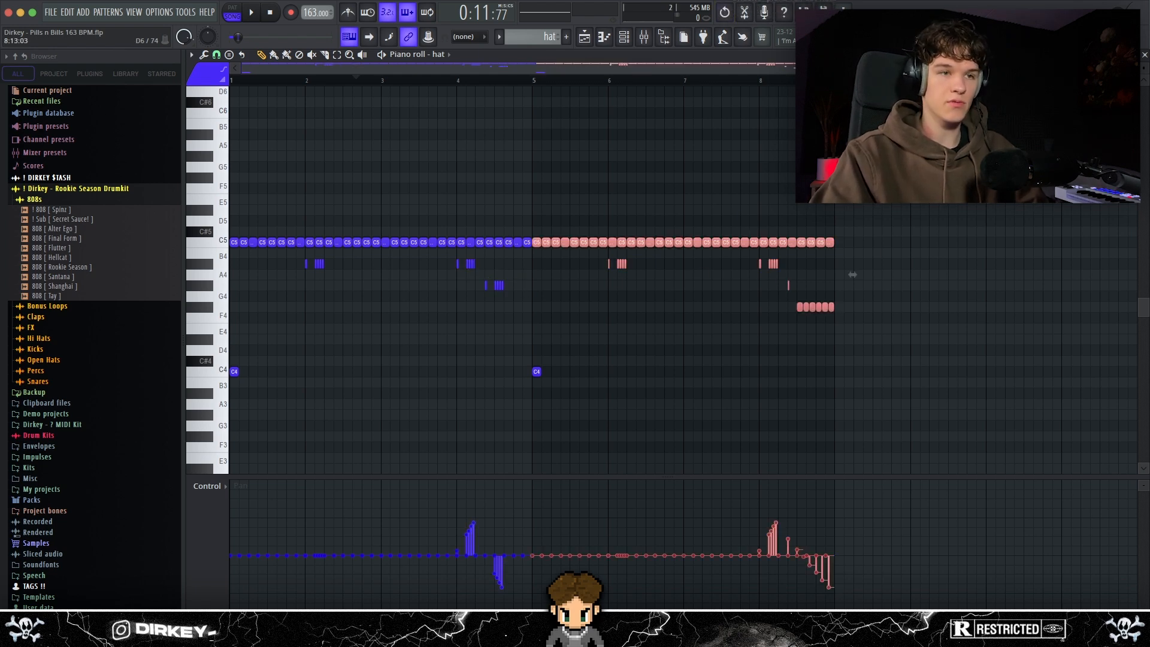
scroll(788, 84, "up", 1)
scroll(790, 87, "up", 1)
left_click_drag(779, 282, 841, 292)
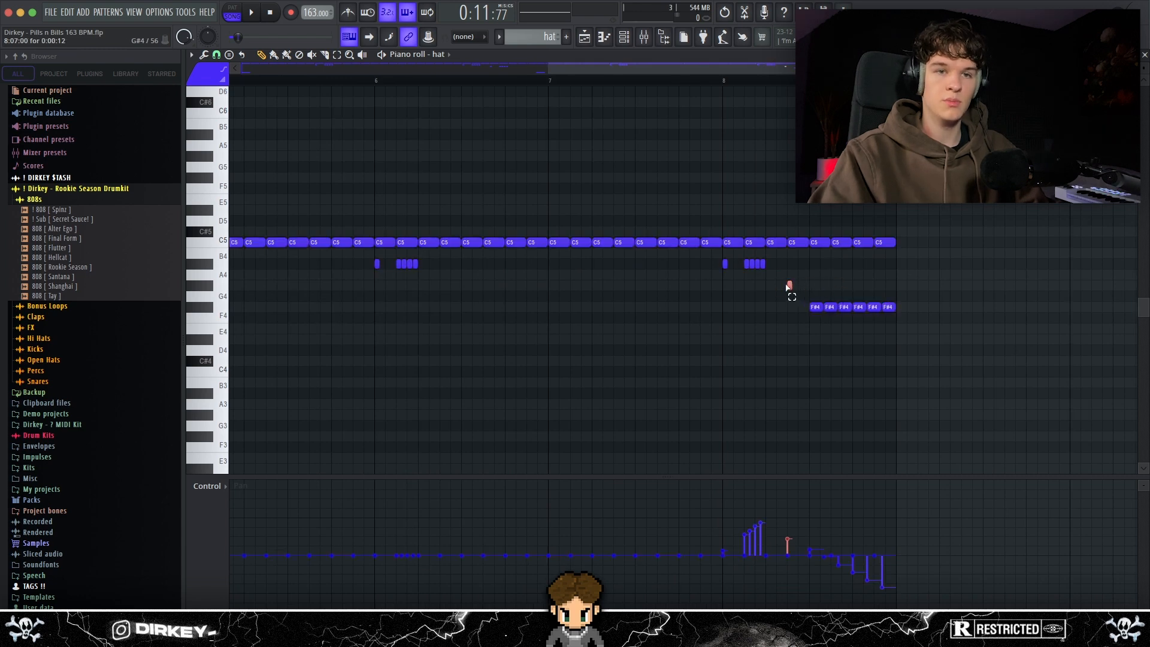
left_click_drag(804, 310, 950, 303)
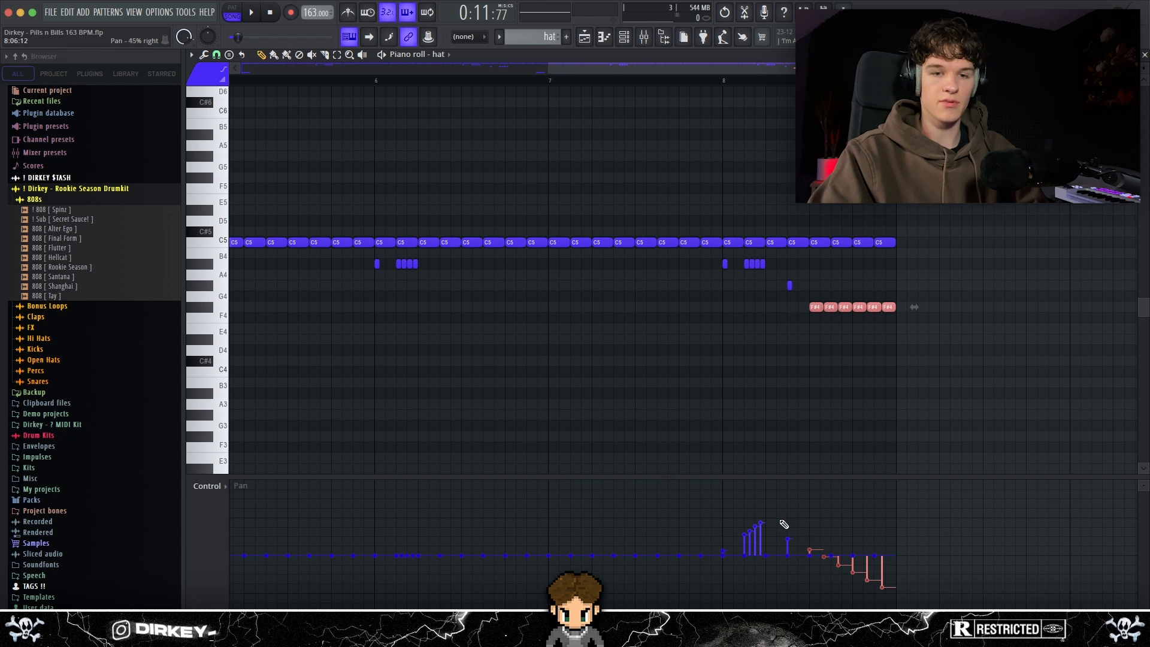
Play the hat pattern from bar 7 through the F#4 roll at the end of bar 8
left_click(549, 81)
key("space")
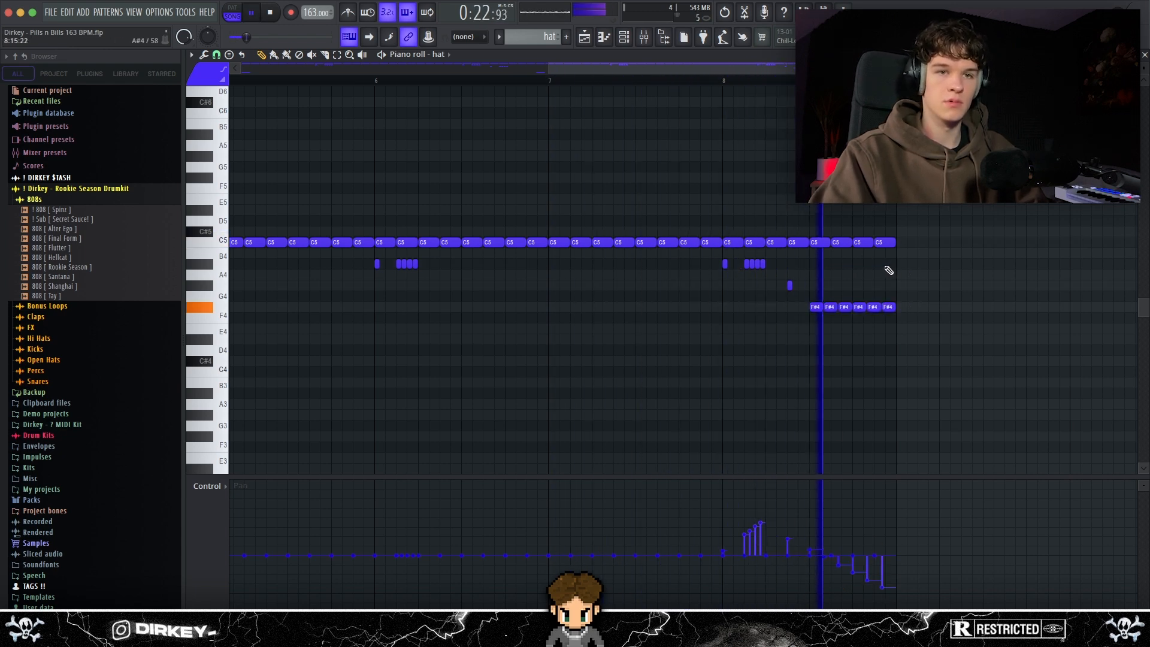
key("space")
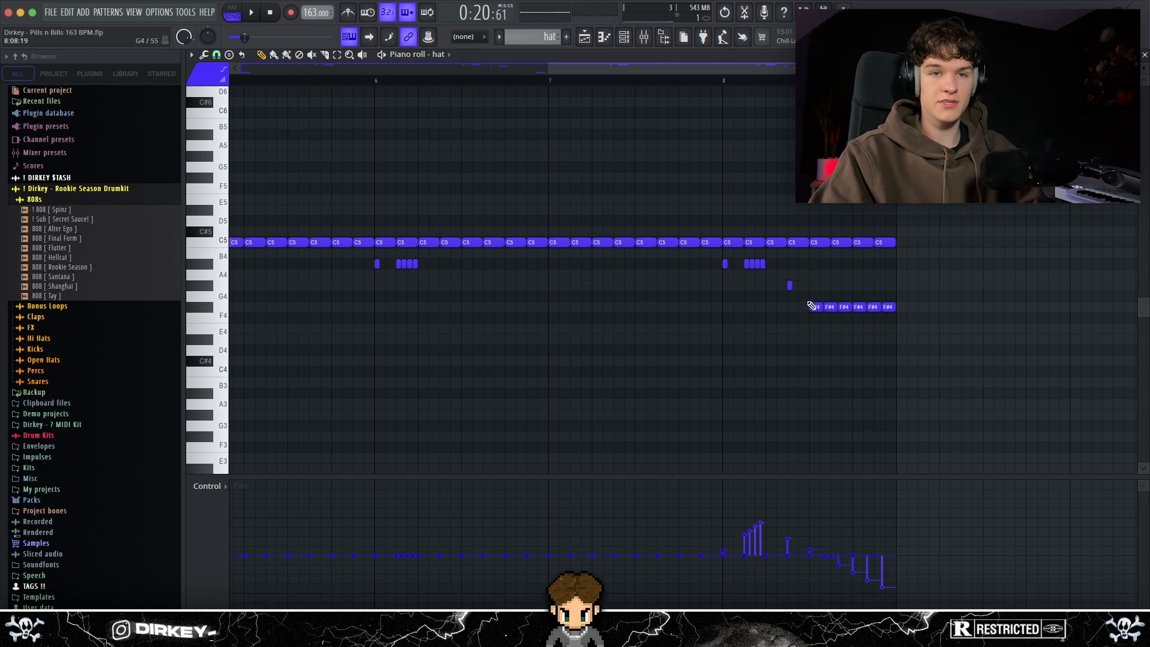
scroll(642, 84, "down", 4)
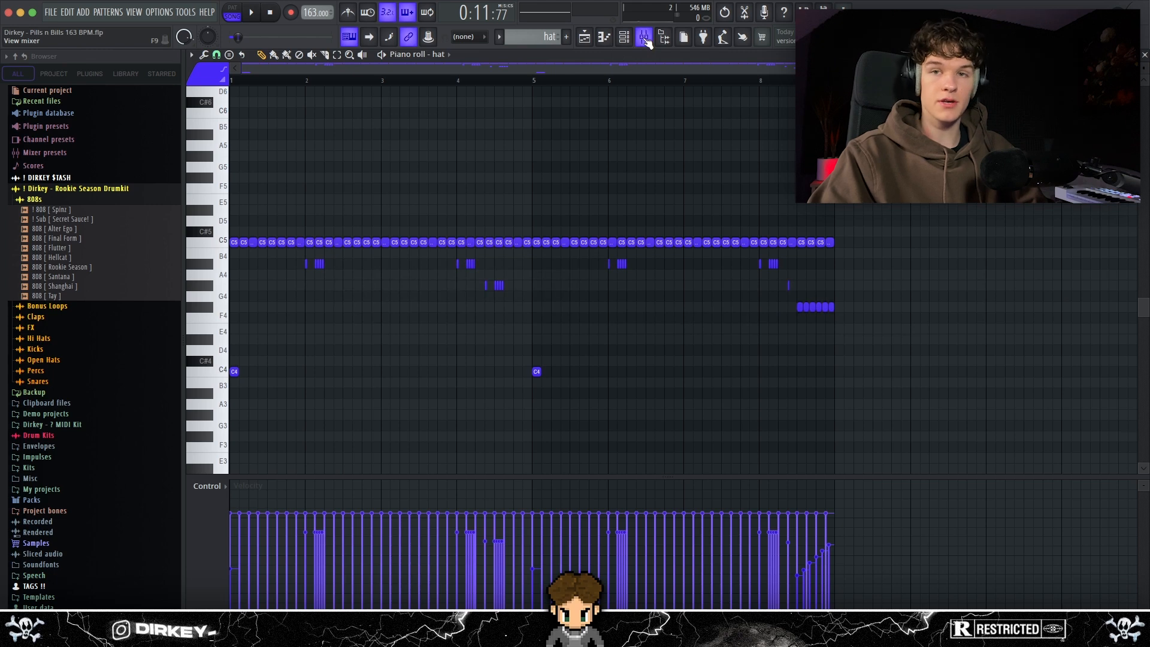
Open Effectrix on the hat mixer track, examine its Reverse and Reverb sequencer steps, and play the beat through it
left_click(645, 38)
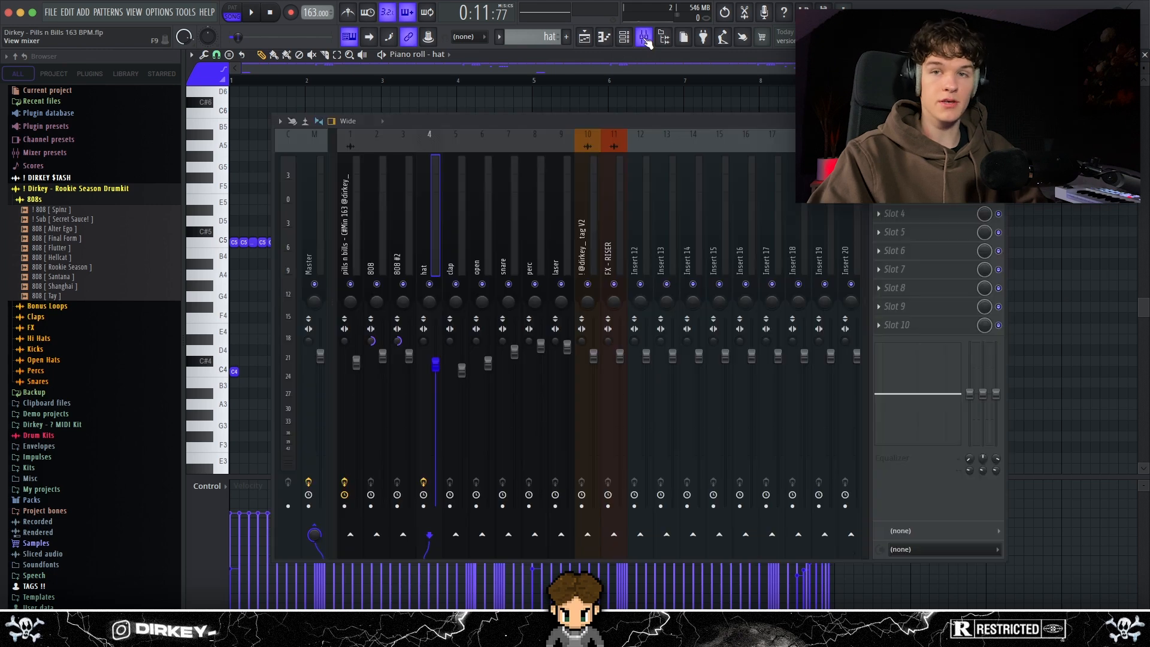
left_click(907, 158)
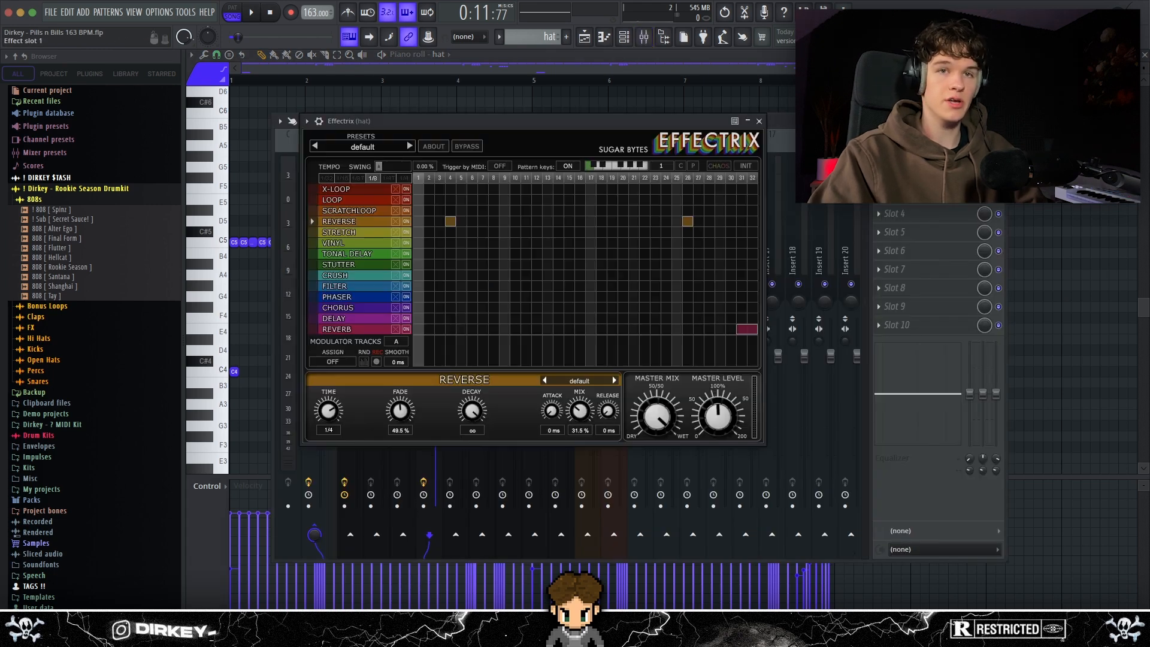
left_click_drag(478, 123, 454, 130)
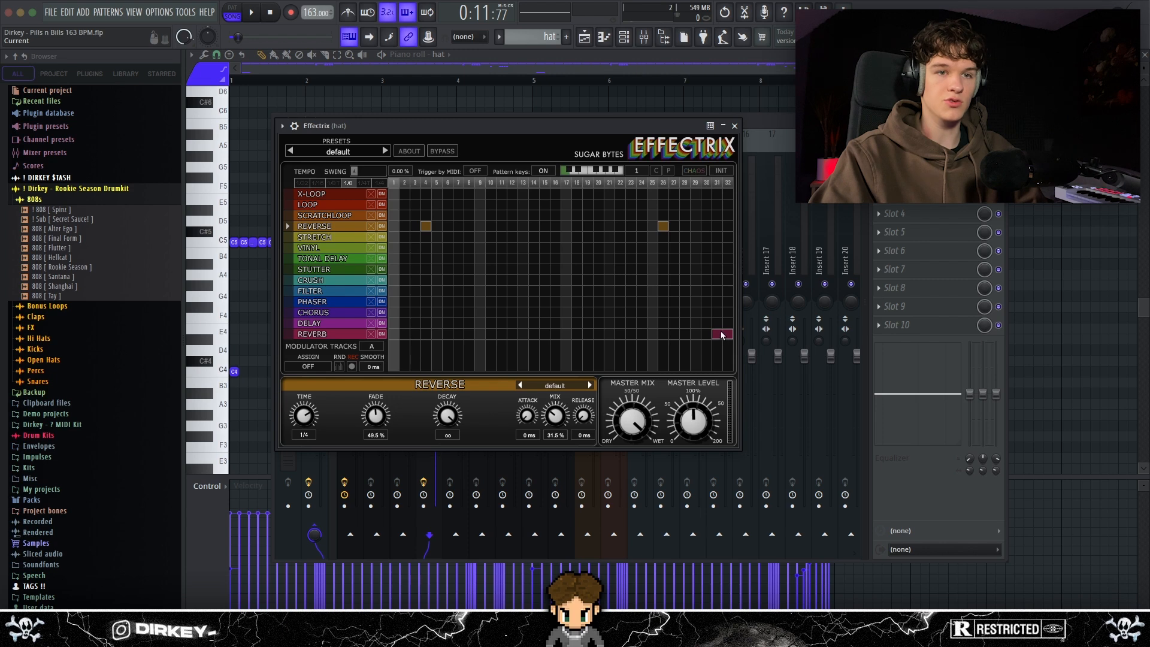
left_click_drag(419, 126, 417, 121)
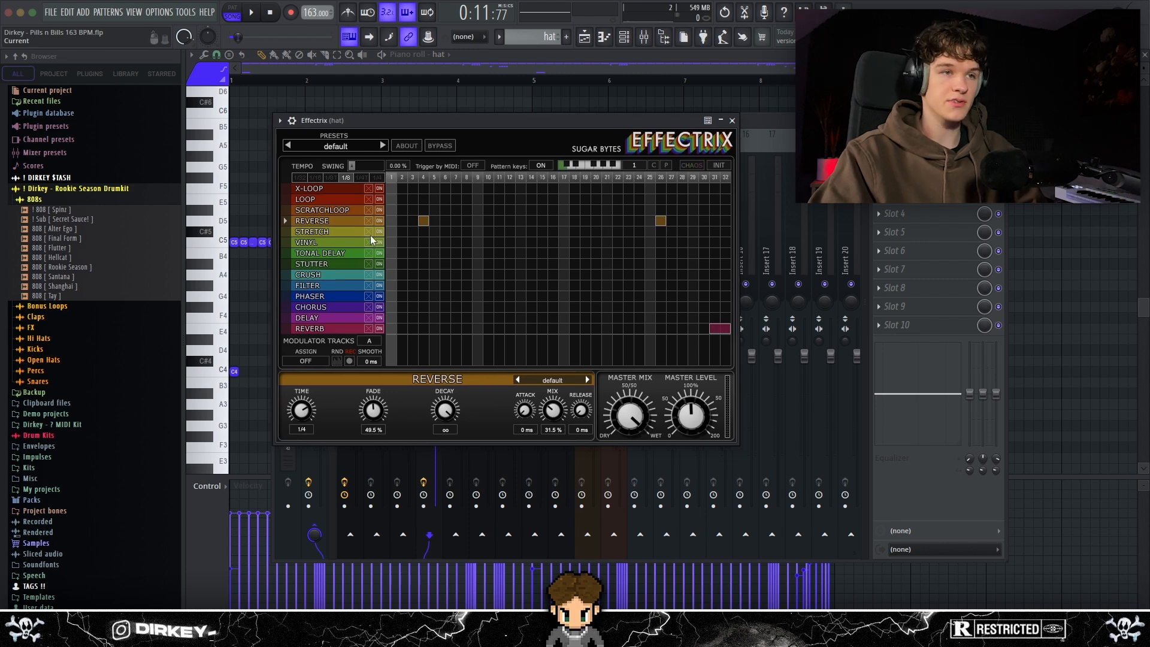
key("space")
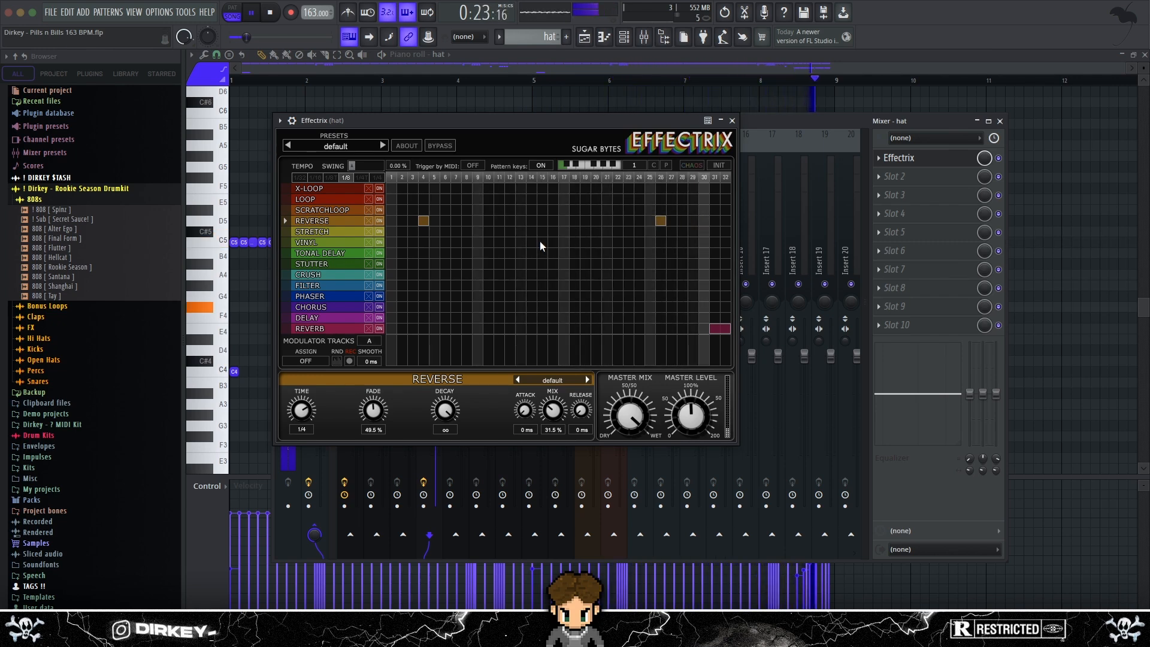
key("space")
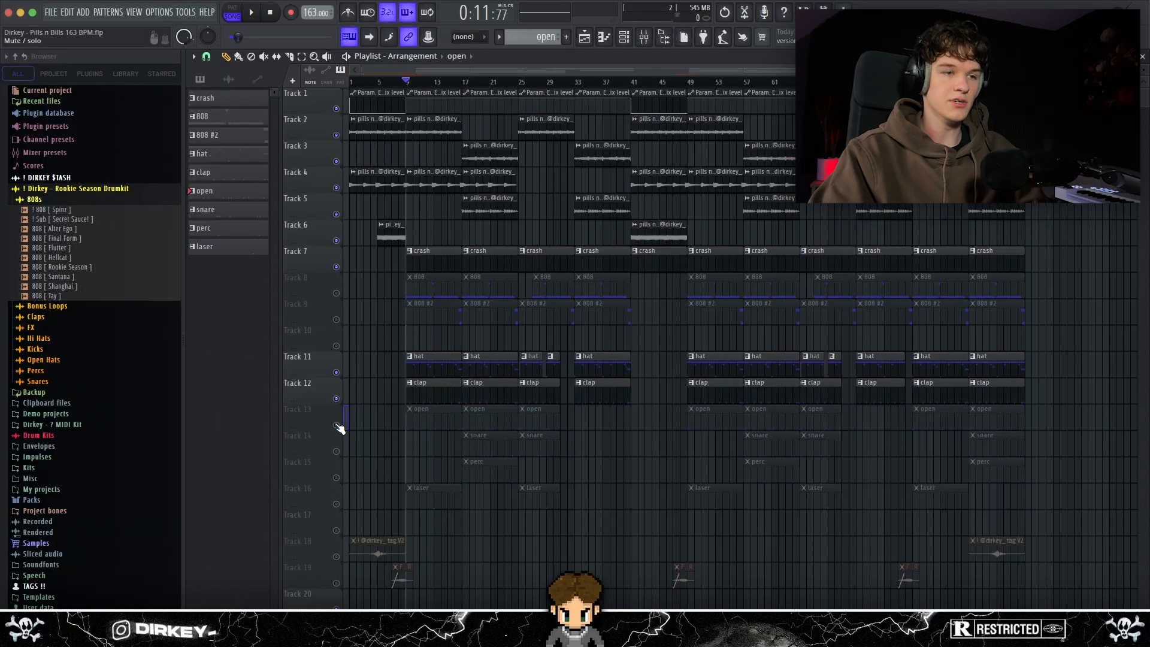
Open the open hat pattern and delete all its C5 notes from bar 3 onward
double_click(437, 419)
scroll(458, 239, "left", 4)
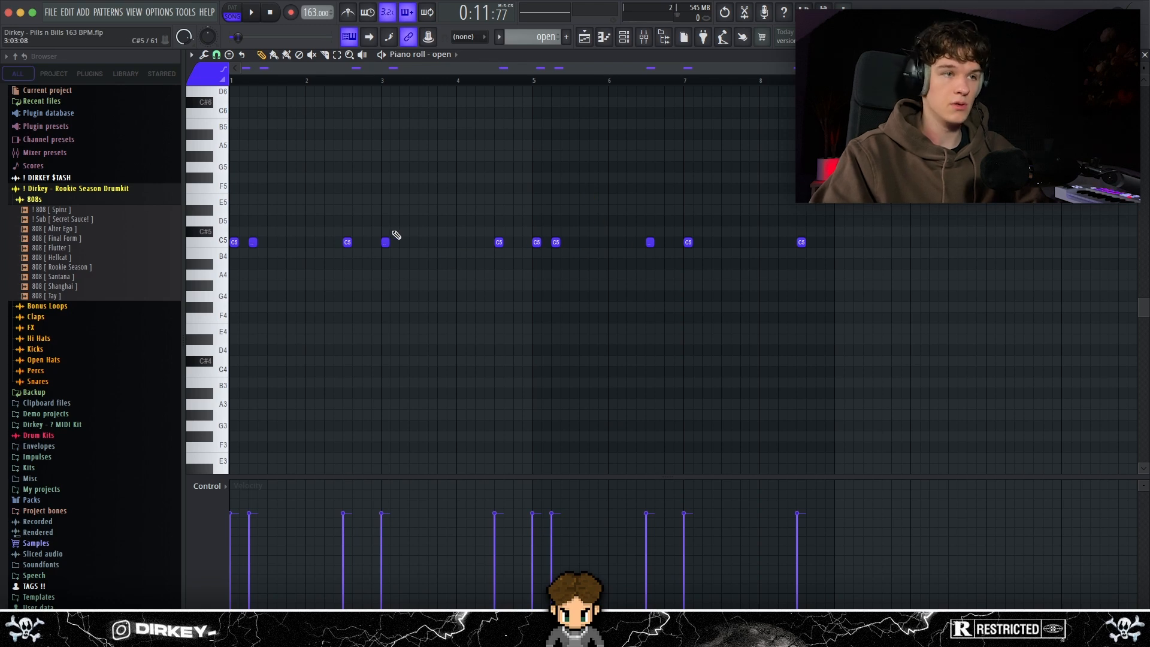
left_click_drag(914, 228, 380, 258)
key("Delete")
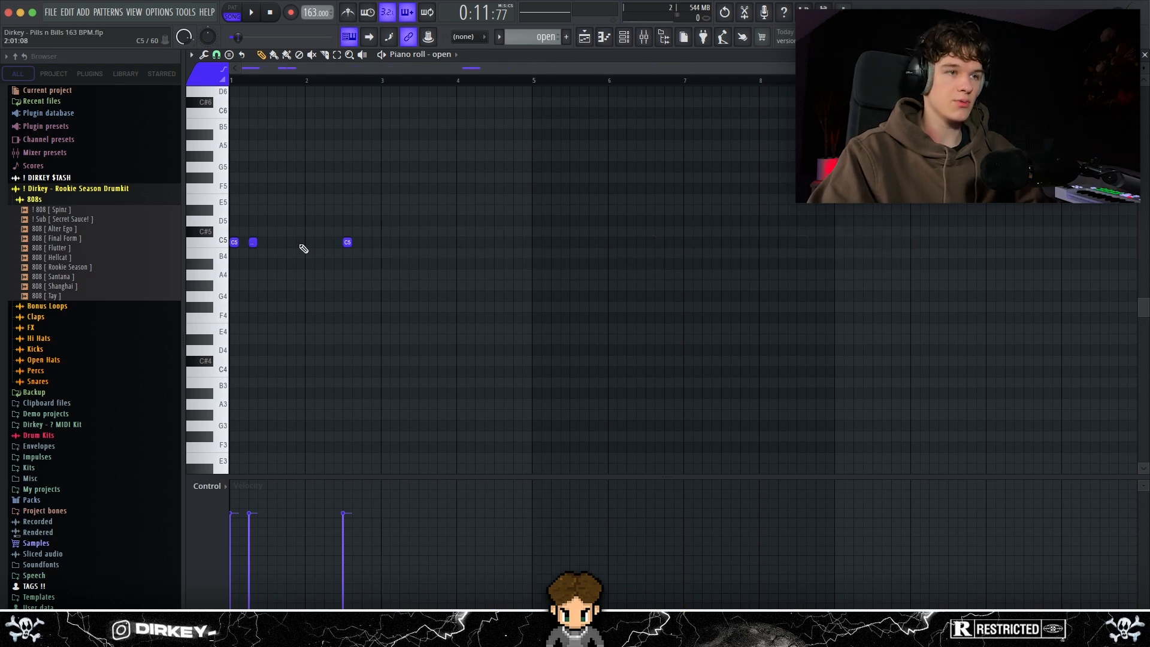
Duplicate the open hat hits of bars 1 and 2 into bars 3 and 4, and delete the second C5 hit in bar 3
left_click_drag(374, 82, 231, 81)
key("ctrl+b")
left_click(419, 234)
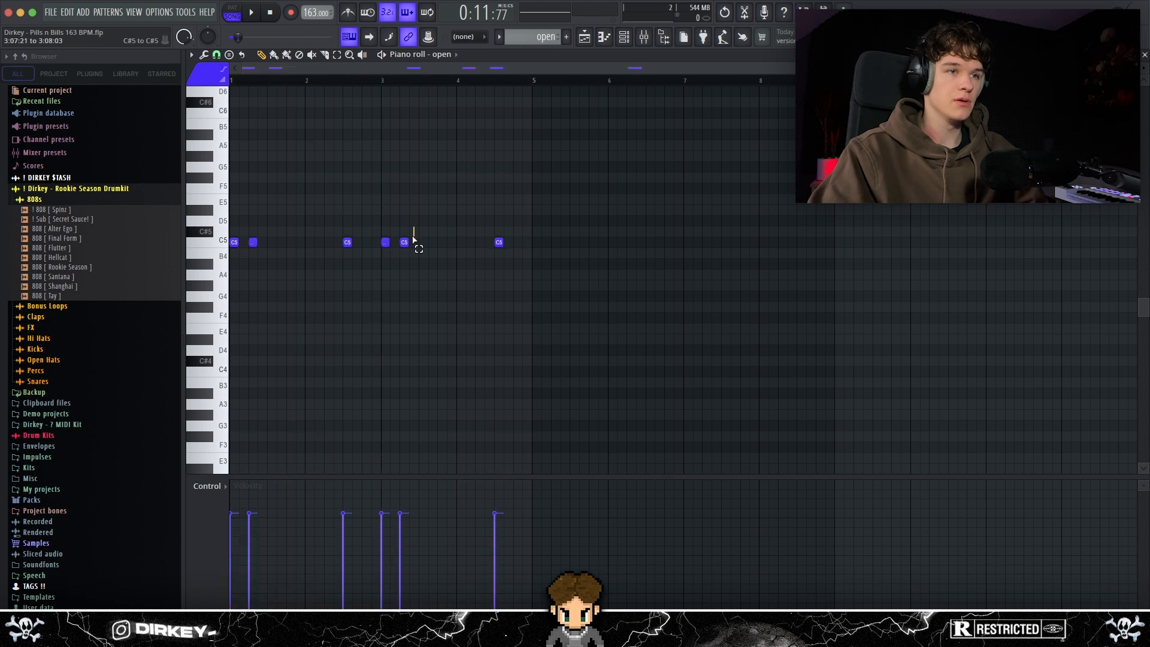
Duplicate the four-bar open hat pattern into bars 5 to 8 and play it back
left_click_drag(532, 82, 231, 82)
key("ctrl+b")
left_click(620, 256)
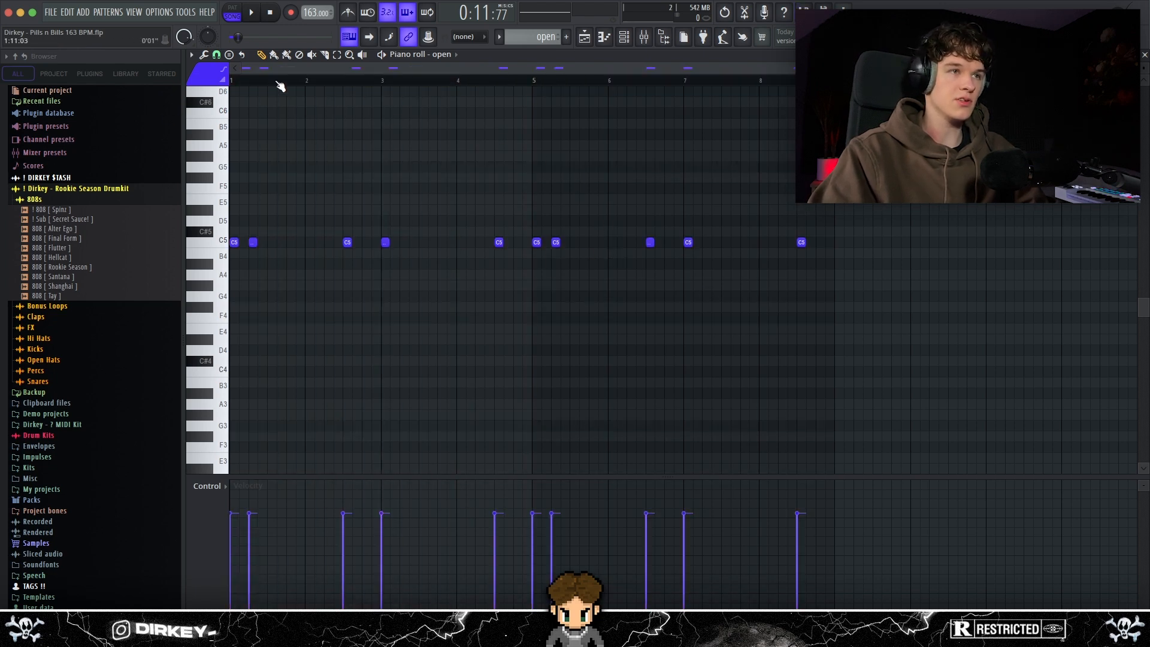
key("space")
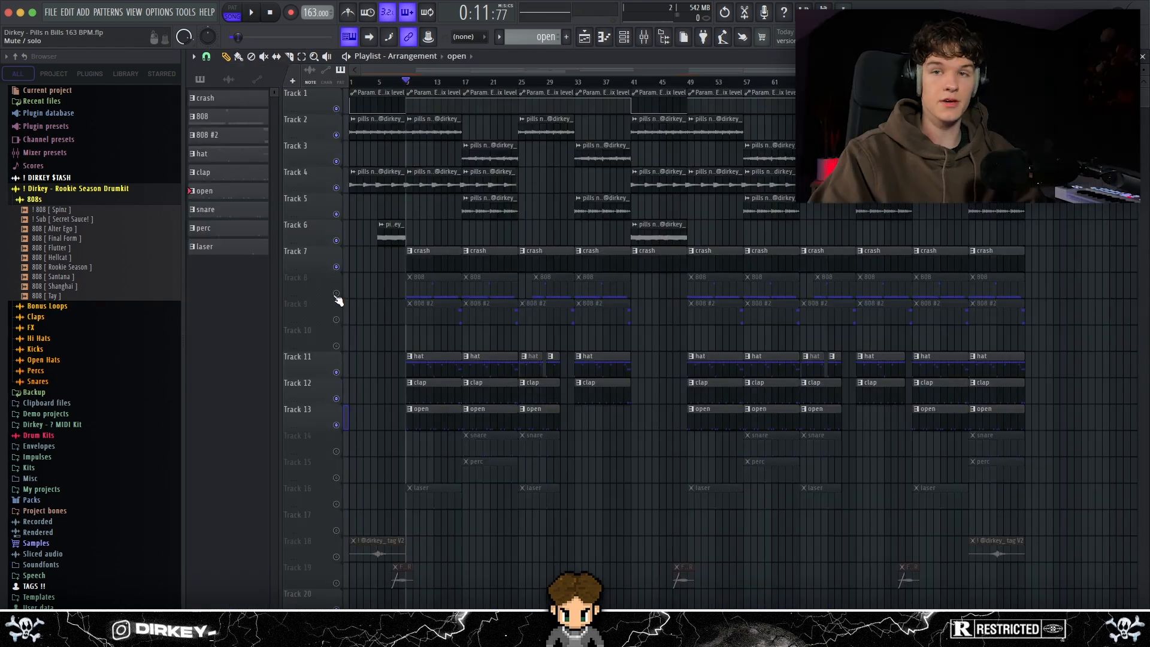
Open the 808 pattern, preview the ! 808 [ Spinz ] sample from the drum kit's 808s folder, and play the pattern
double_click(424, 286)
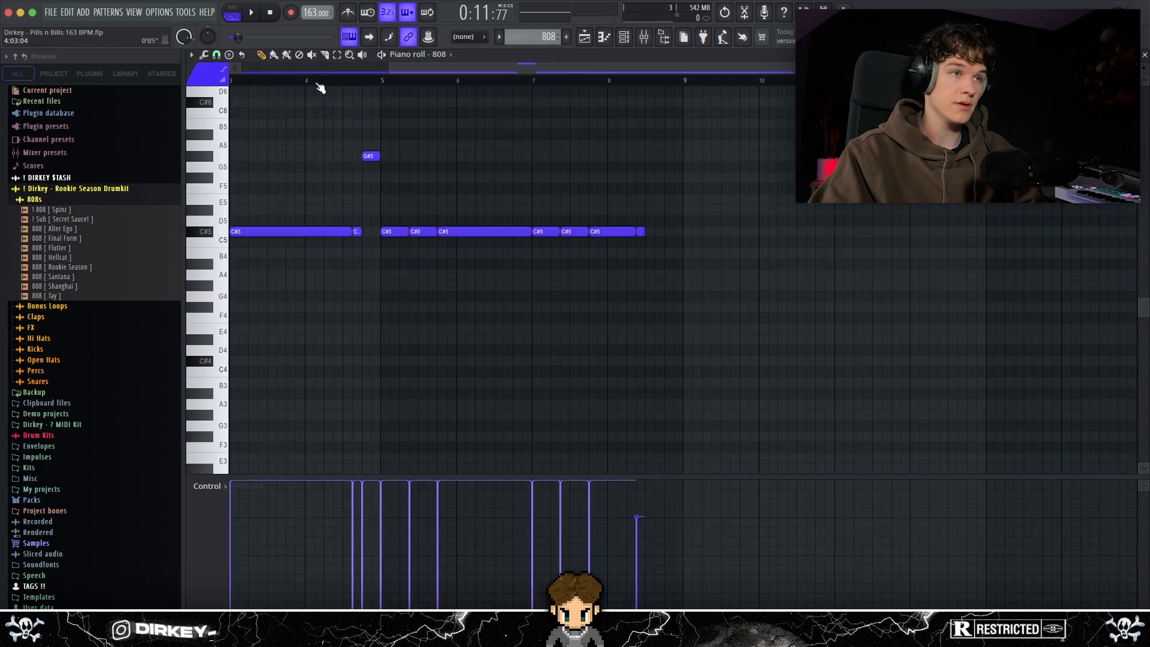
scroll(313, 185, "up", 3)
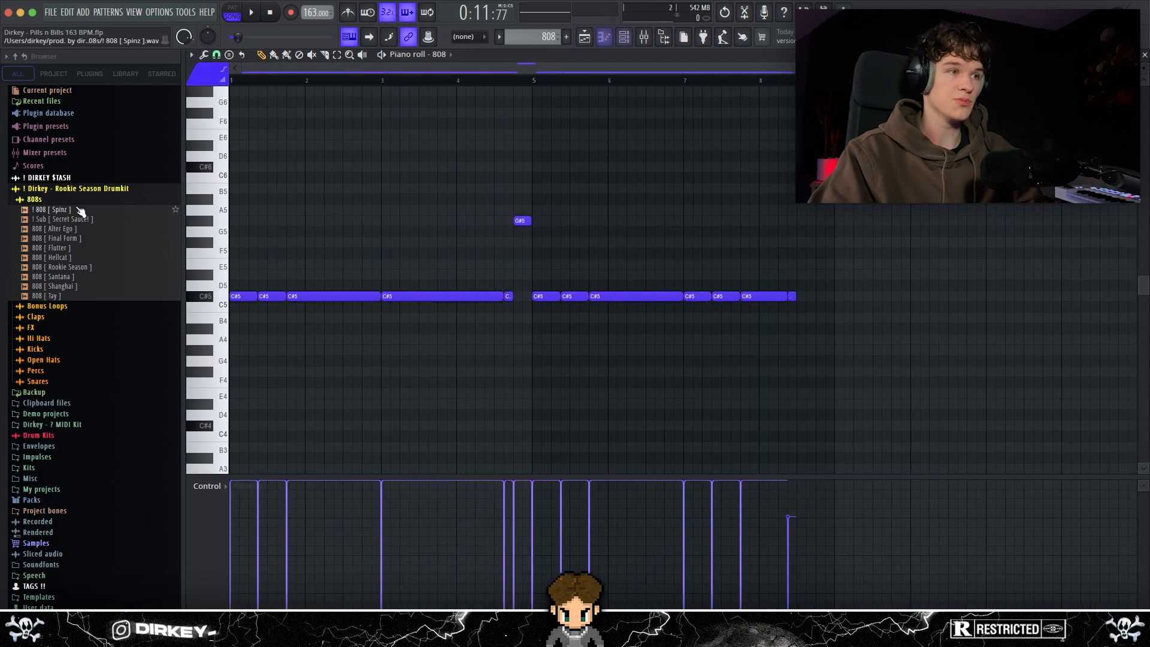
left_click(60, 211)
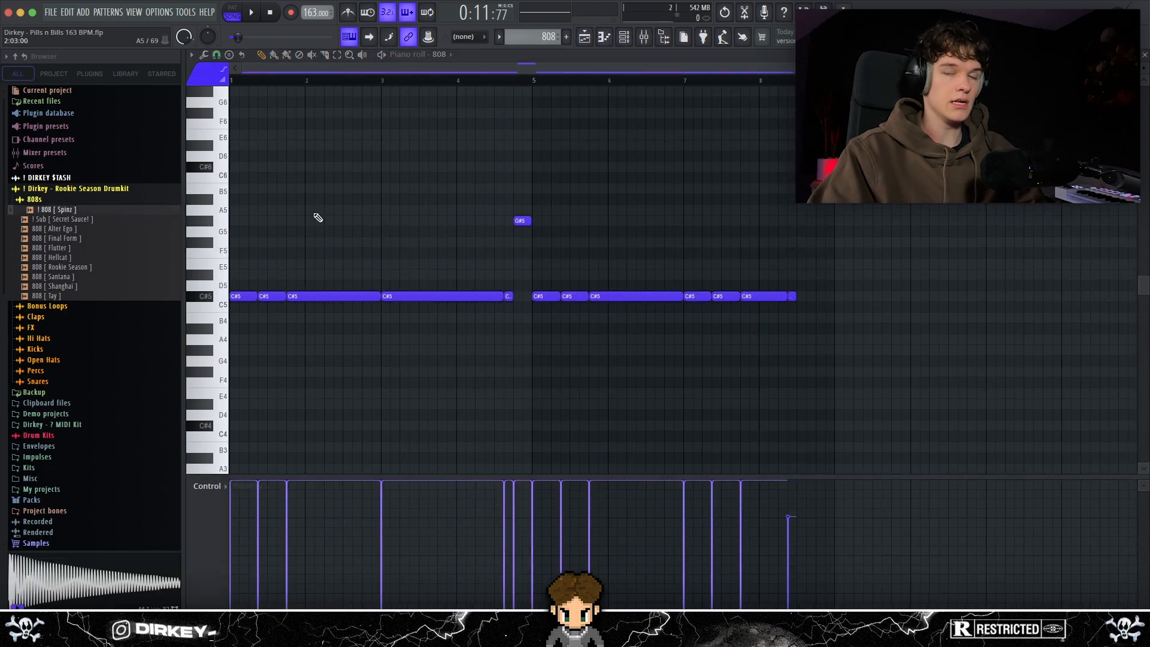
key("space")
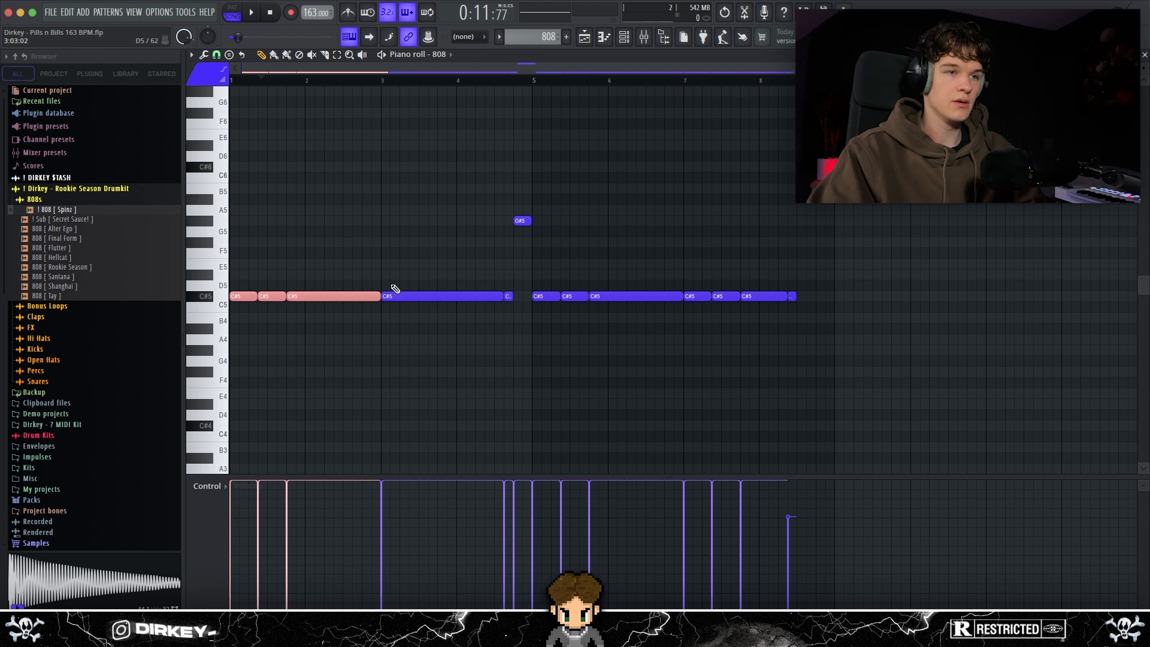
Examine the 808 pattern's C#5 notes, the high G#5 note at the end of bar 4, and the notes of bars 5 to 8
left_click_drag(397, 290, 409, 298)
left_click(521, 221)
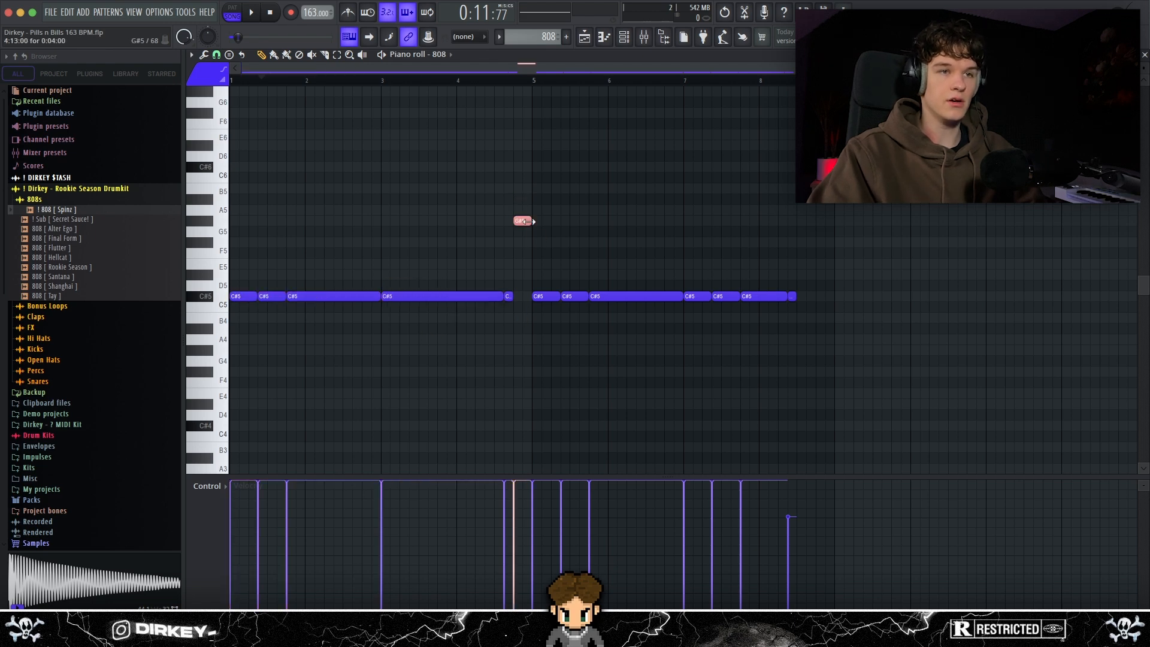
left_click_drag(607, 313, 543, 273)
left_click_drag(689, 283, 756, 302)
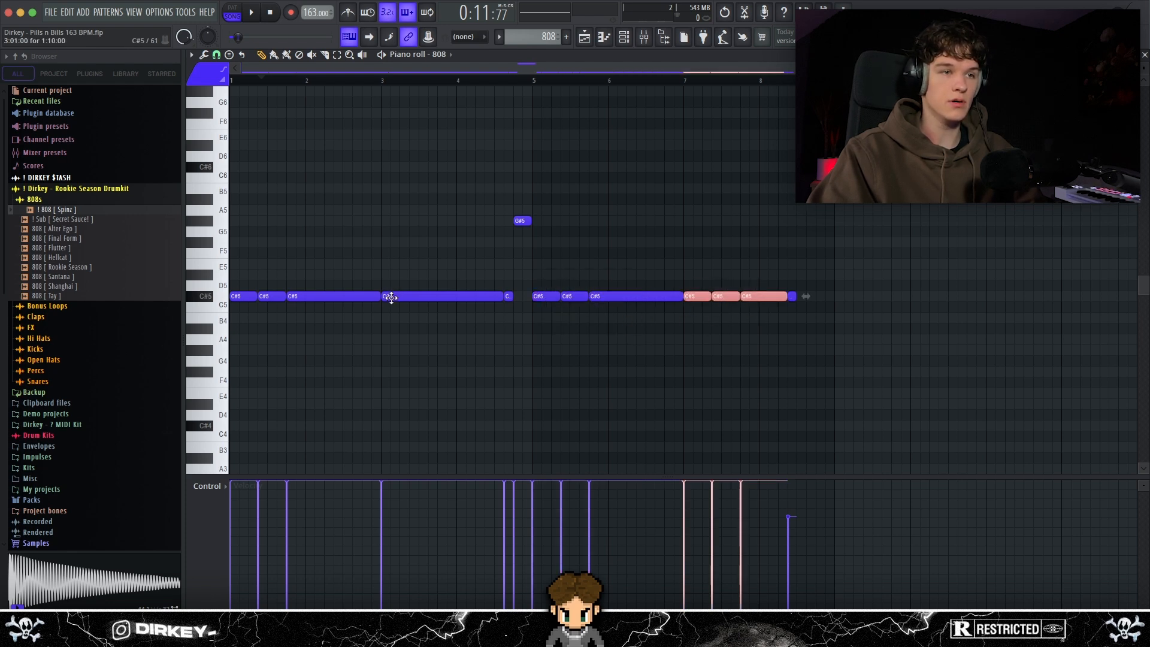
left_click(437, 295)
left_click_drag(842, 239, 531, 317)
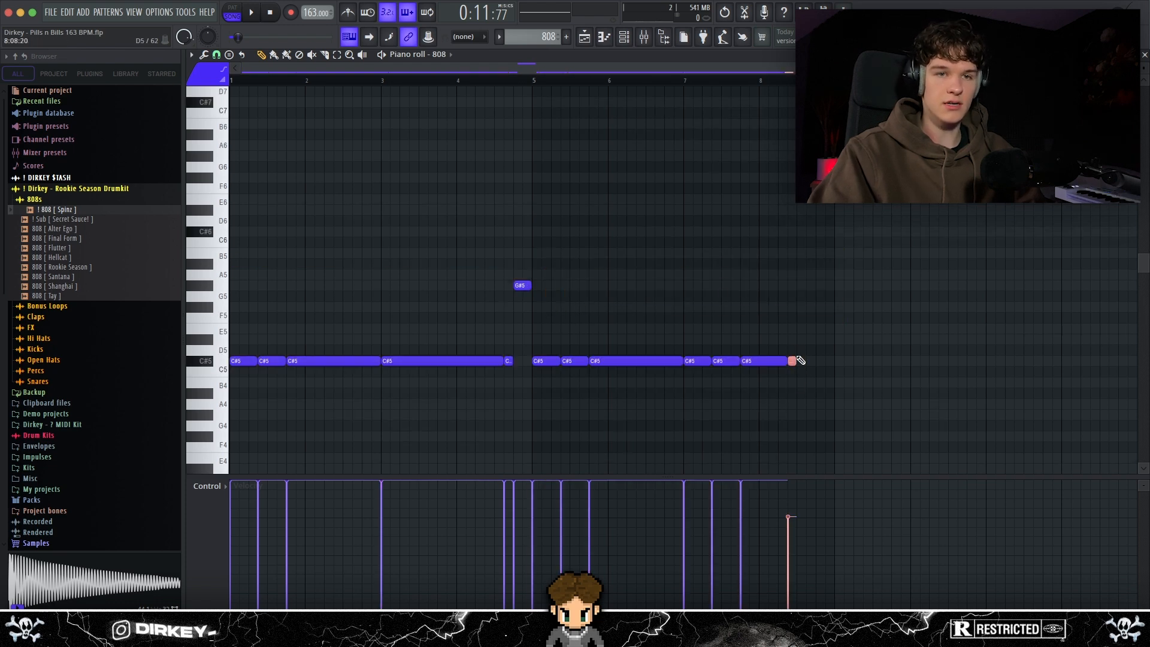
Open the 808 #2 pattern, play it, and examine the C#6 note and the sliding G#5 note at the end of bar 8
key("F6")
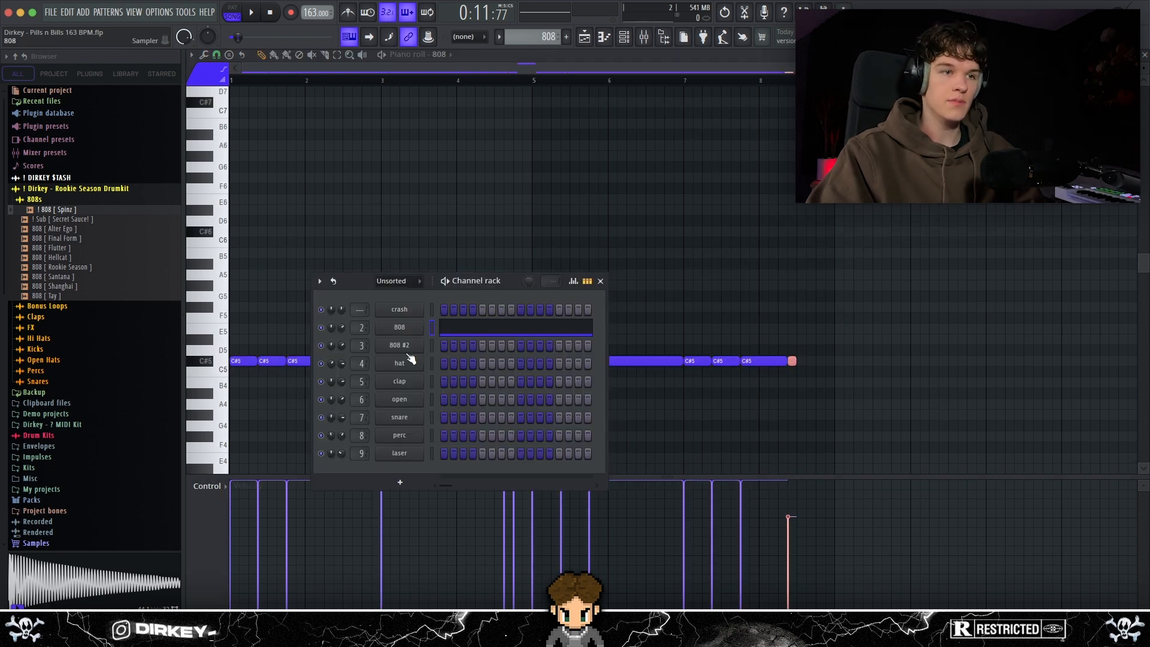
key("F6")
key("F5")
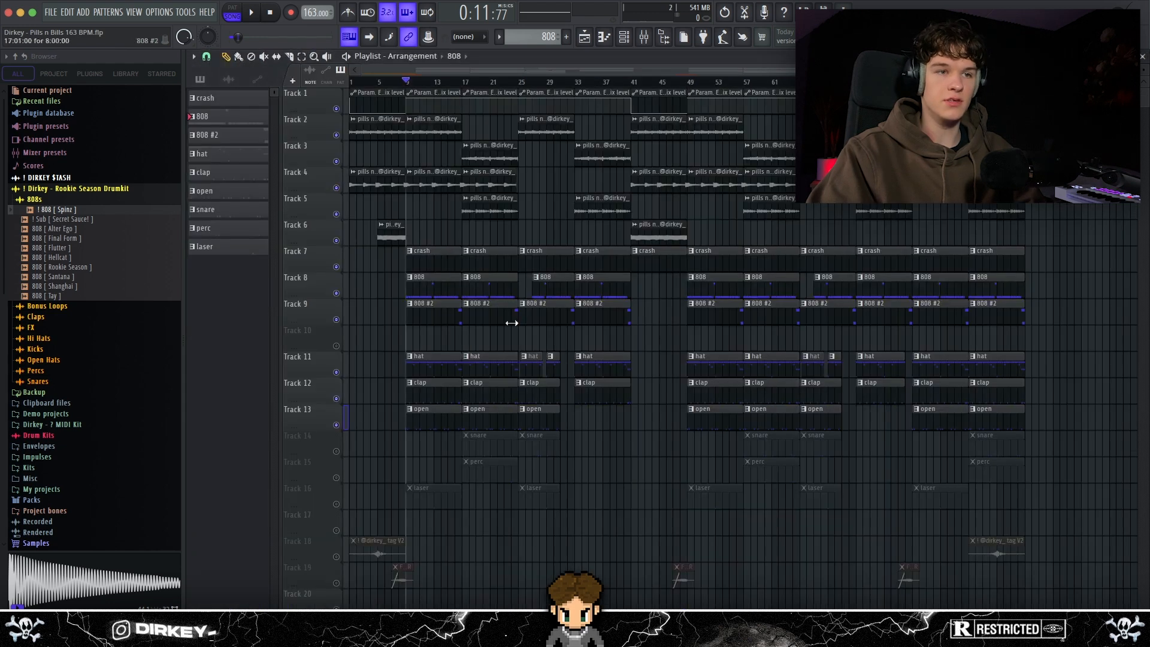
double_click(427, 314)
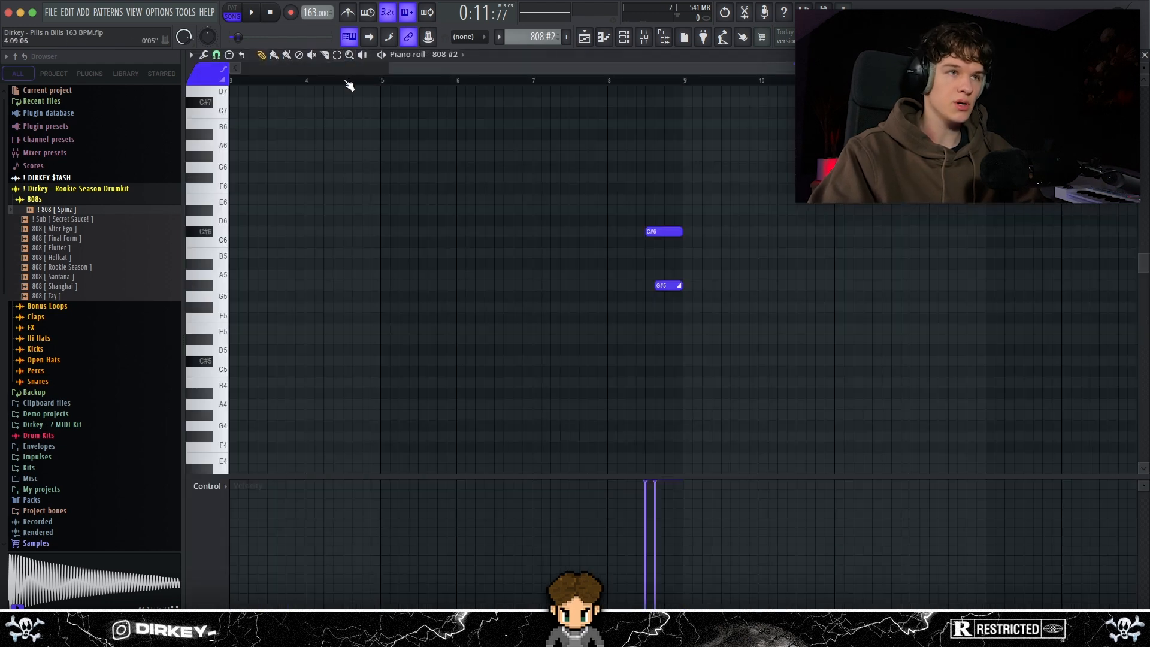
key("ctrl+a")
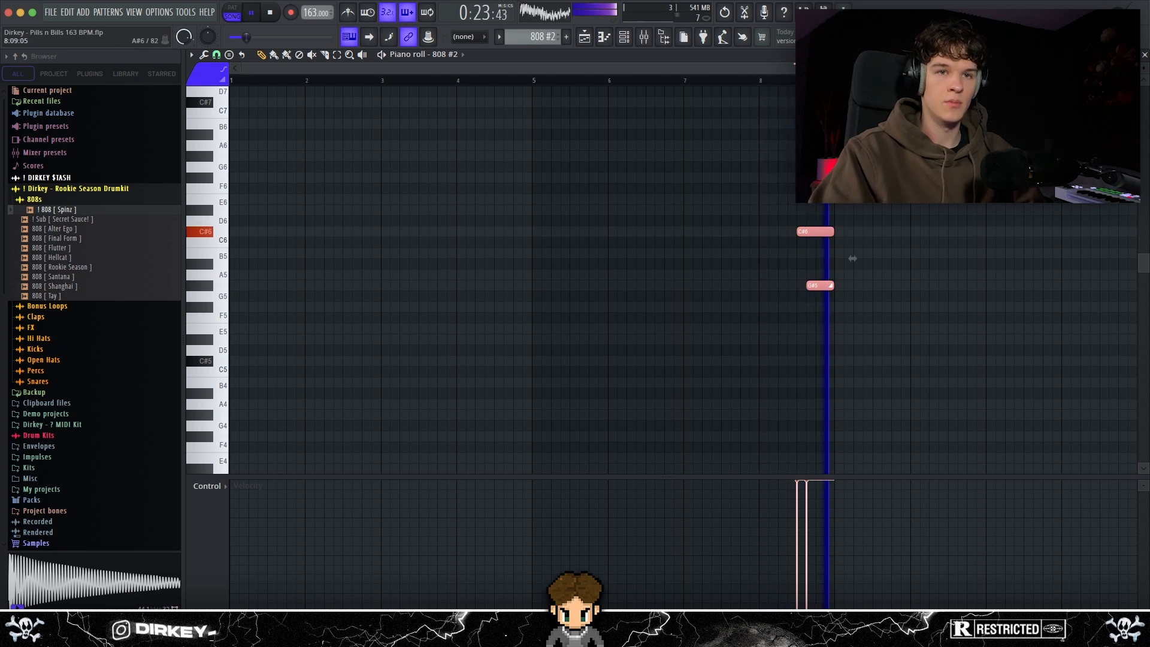
left_click(819, 233)
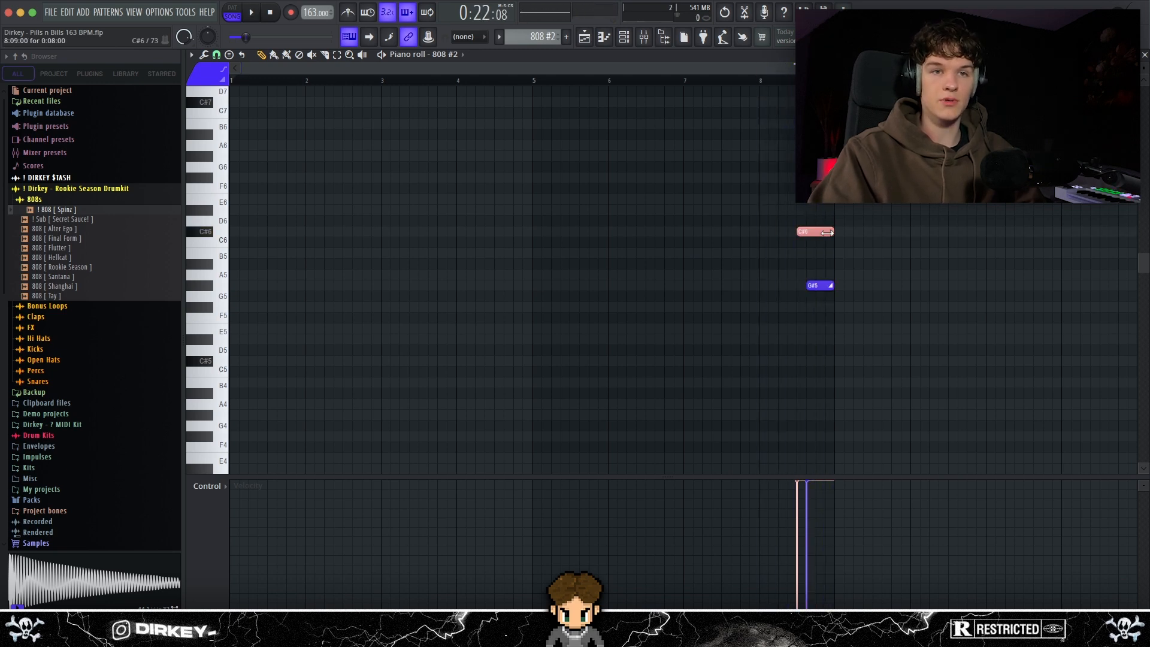
left_click(821, 285)
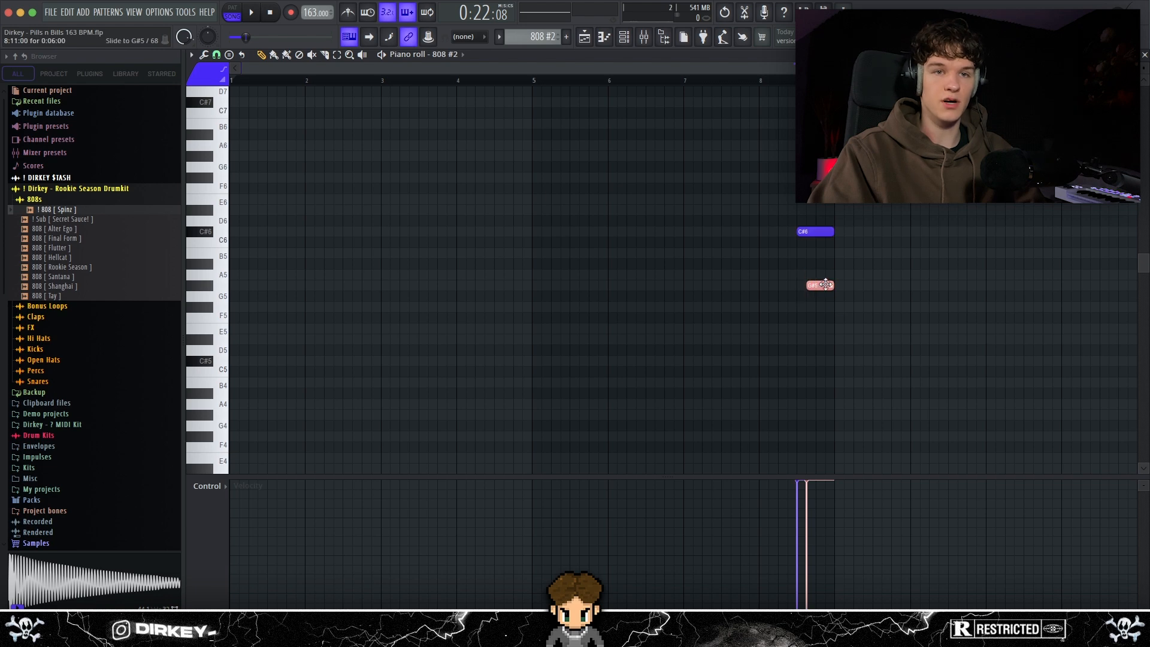
Reopen the 808 pattern to compare its G#5 note at the end of bar 4 with the 808 #2 slide
key("F7")
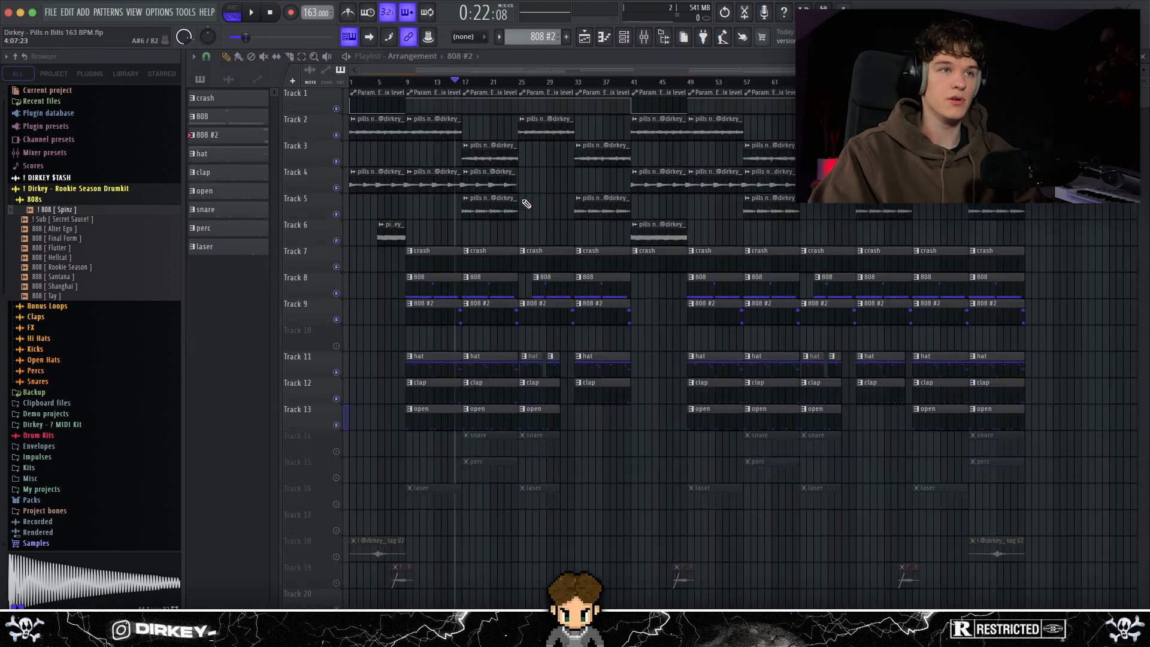
double_click(439, 293)
scroll(347, 89, "left", 5)
left_click_drag(542, 271, 479, 302)
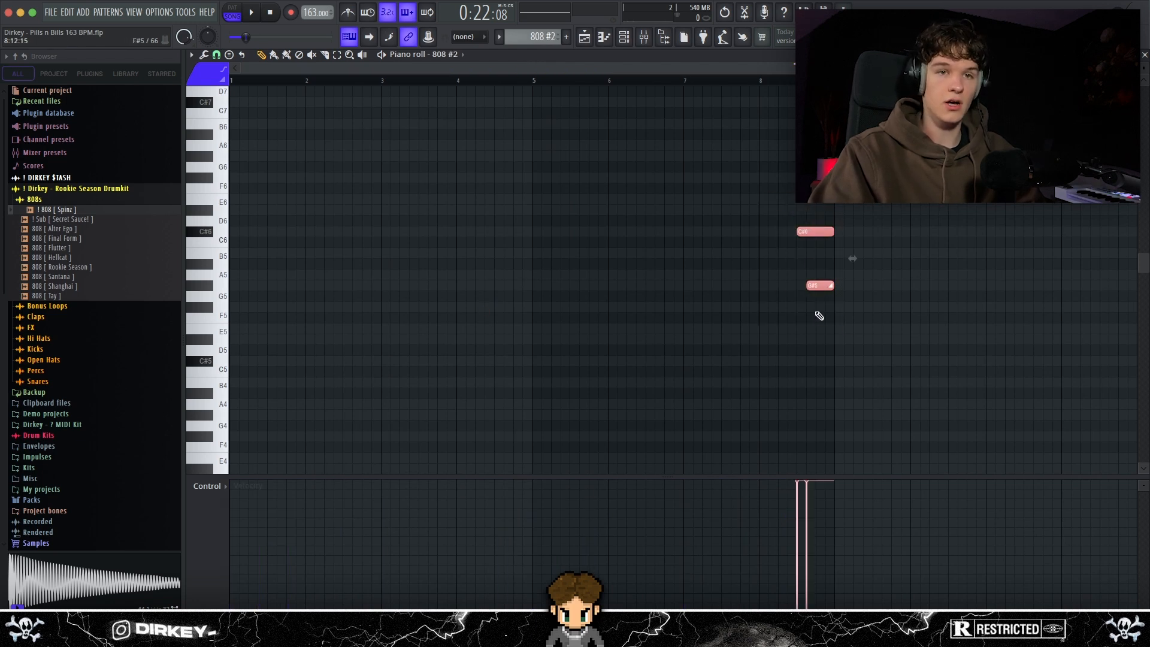
Open the 808 and 808 #2 sampler settings from the arrangement and compare their quick fade out values
key("F7")
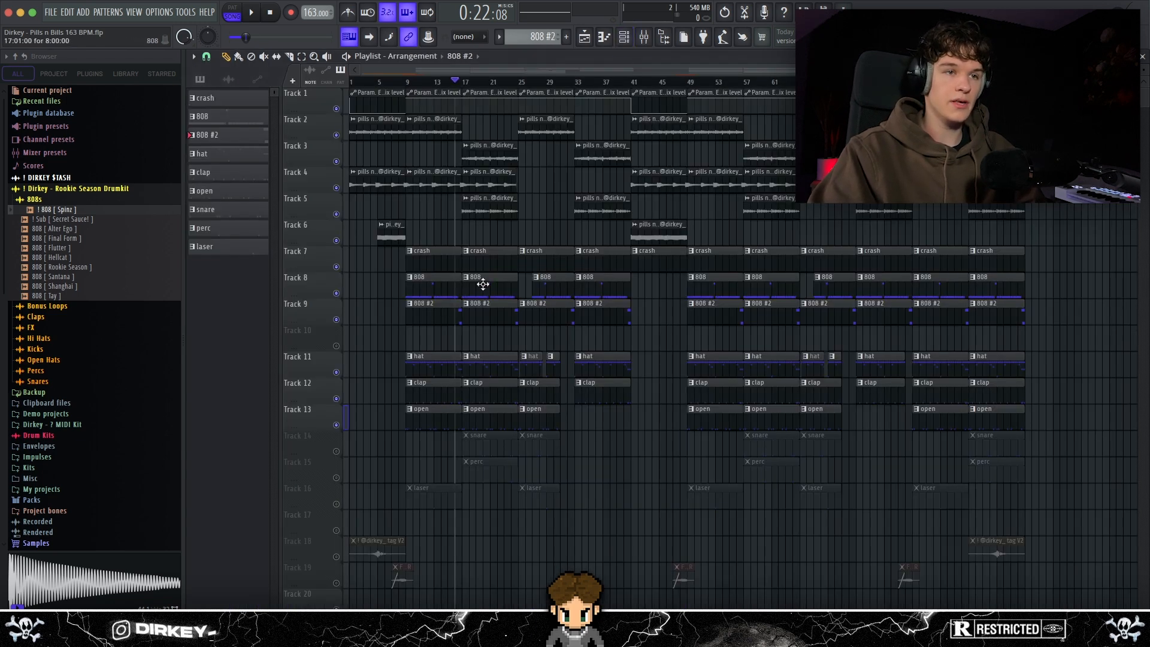
key("F6")
left_click(407, 346)
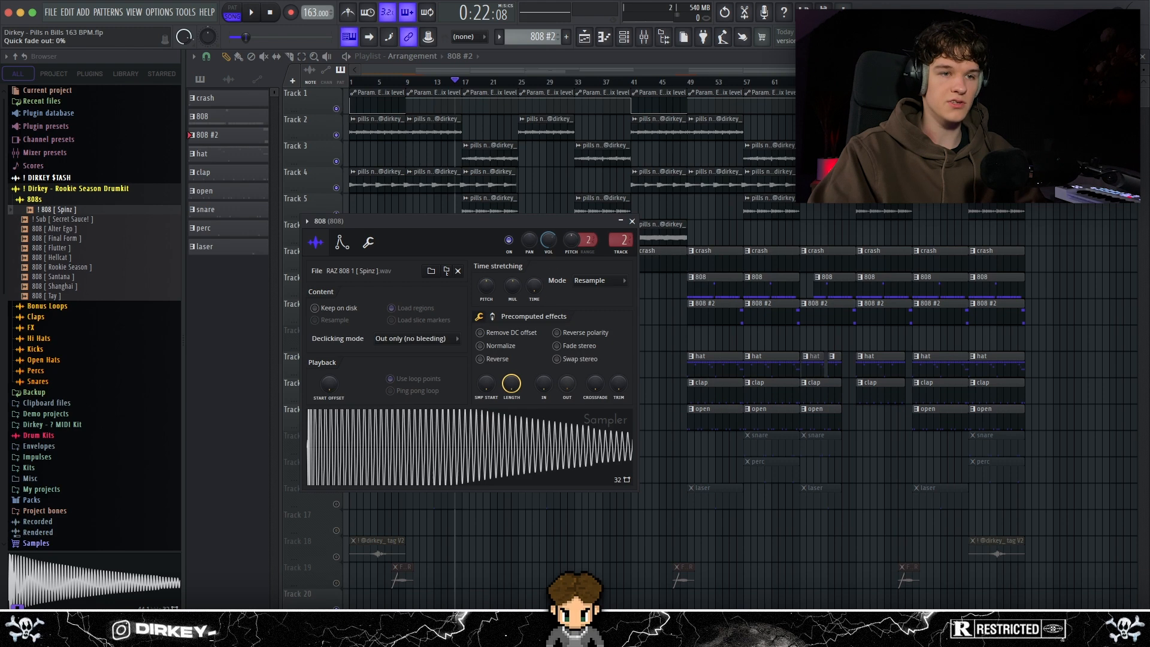
left_click_drag(567, 384, 566, 373)
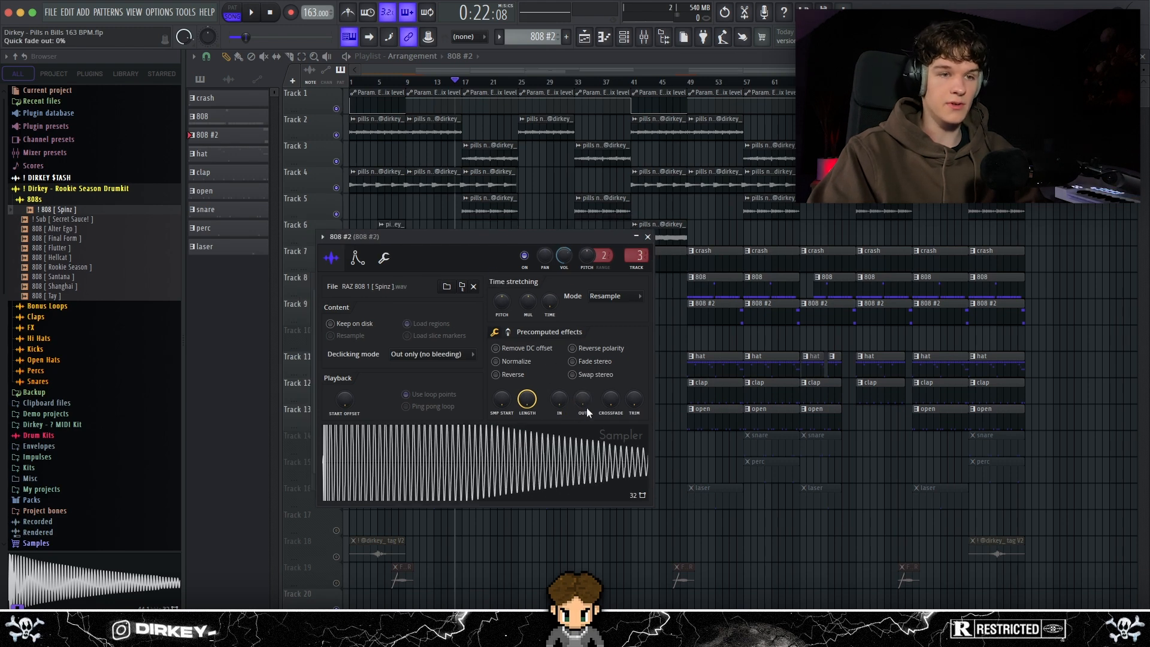
key("Escape")
Try a 30% quick fade out on the 808 #2 sample and play its slide in the pattern
key("F6")
double_click(438, 318)
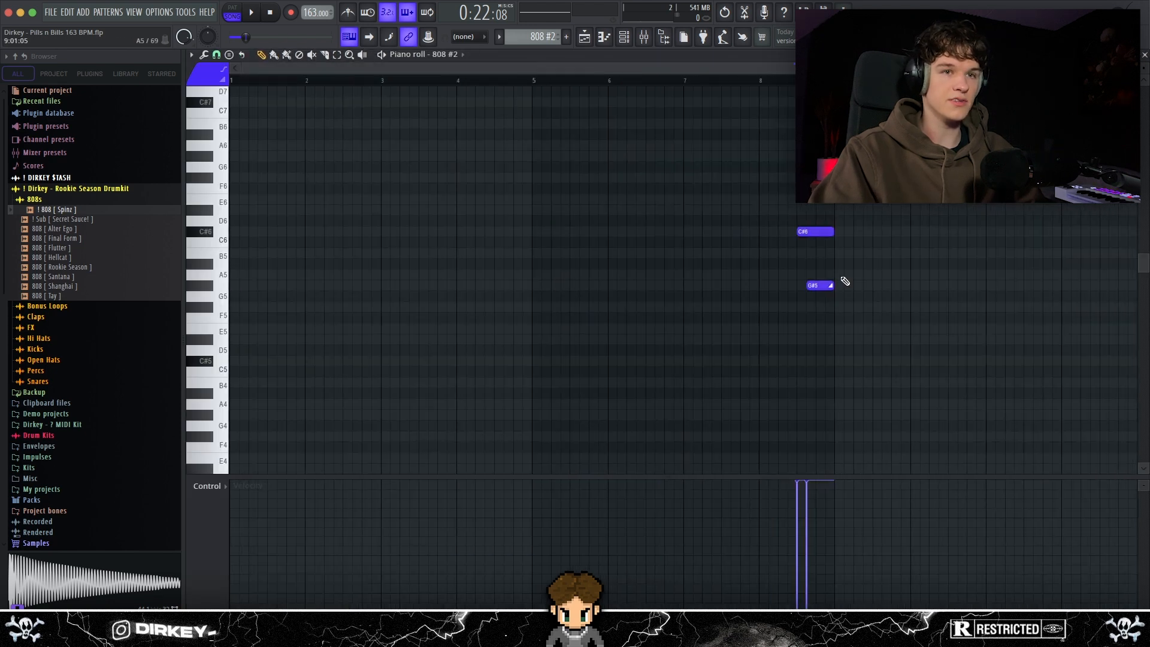
left_click(445, 55)
left_click_drag(439, 236, 433, 260)
left_click_drag(578, 424, 577, 392)
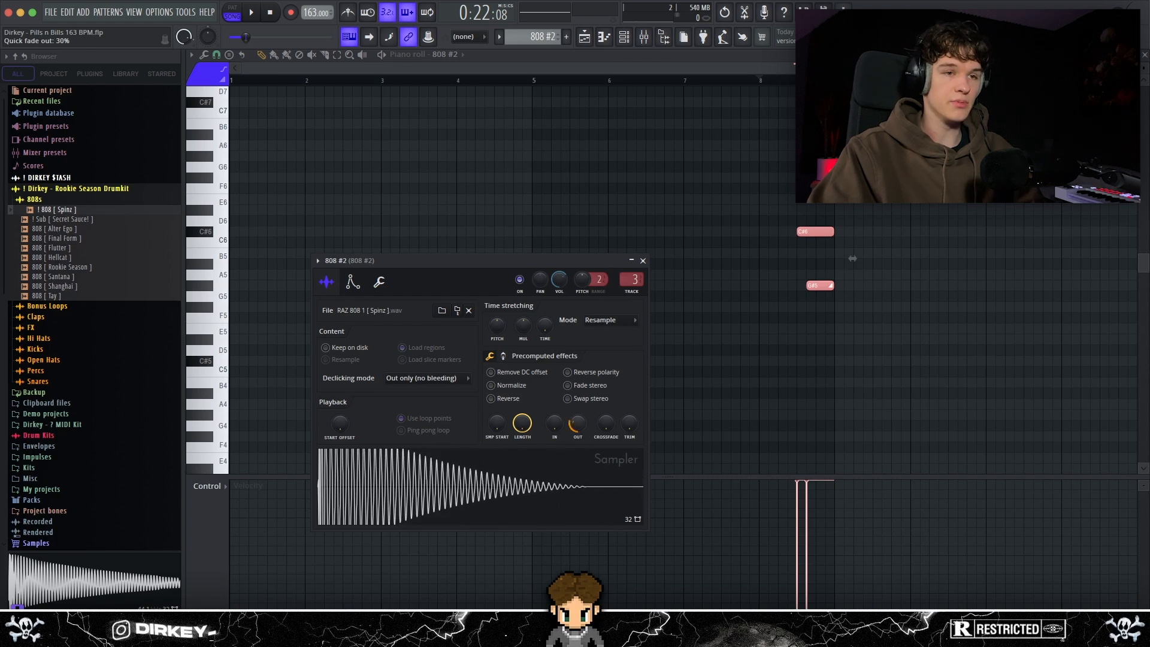
key("space")
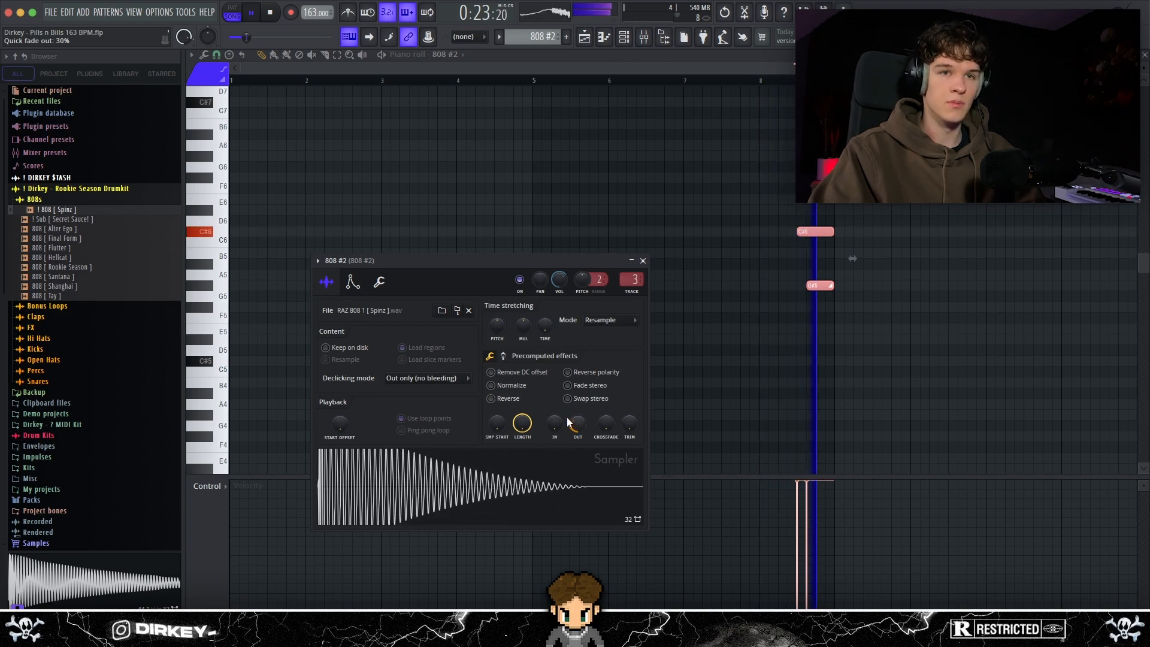
key("space")
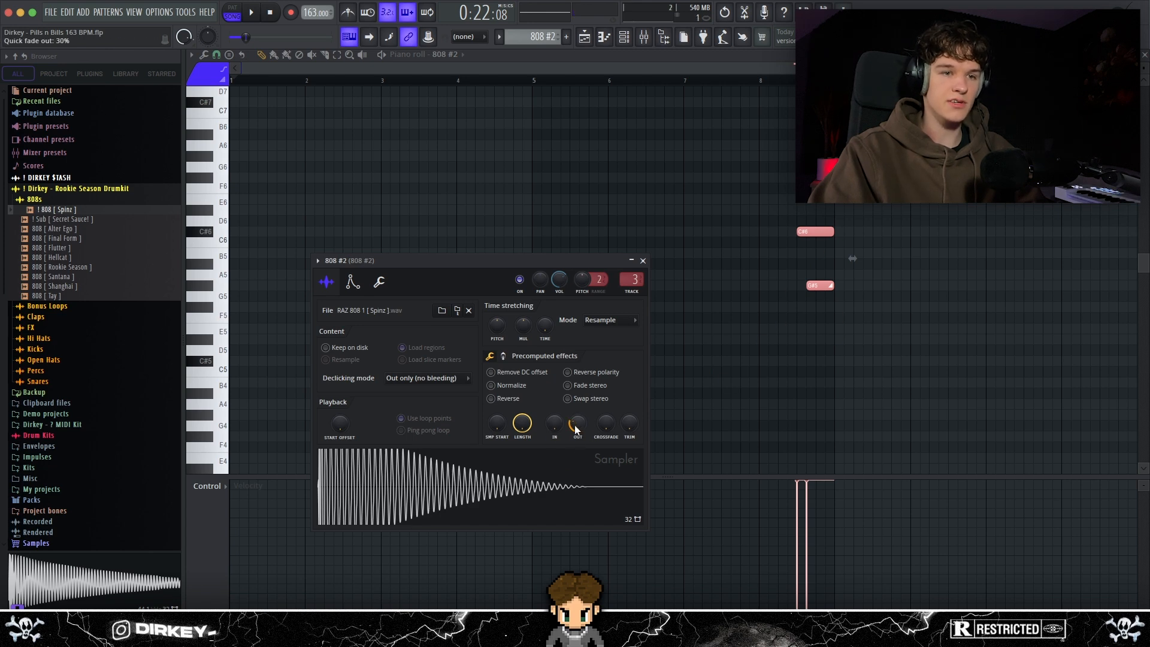
Return the 808 #2 sample's quick fade out to 0%, replay the slide, and close the sampler settings
left_click_drag(575, 426, 576, 447)
key("space")
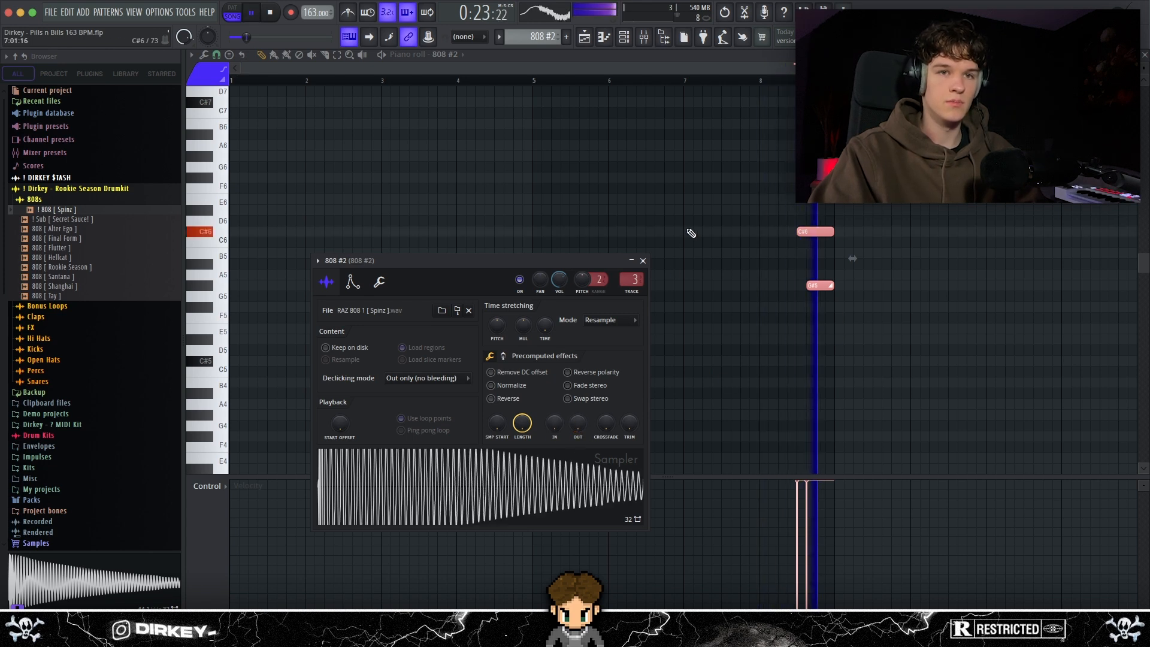
key("space")
left_click(643, 260)
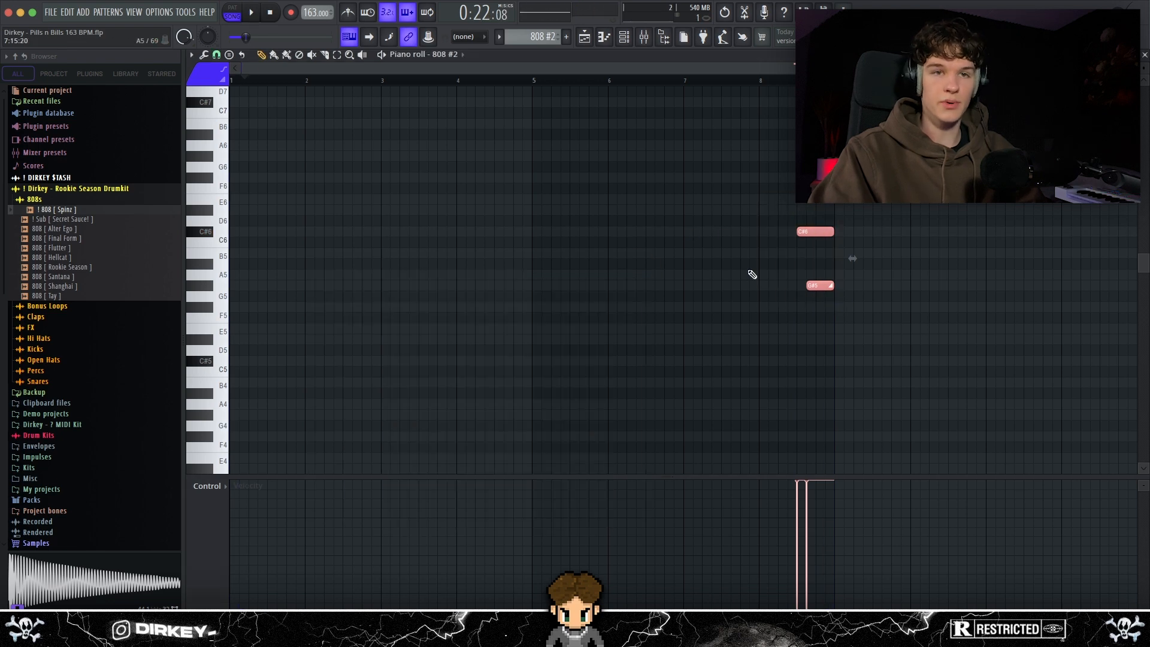
left_click_drag(774, 269, 833, 309)
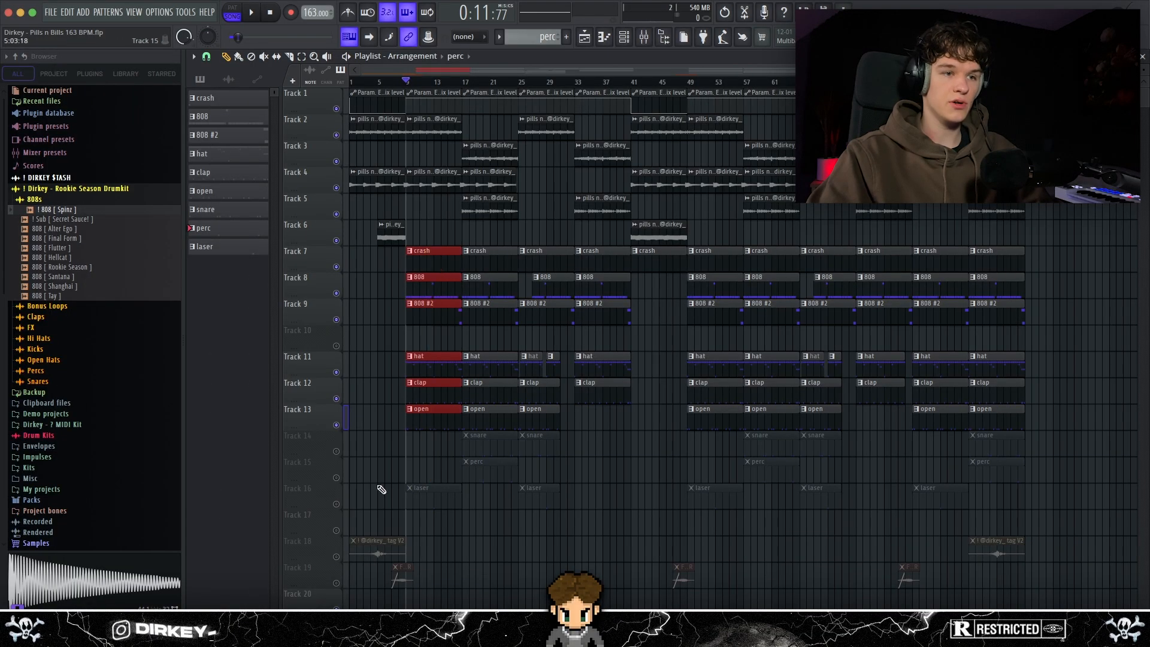
Open the laser pattern, examine its single C5 note at the start of bar 5, and play it
double_click(429, 489)
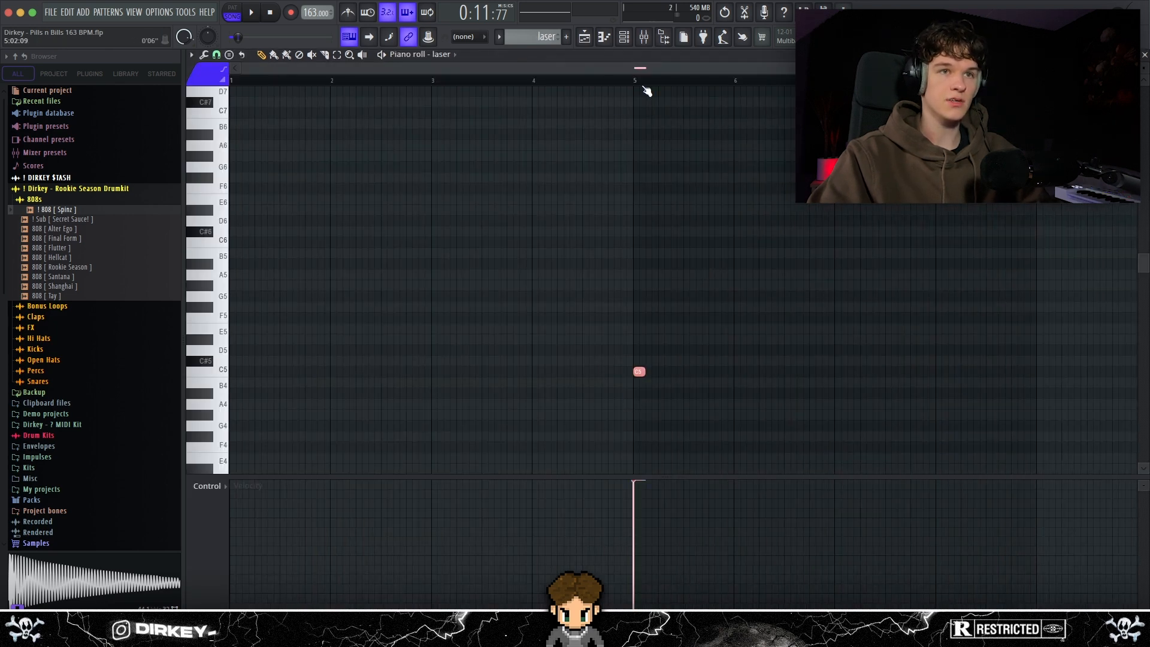
left_click(674, 380, "super")
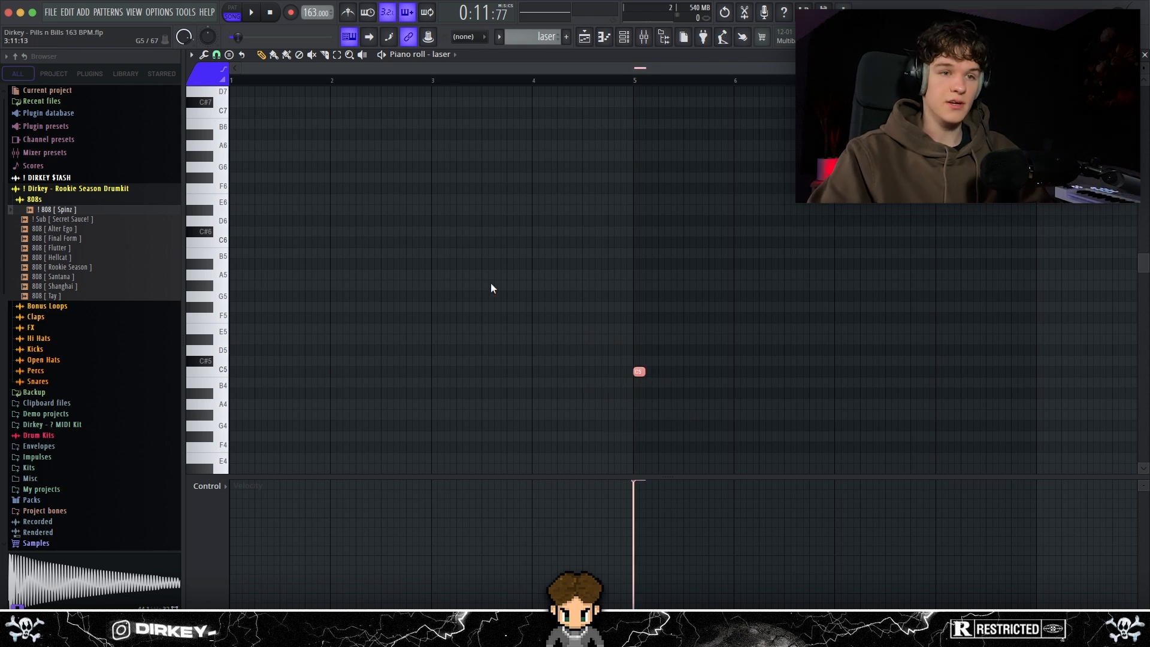
key("space")
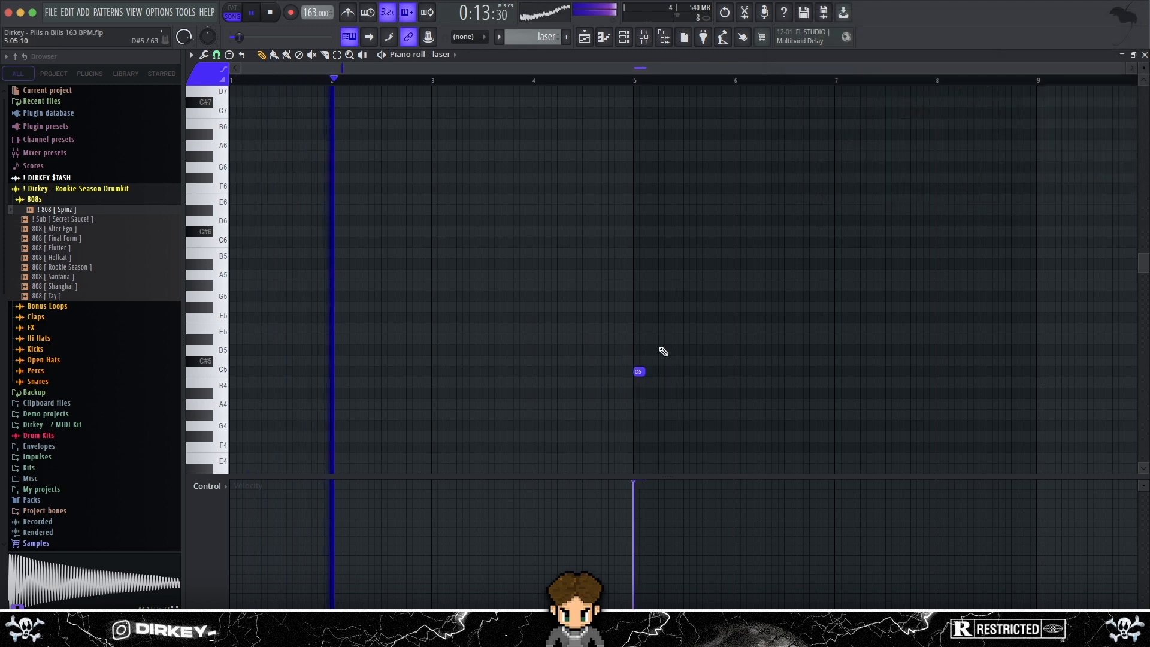
left_click_drag(619, 344, 666, 403)
left_click(679, 417, "super")
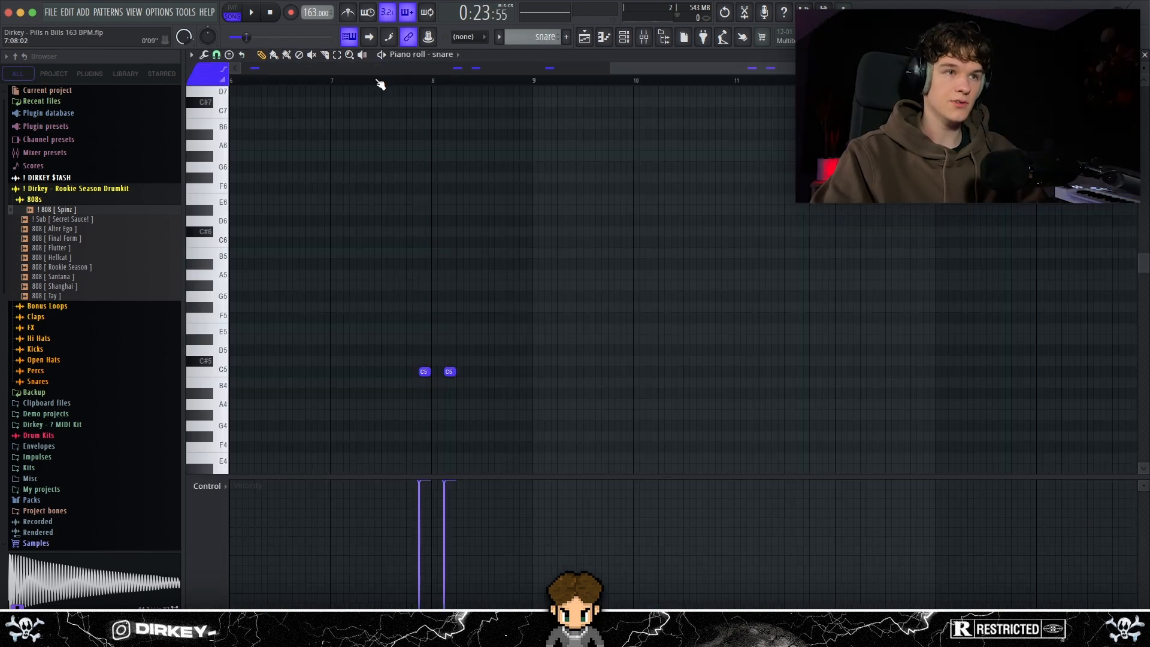
Examine the snare pattern's C5 notes, including the pair around the start of bar 8, and play the pattern
scroll(381, 84, "down", 5)
left_click_drag(820, 324, 235, 413)
left_click(333, 331)
key("space")
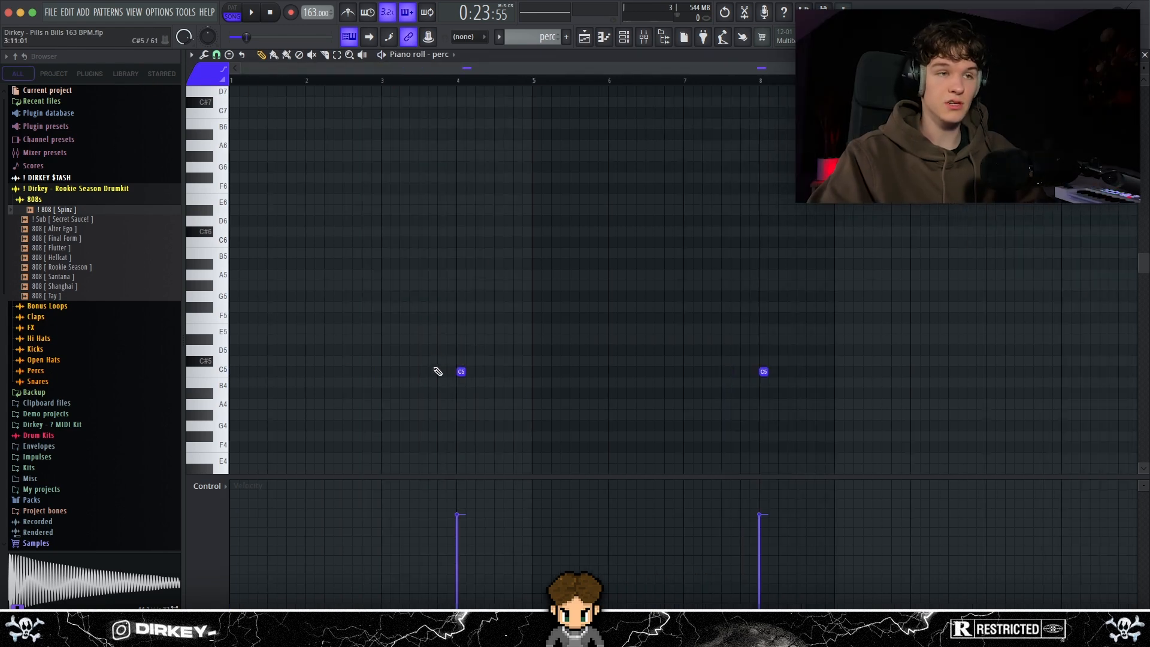
Examine the perc pattern's C5 notes at the start of bars 4 and 8 and play the pattern
key("ctrl+a")
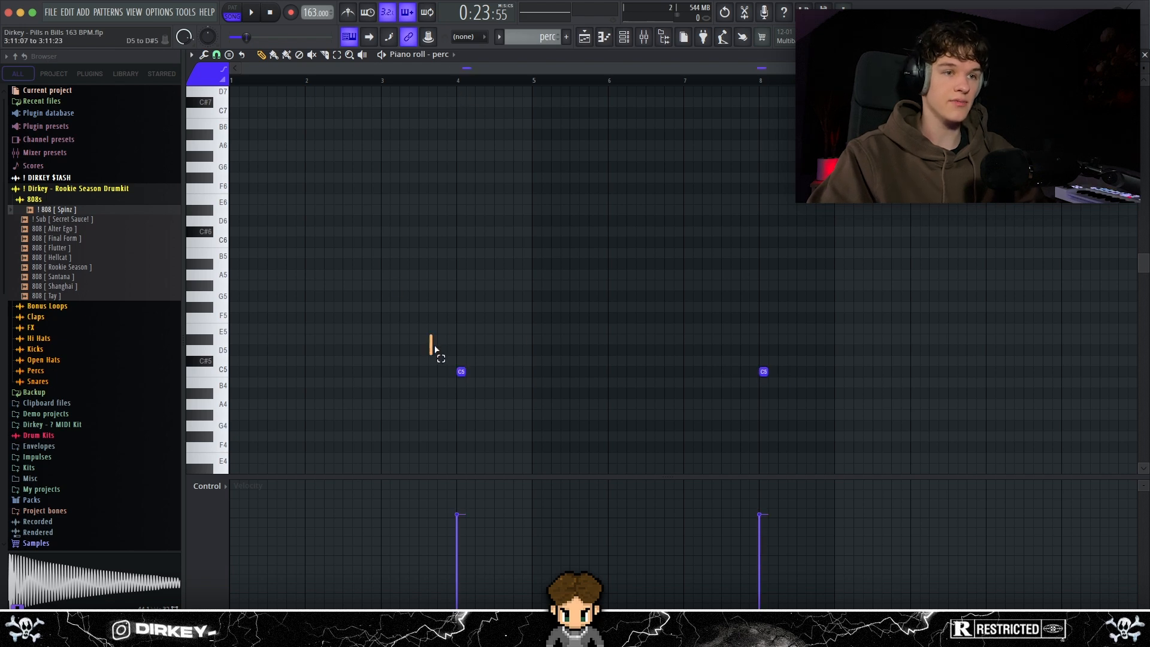
key("ctrl+b")
key("ctrl+d")
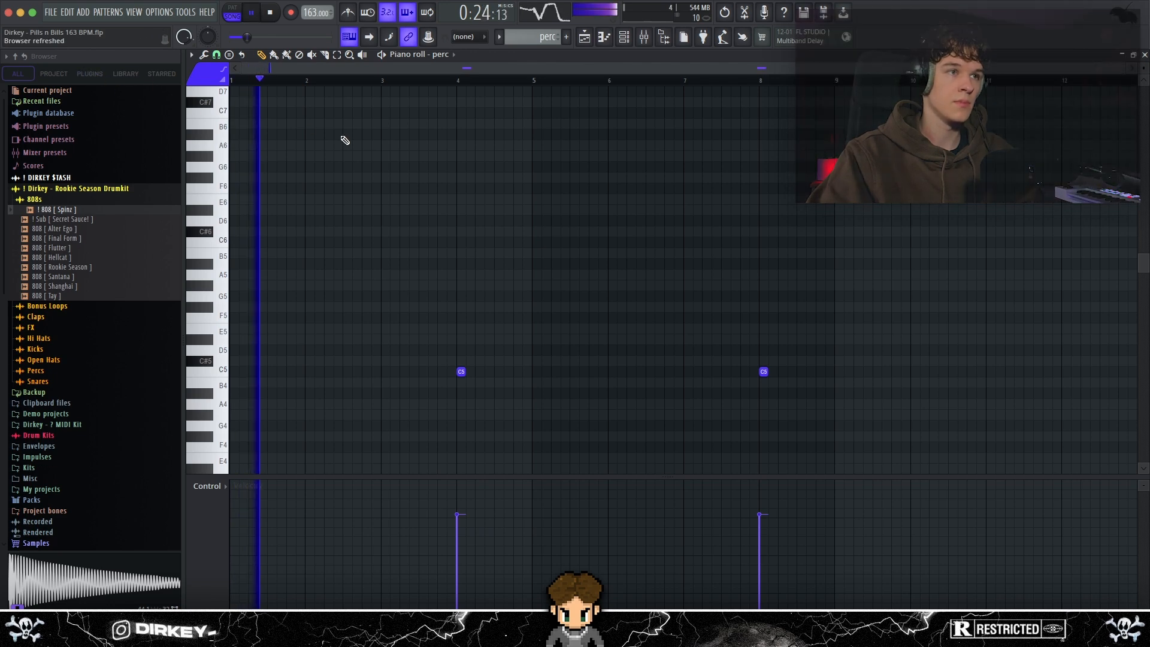